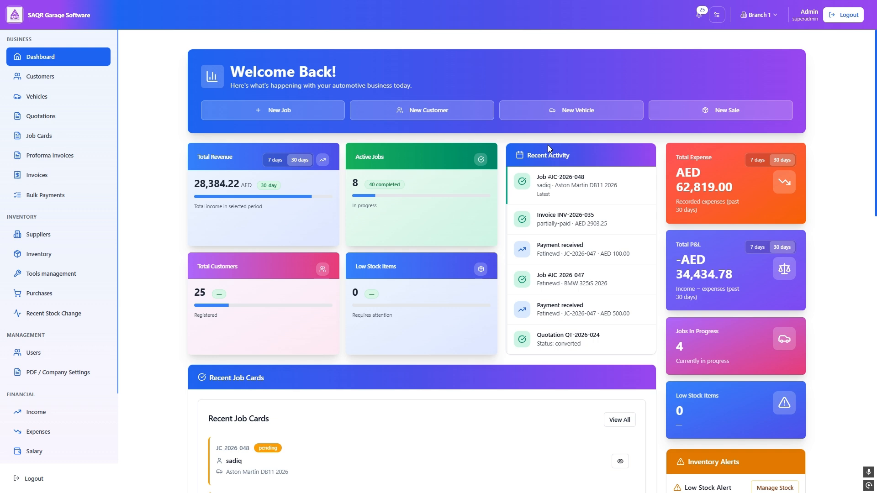
# Inspect the page in the browser developer tools and look through the dashboard in the iPhone 14 Pro Max layout
pyautogui.rightClick(520, 74)
pyautogui.click(569, 294)
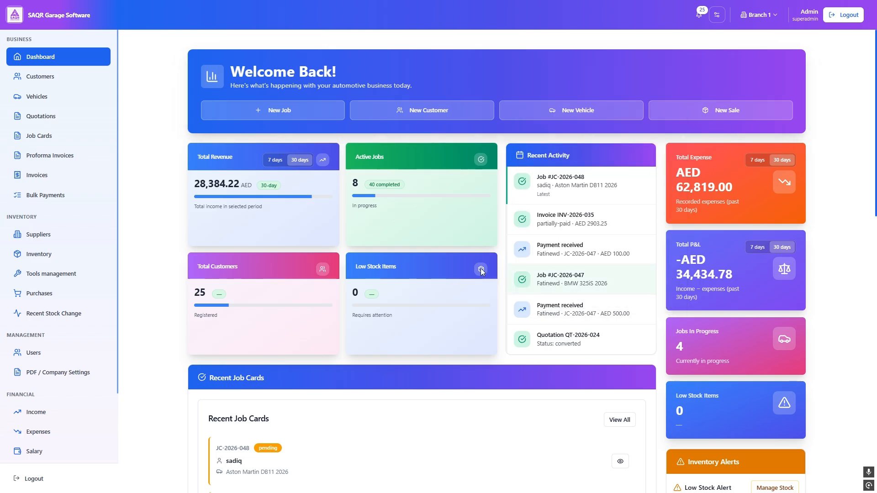
pyautogui.scroll(-10, 354, 246)
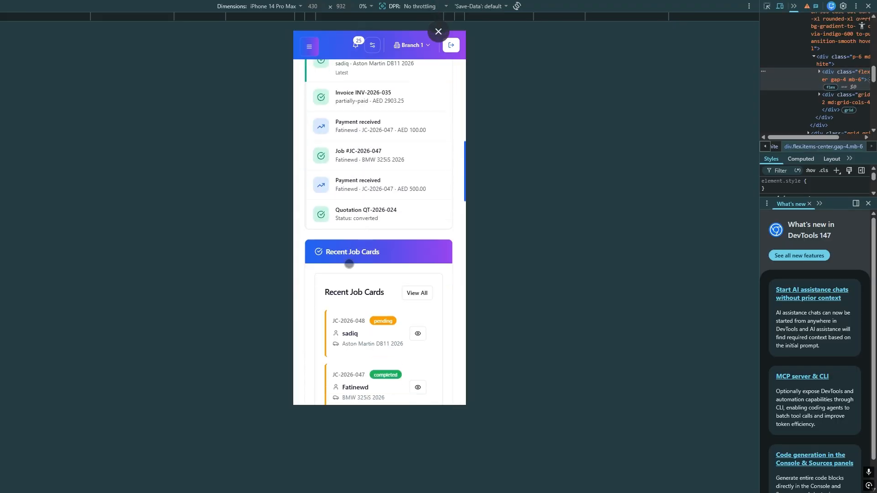
pyautogui.moveTo(349, 264); pyautogui.dragTo(376, 481)
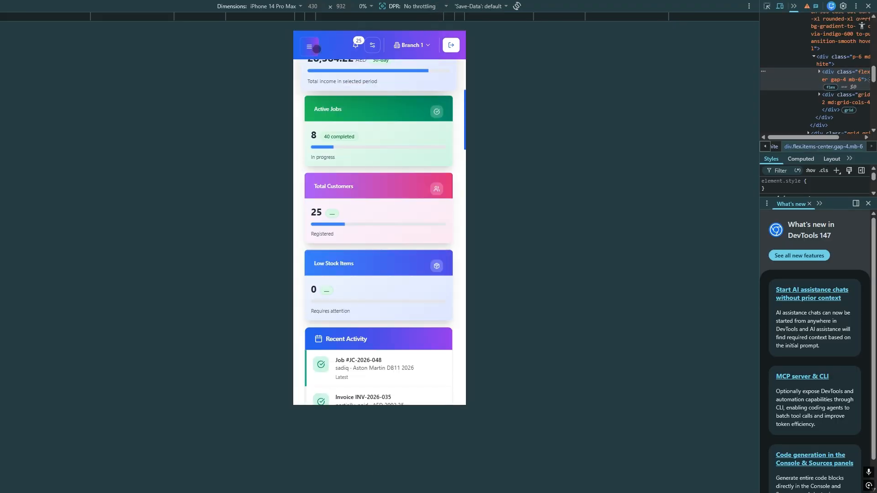
# Visit Customers through the mobile navigation, return to the Dashboard, and close the developer tools
pyautogui.click(316, 49)
pyautogui.click(332, 107)
pyautogui.click(310, 46)
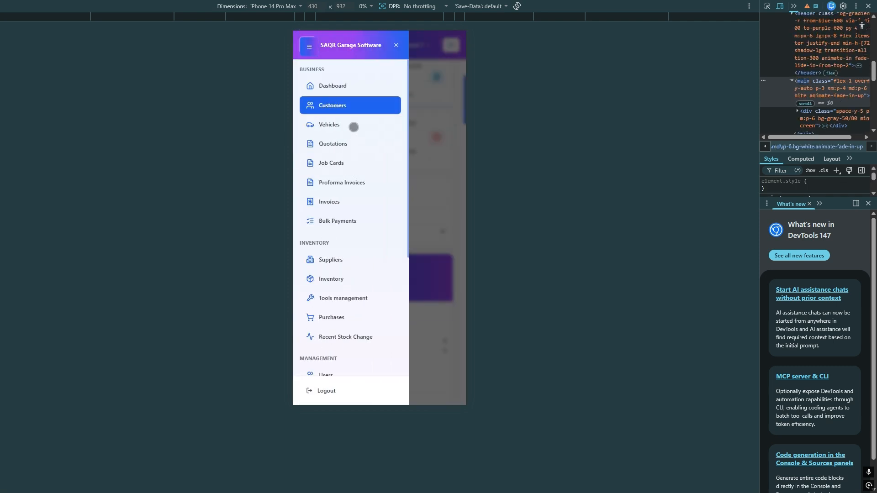
pyautogui.click(330, 88)
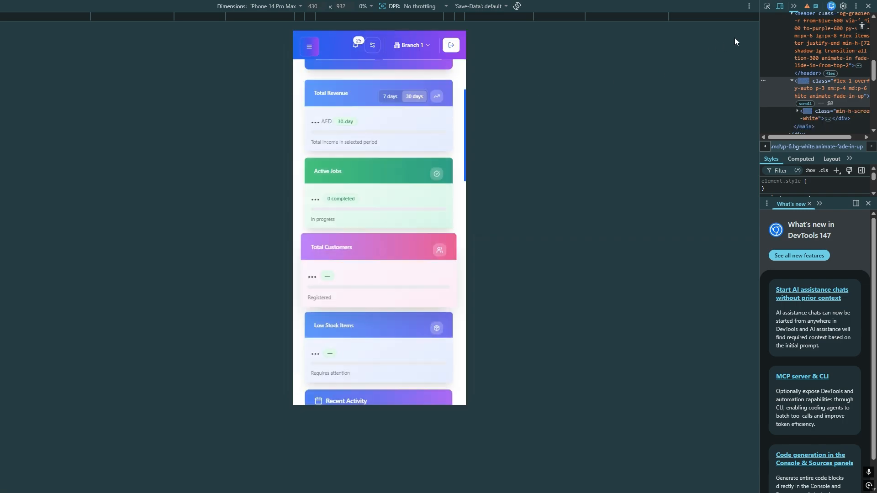
pyautogui.click(868, 6)
pyautogui.scroll(3, 612, 210)
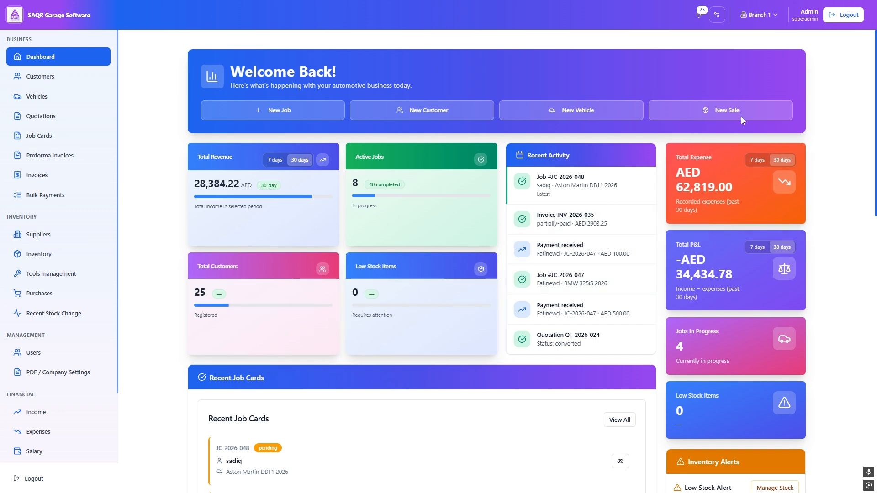
# Check the list of available branches without switching, and review the dashboard's summary cards, recent job cards and business analytics
pyautogui.click(758, 14)
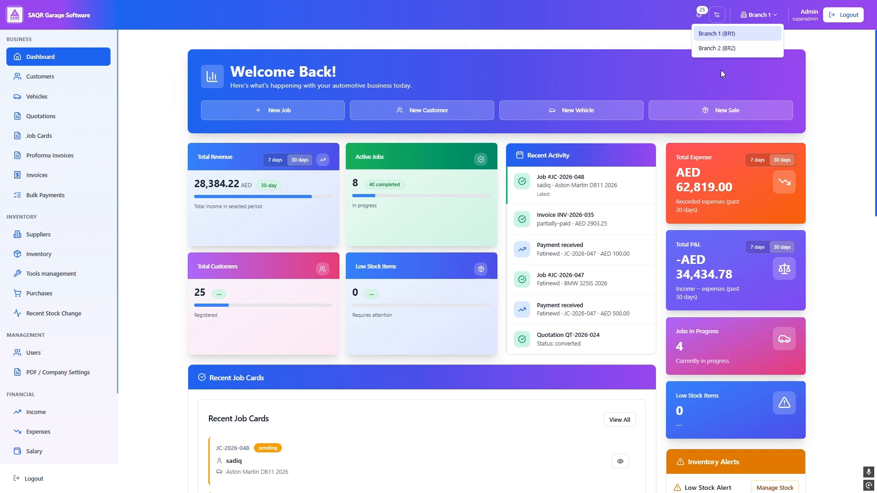
pyautogui.click(671, 48)
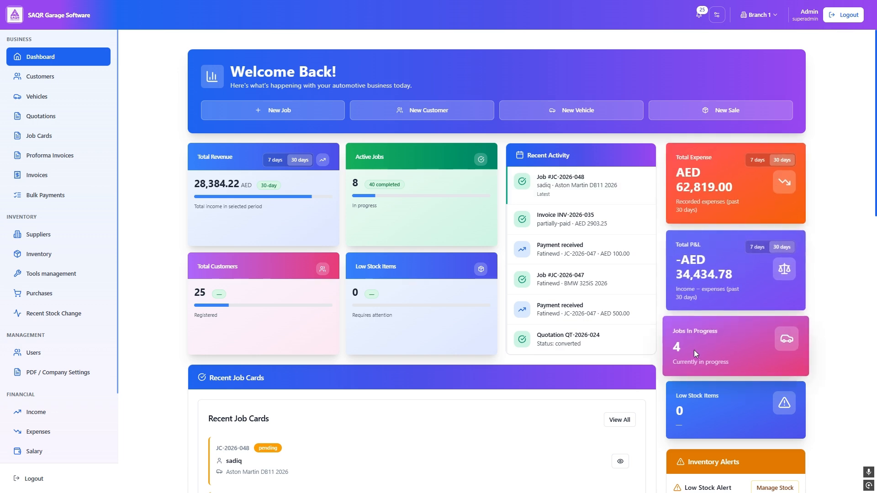
pyautogui.scroll(-3, 694, 349)
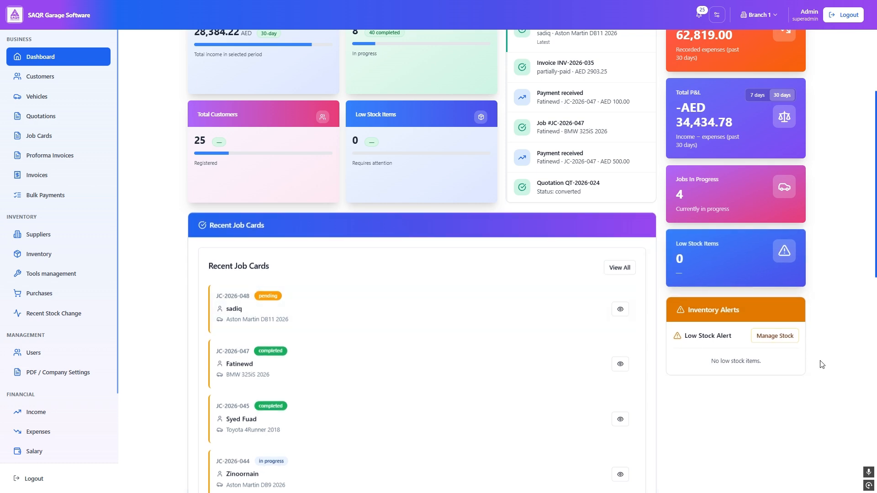
pyautogui.scroll(-10, 473, 331)
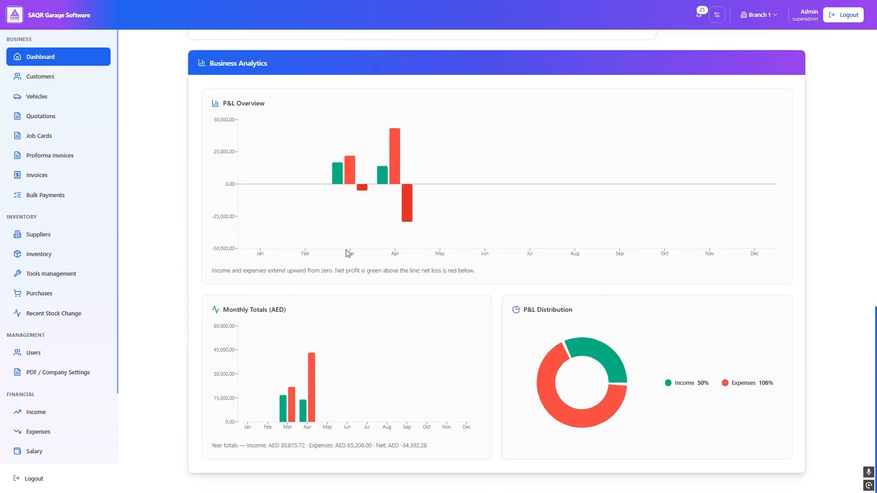
pyautogui.scroll(10, 436, 342)
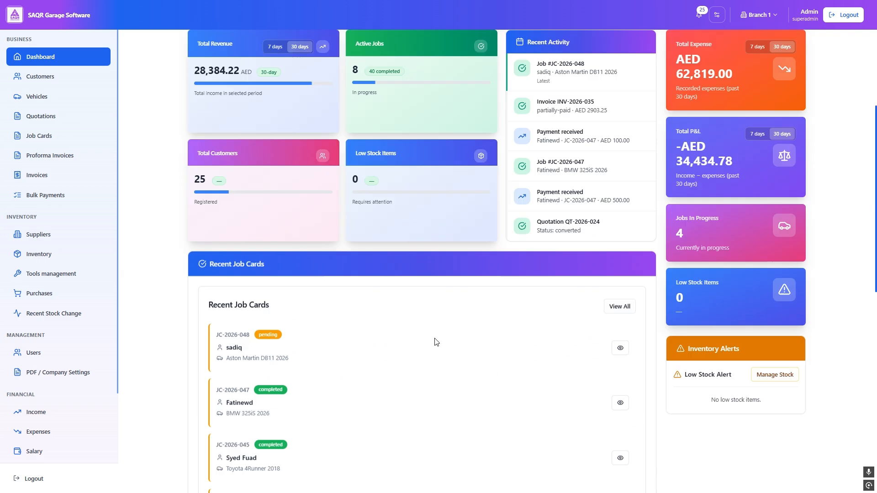
pyautogui.scroll(2, 408, 286)
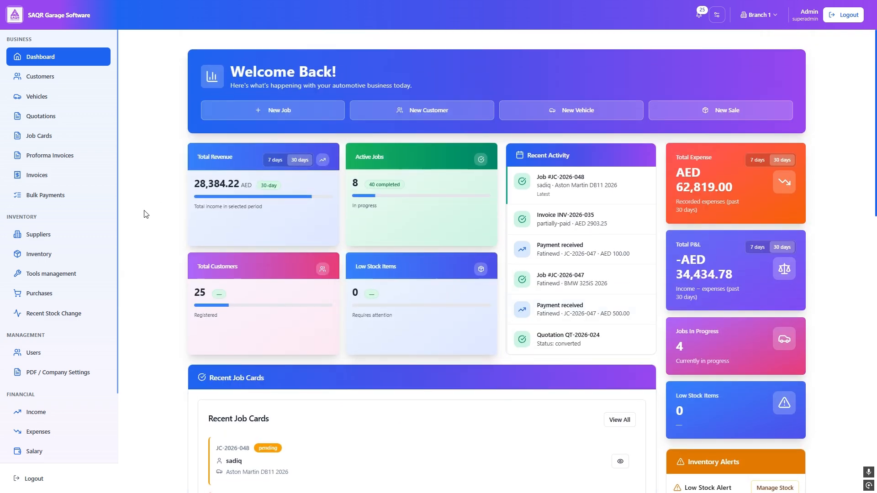
# Open the Customers page and look through the complete customer list
pyautogui.click(70, 84)
pyautogui.scroll(-3, 315, 268)
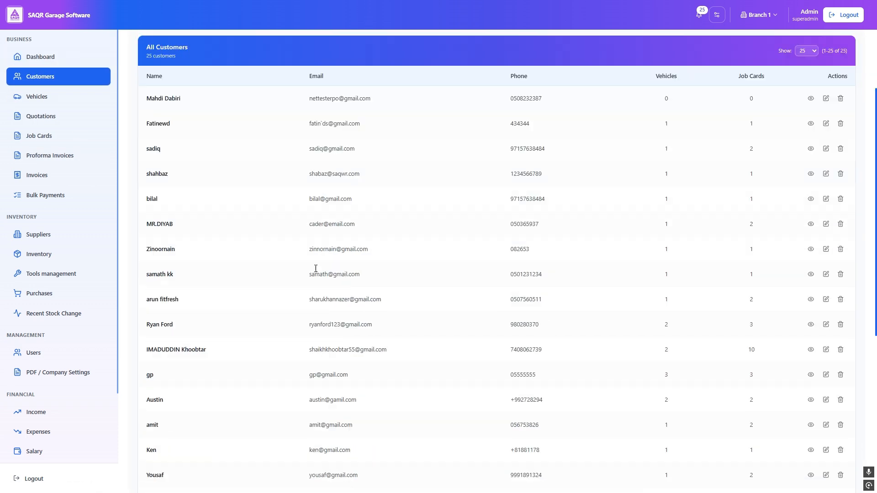
pyautogui.scroll(-5, 316, 269)
pyautogui.scroll(9, 284, 299)
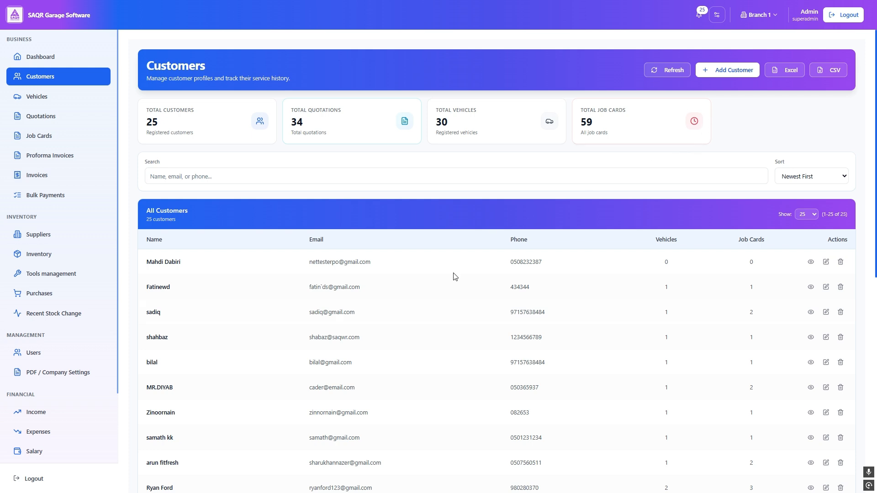
# Open the form for adding a customer and examine its display name, personal, contact and security fields
pyautogui.click(729, 70)
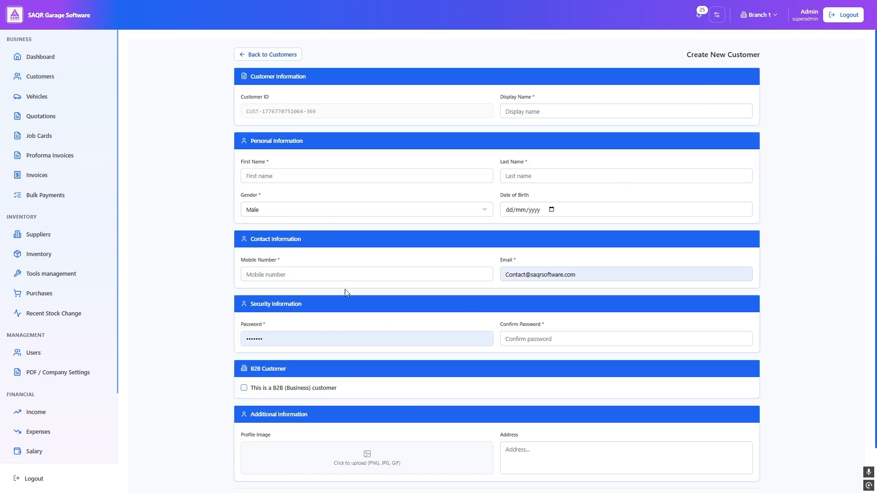
pyautogui.click(526, 107)
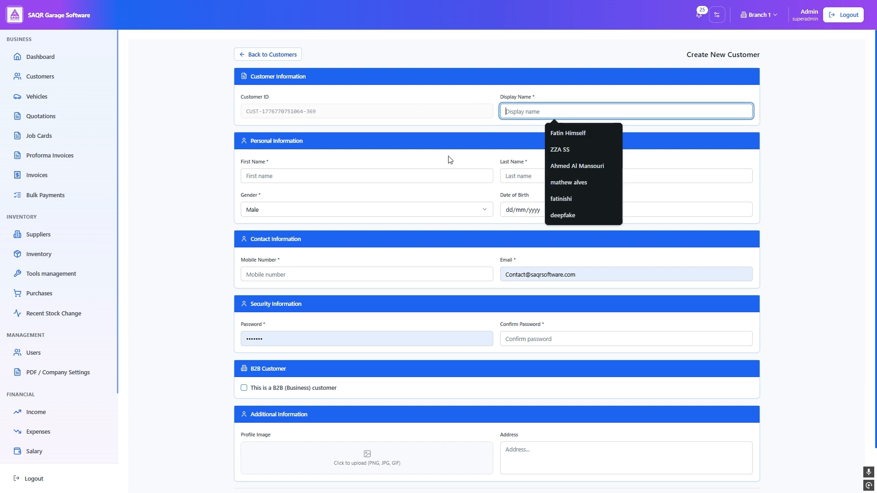
pyautogui.press('Tab')
pyautogui.press('Tab')
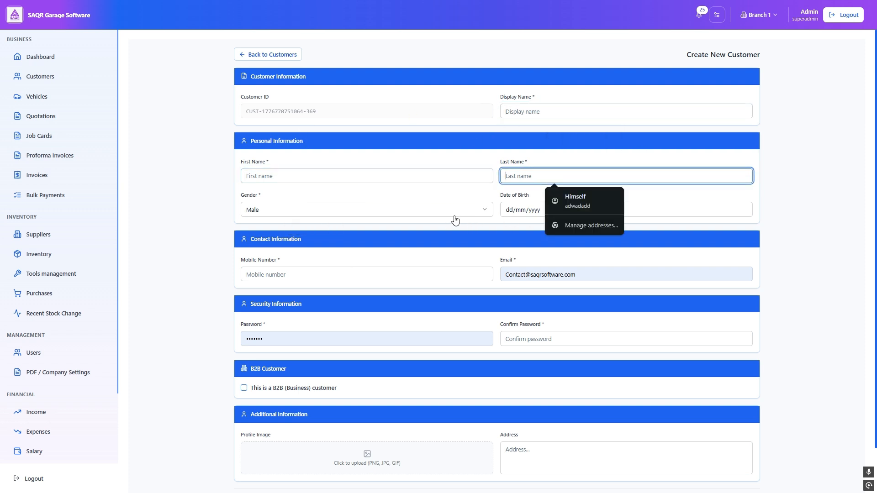
pyautogui.click(403, 195)
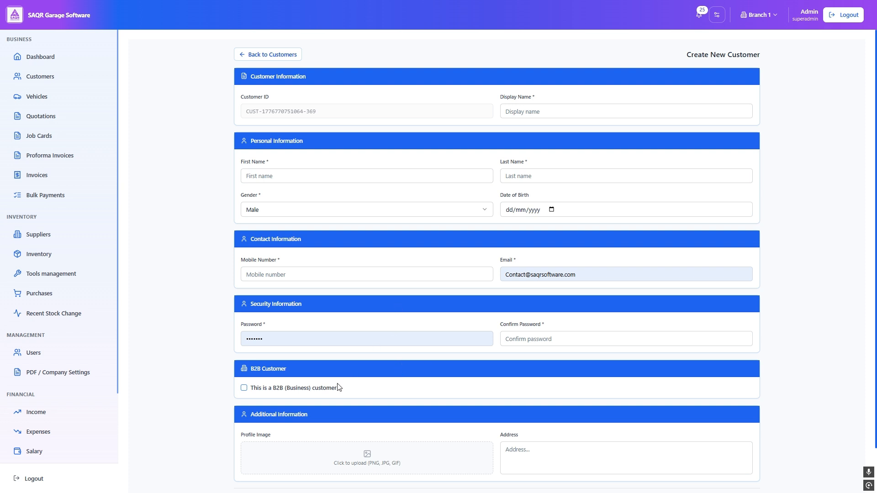
# Mark the new customer as a B2B (Business) customer to examine the company fields, and cancel the form
pyautogui.click(308, 388)
pyautogui.scroll(-3, 308, 410)
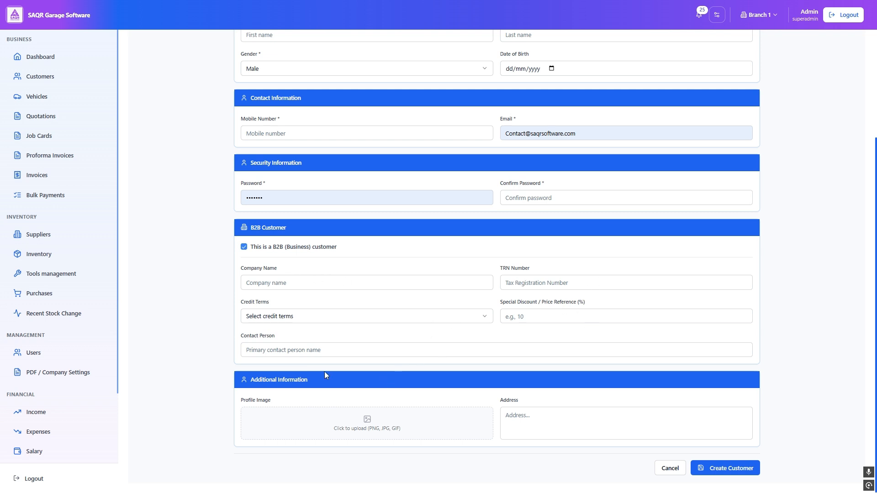
pyautogui.click(669, 468)
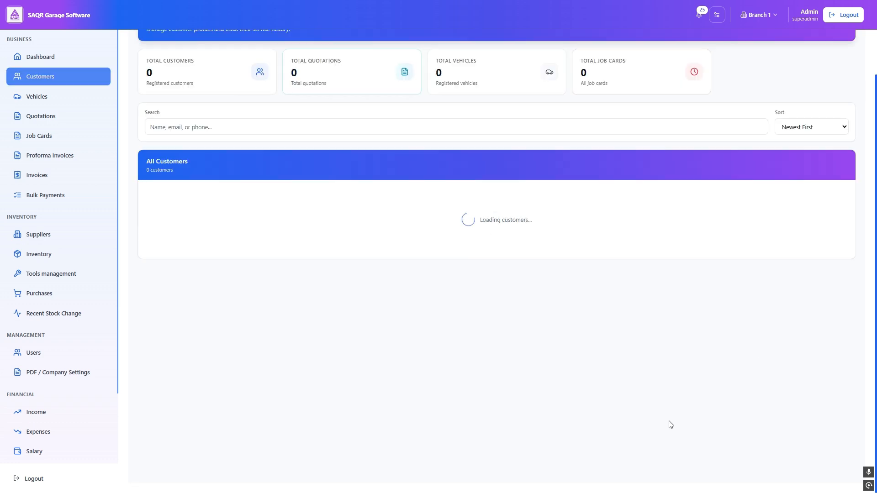
# Open the details of the last customer in the customer list
pyautogui.scroll(-6, 769, 427)
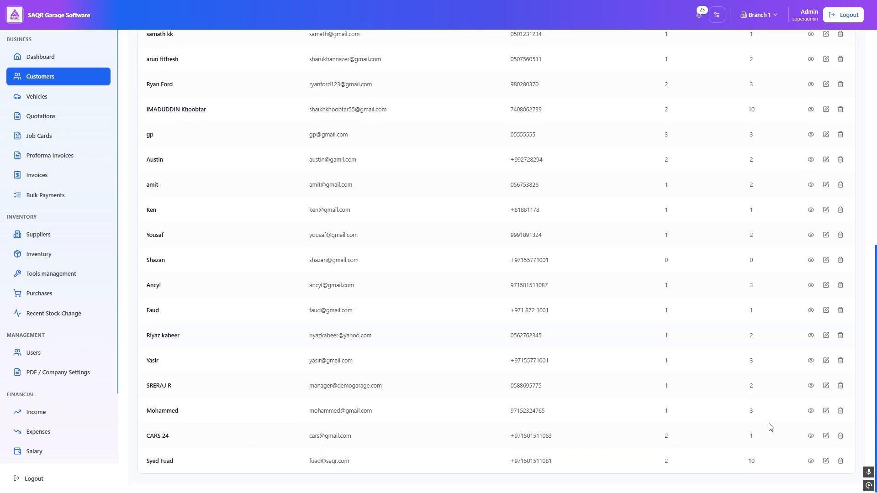
pyautogui.scroll(9, 776, 388)
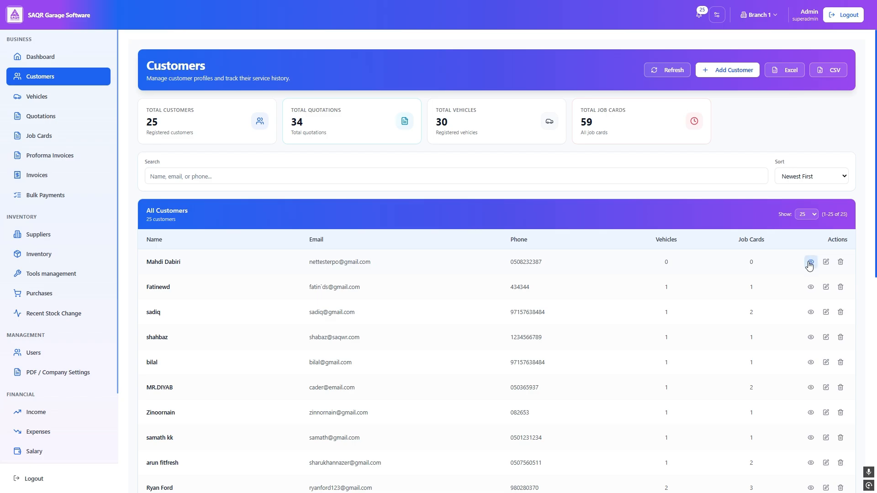
pyautogui.scroll(-9, 785, 395)
pyautogui.click(810, 460)
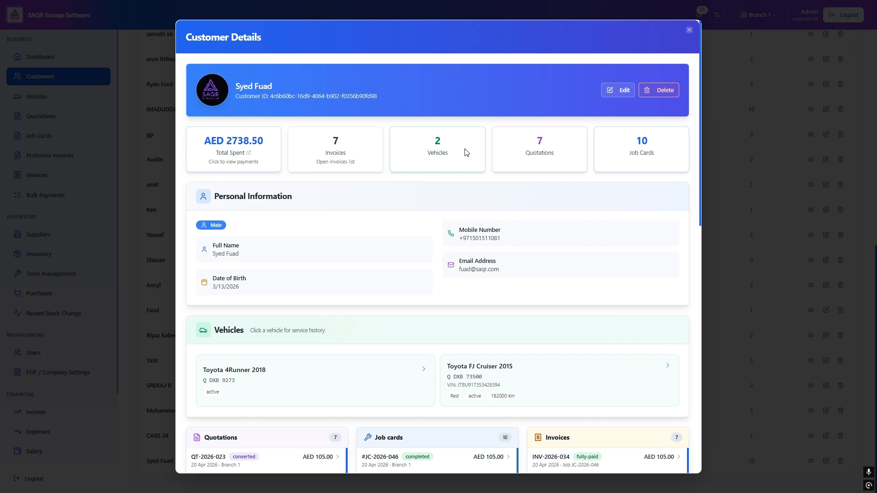
# Open the customer's Toyota 4Runner 2018 and review its vehicle details, quotations, job cards and invoices
pyautogui.scroll(-3, 354, 154)
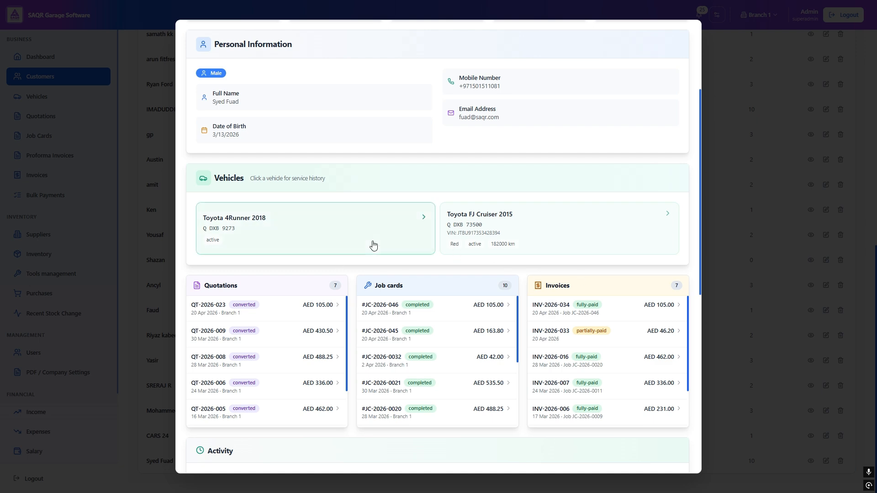
pyautogui.click(379, 242)
pyautogui.scroll(2, 446, 280)
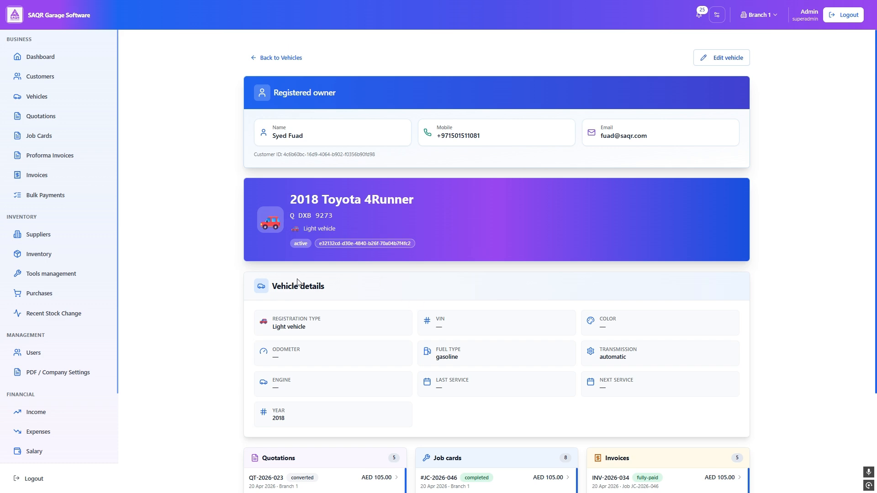
pyautogui.scroll(-3, 297, 280)
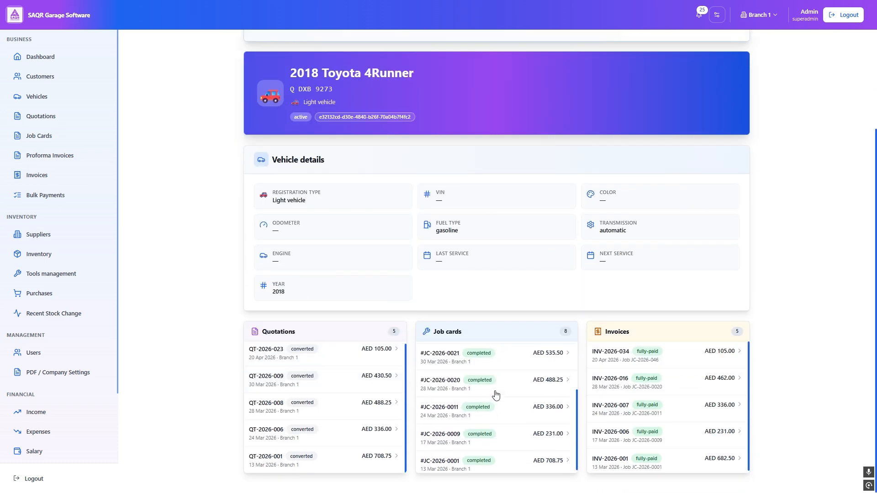
pyautogui.scroll(2, 500, 386)
pyautogui.scroll(-2, 501, 376)
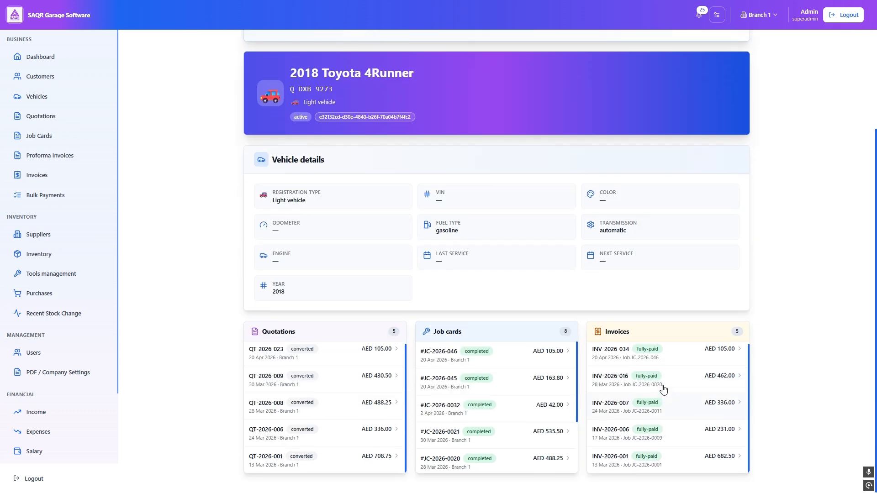
# Return to the Customers page and reopen the details of the last customer listed
pyautogui.click(64, 78)
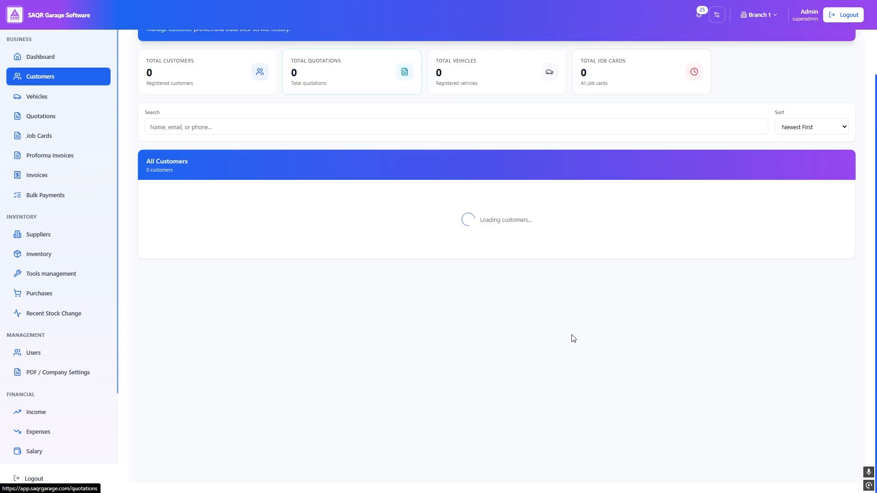
pyautogui.scroll(-6, 730, 392)
pyautogui.click(811, 461)
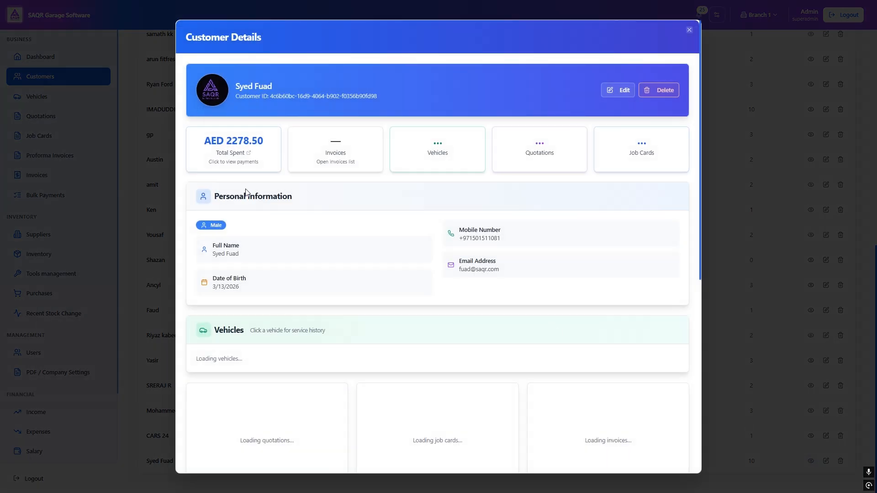
# Examine the customer's vehicles, quotations, job cards, invoices, activity, payments and timeline in the customer details
pyautogui.scroll(-9, 325, 221)
pyautogui.scroll(3, 340, 261)
pyautogui.scroll(7, 320, 242)
pyautogui.scroll(-3, 274, 247)
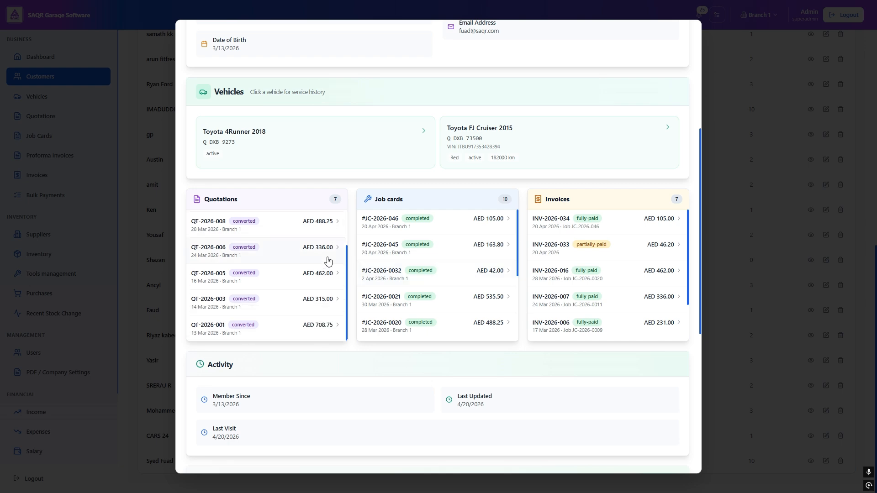
pyautogui.scroll(3, 327, 260)
pyautogui.scroll(-7, 484, 299)
pyautogui.scroll(-2, 301, 219)
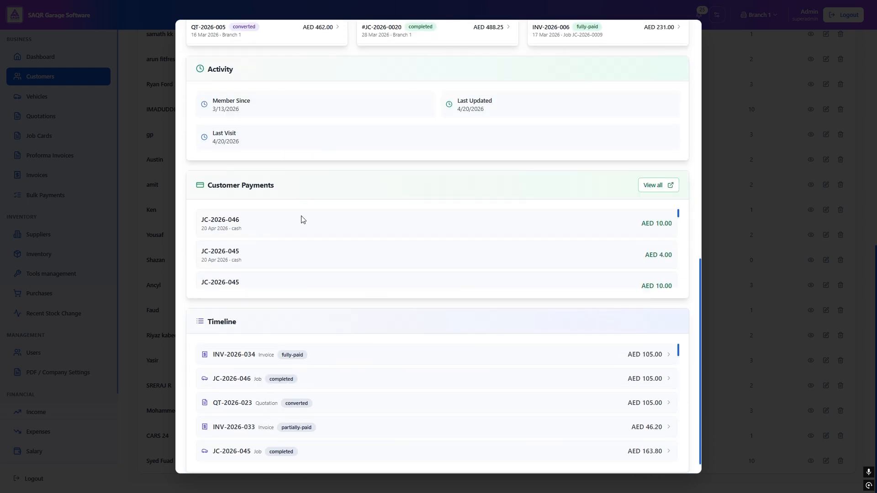
pyautogui.scroll(6, 626, 193)
pyautogui.scroll(1, 591, 264)
pyautogui.scroll(-1, 590, 241)
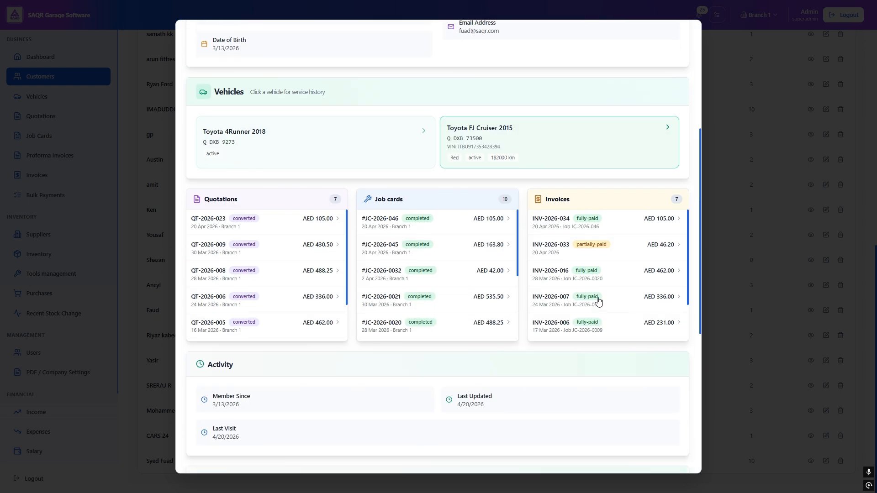
# Open the customer's partially paid invoice from 20 Apr 2026 and check its advance payment and remaining amount
pyautogui.click(632, 249)
pyautogui.scroll(-1, 616, 407)
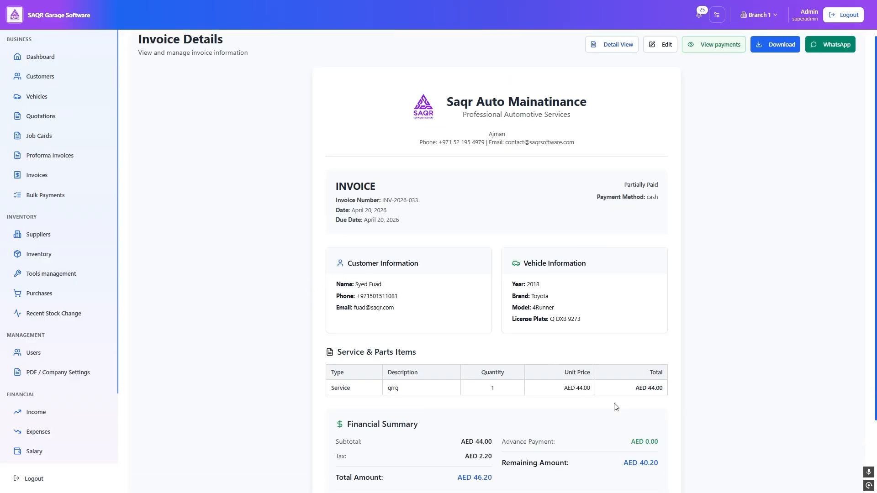
pyautogui.scroll(-2, 615, 407)
pyautogui.moveTo(512, 364); pyautogui.dragTo(643, 365)
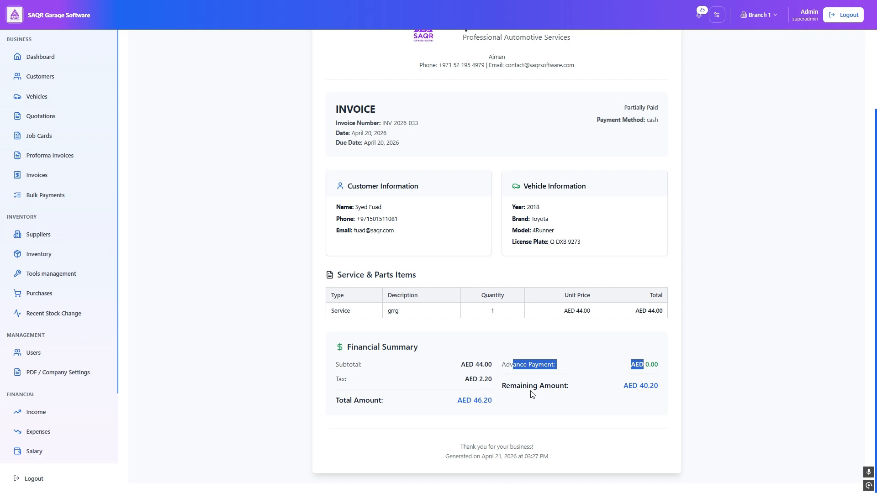
pyautogui.moveTo(529, 391); pyautogui.dragTo(595, 399)
pyautogui.scroll(5, 444, 387)
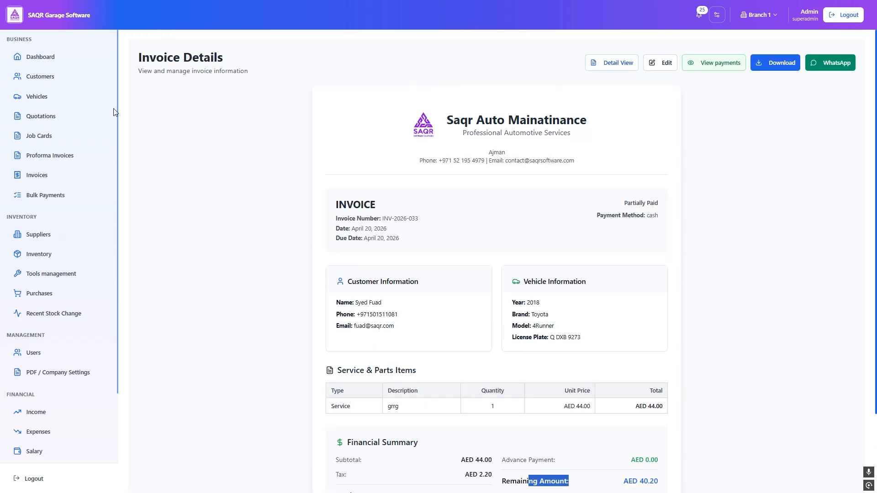
# Return to the customer list and reopen the details of the last customer listed
pyautogui.click(64, 78)
pyautogui.scroll(-1, 597, 309)
pyautogui.scroll(-7, 597, 309)
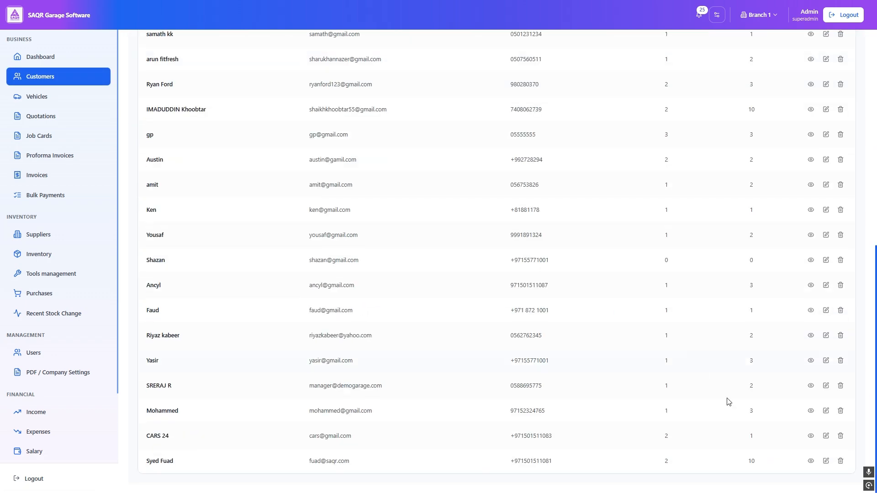
pyautogui.click(811, 461)
# Examine the customer's quotations, job cards, invoices, activity, payments and full timeline, and close the details
pyautogui.scroll(-8, 625, 405)
pyautogui.scroll(-4, 589, 399)
pyautogui.scroll(3, 304, 306)
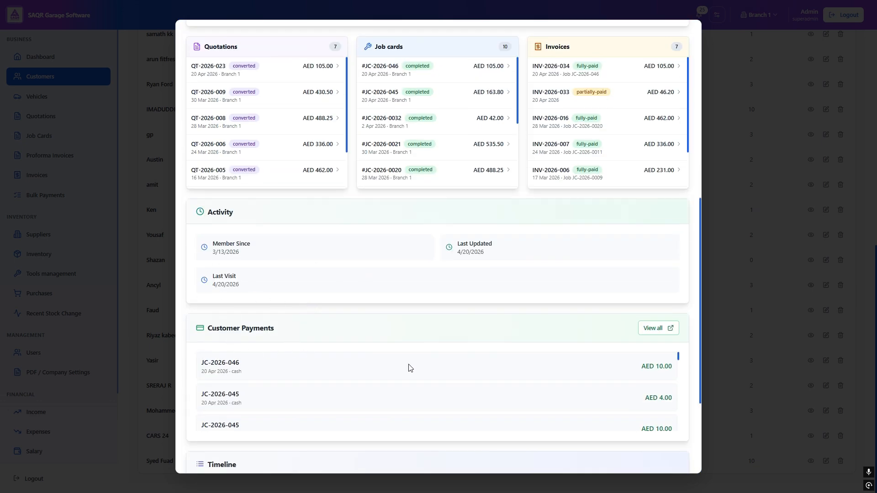
pyautogui.scroll(-2, 319, 379)
pyautogui.scroll(2, 357, 357)
pyautogui.scroll(-3, 378, 341)
pyautogui.scroll(-10, 319, 370)
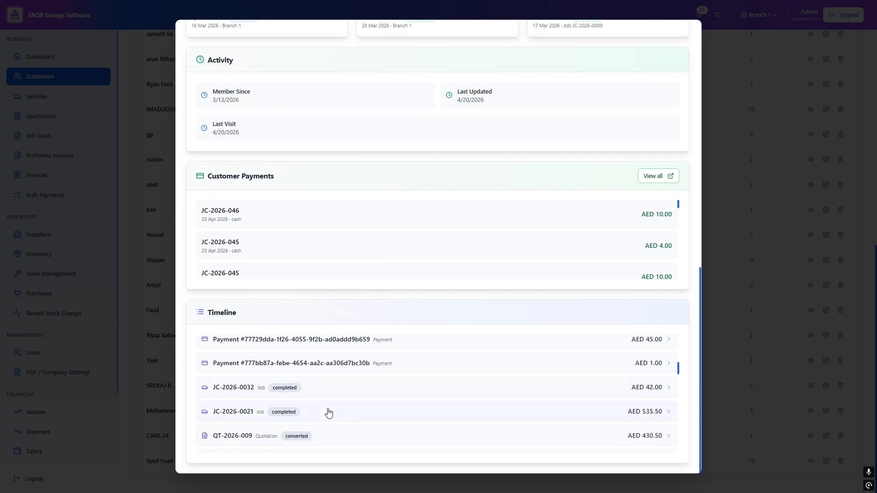
pyautogui.scroll(10, 295, 425)
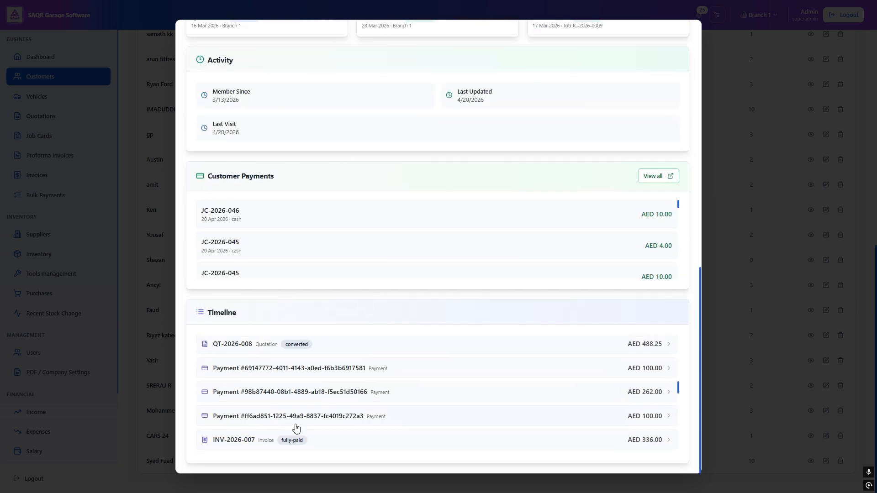
pyautogui.click(130, 171)
pyautogui.scroll(10, 427, 254)
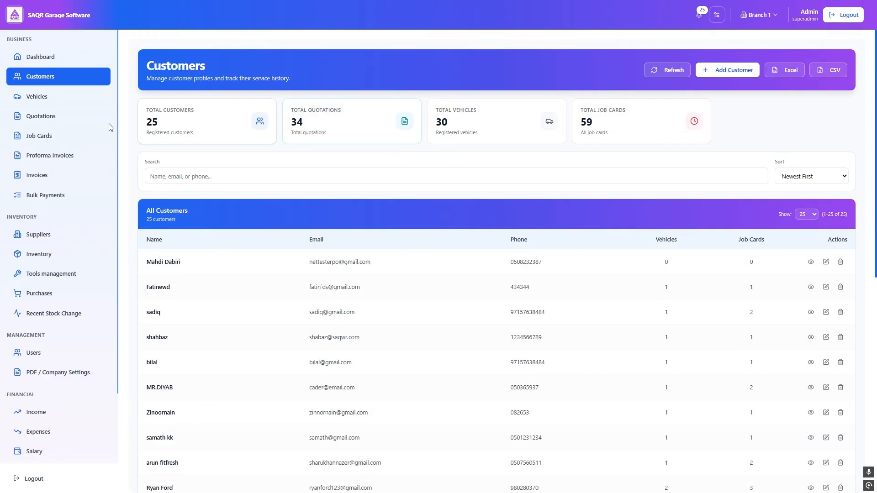
# Search the vehicle list by part of an owner's name, and clear the search
pyautogui.click(84, 95)
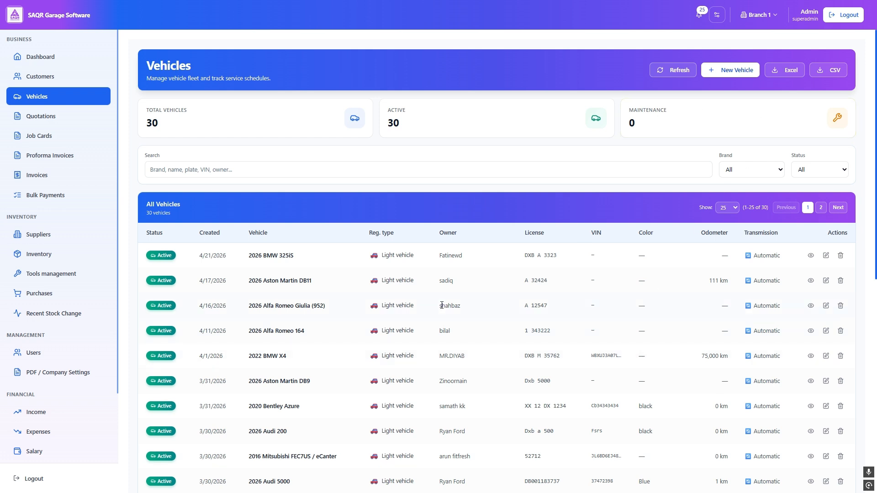
pyautogui.click(245, 174)
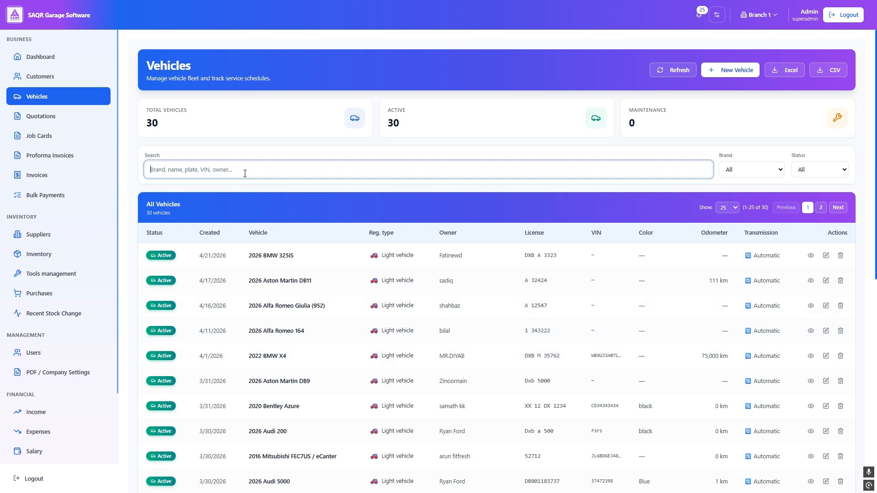
pyautogui.write('fua')
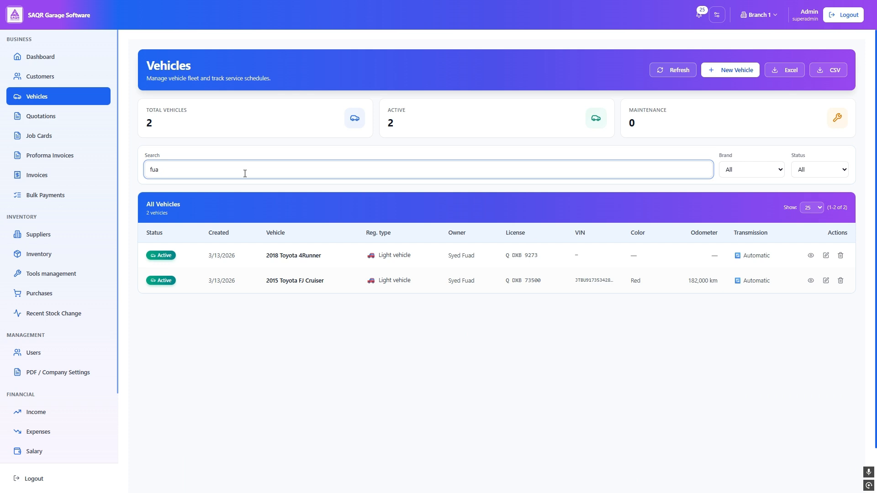
pyautogui.press('BackSpace')
pyautogui.press('BackSpace')
pyautogui.press('BackSpace')
# Start creating a new vehicle and assign the first customer listed as its owner
pyautogui.click(739, 120)
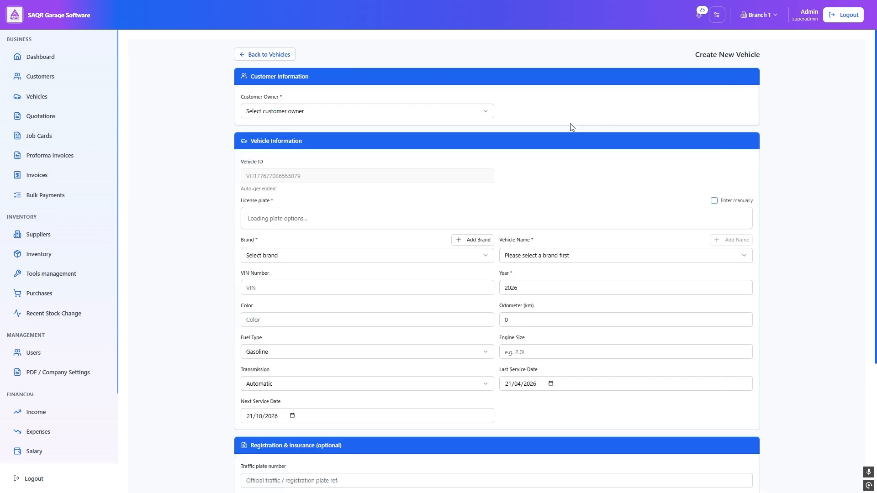
pyautogui.click(349, 112)
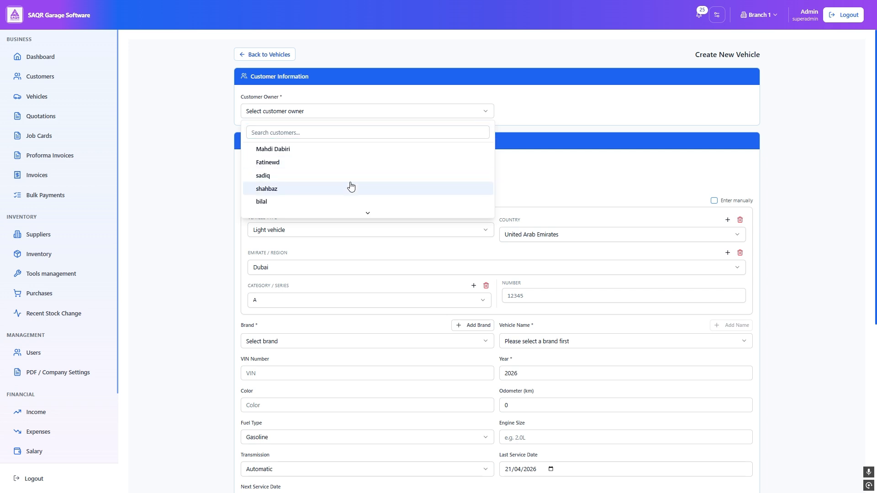
pyautogui.scroll(-3, 351, 185)
pyautogui.scroll(3, 344, 167)
pyautogui.click(342, 148)
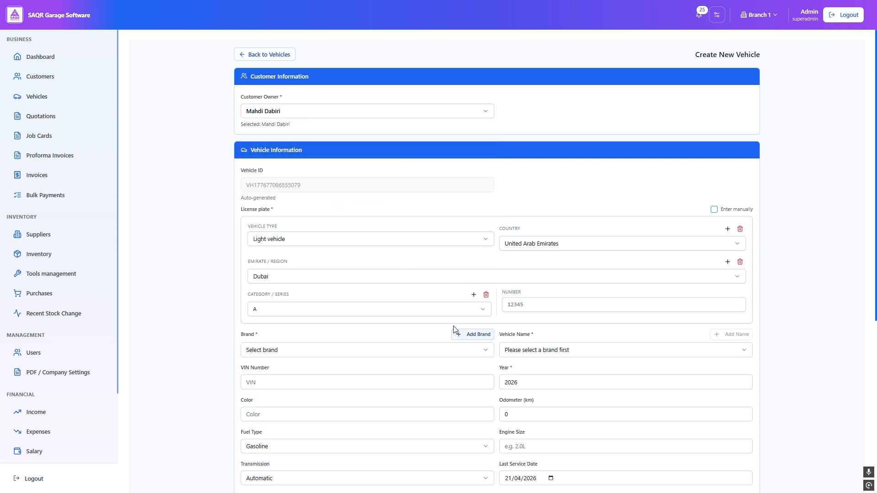
# Check the vehicle type choices for the new vehicle's license plate and enter 4343 as the plate number
pyautogui.click(324, 241)
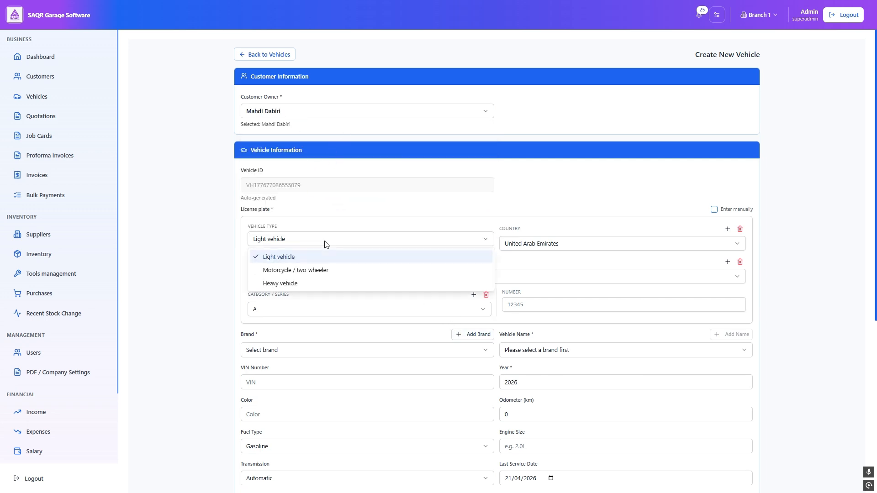
pyautogui.click(537, 279)
pyautogui.click(386, 244)
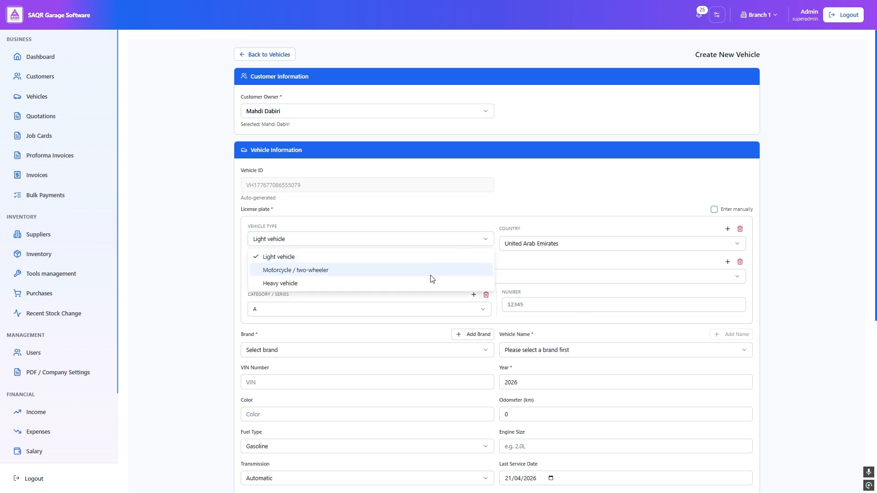
pyautogui.click(582, 252)
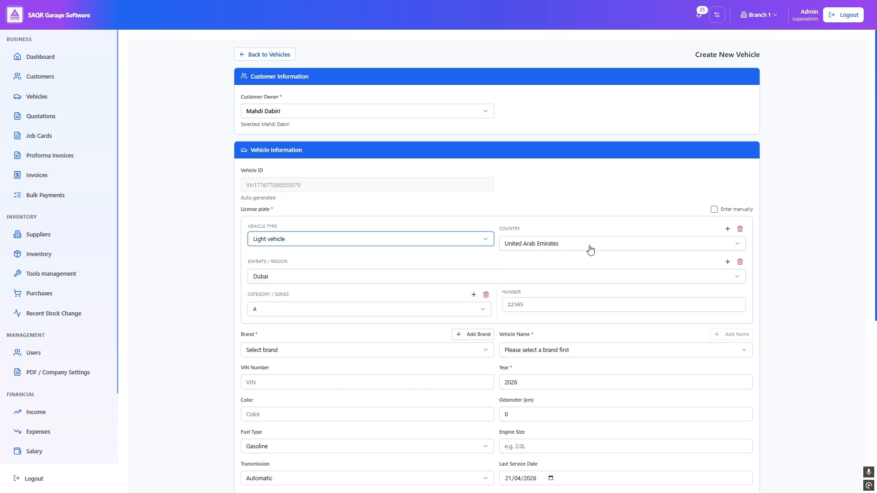
pyautogui.click(590, 249)
pyautogui.click(634, 246)
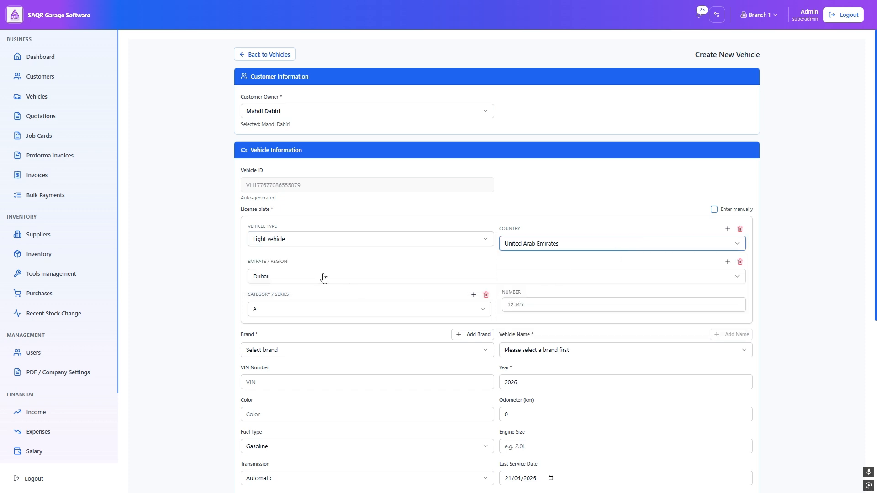
pyautogui.click(349, 309)
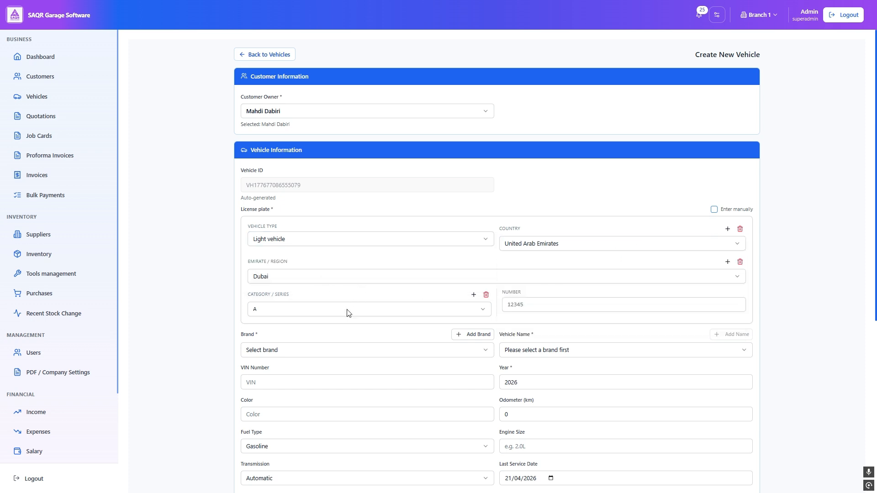
pyautogui.click(569, 304)
pyautogui.write('4343')
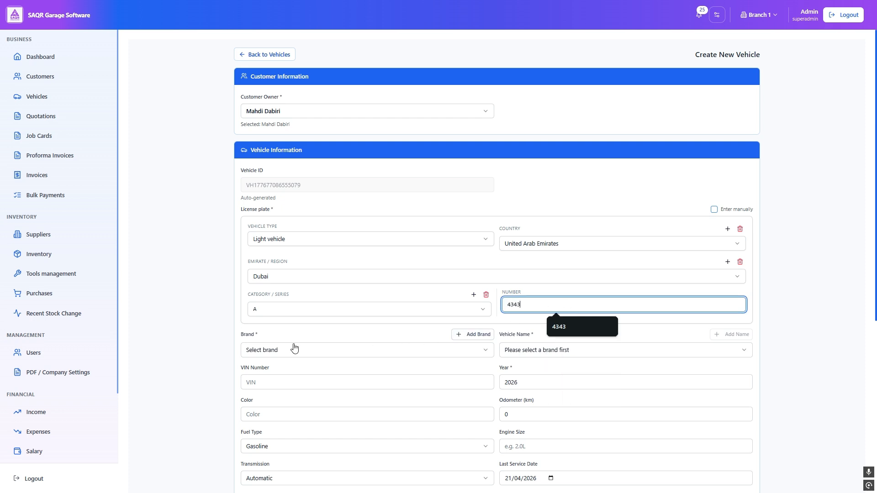
# Browse the available brands for the new vehicle without choosing one
pyautogui.click(365, 350)
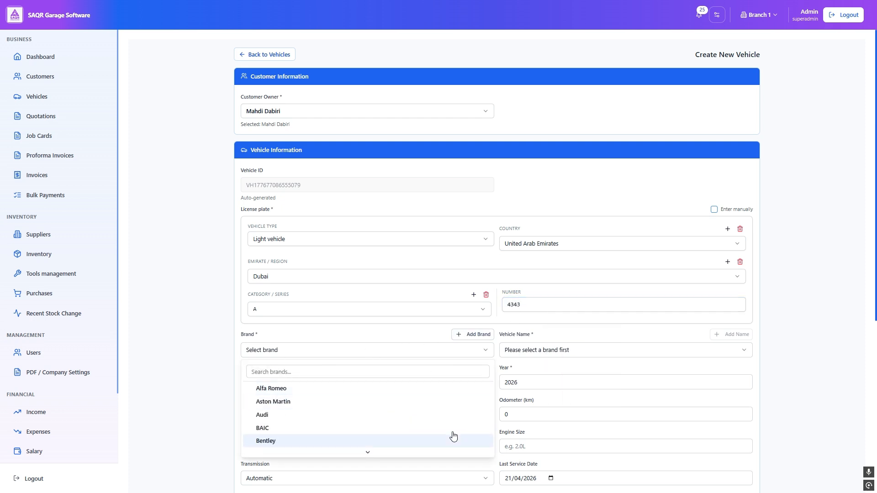
pyautogui.scroll(-15, 397, 409)
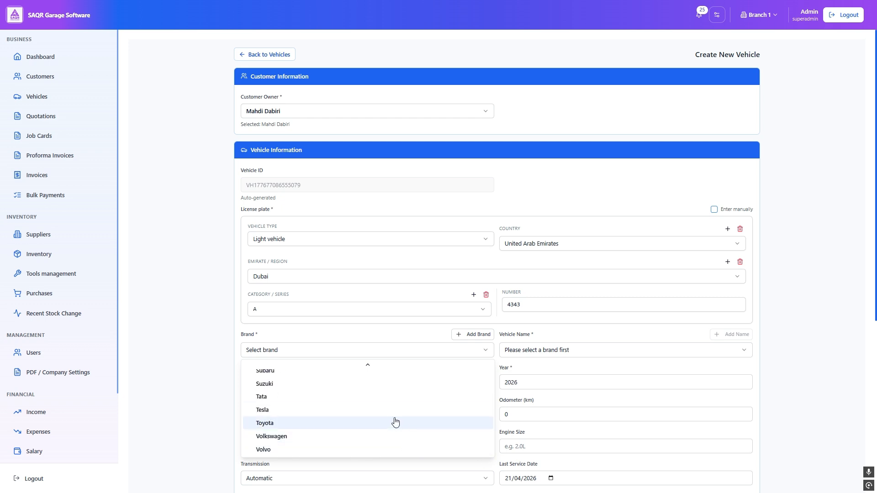
pyautogui.click(485, 339)
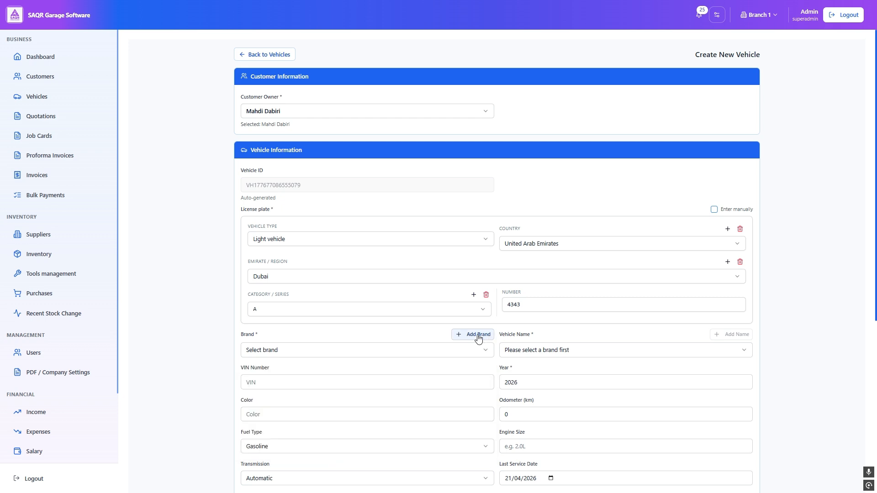
pyautogui.click(520, 169)
# Review the new vehicle's specification, service date, registration, insurance and image fields, and cancel the form
pyautogui.scroll(-3, 432, 352)
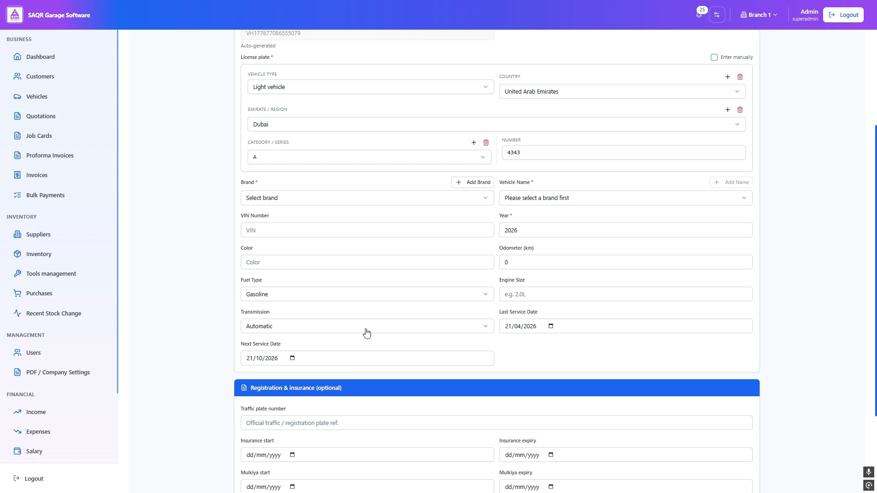
pyautogui.scroll(-3, 403, 301)
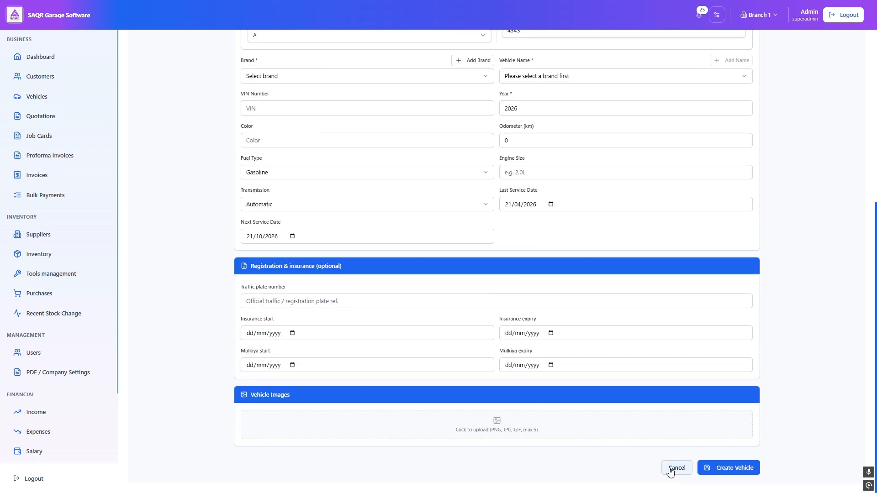
pyautogui.scroll(6, 697, 435)
pyautogui.scroll(-6, 679, 333)
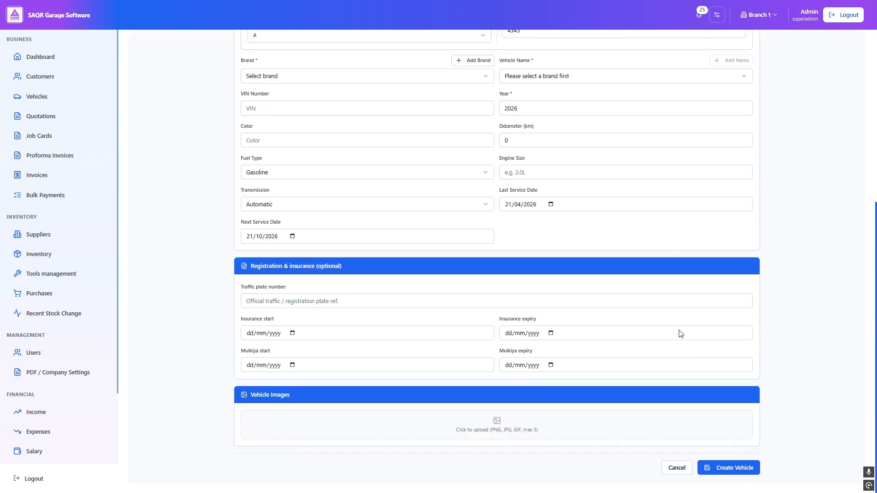
pyautogui.click(673, 471)
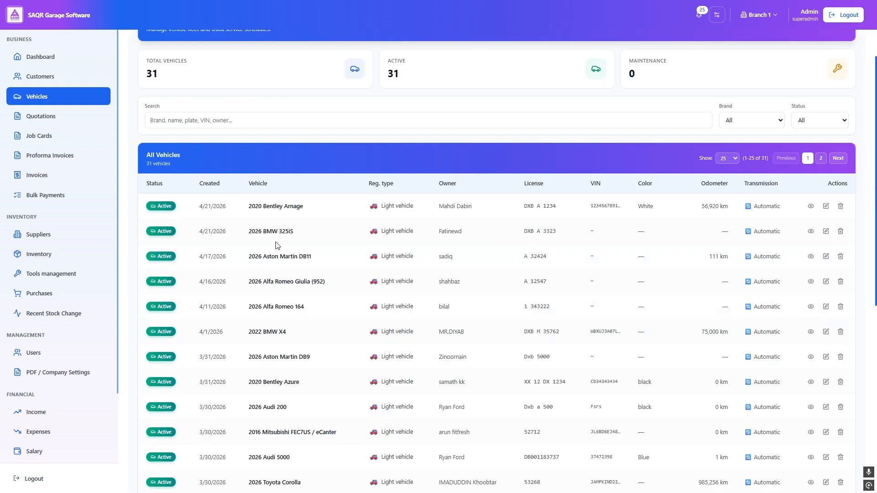
# Open the 2020 Bentley Arnage, review its owner, vehicle details and linked records, and return to the vehicle list
pyautogui.scroll(-8, 276, 245)
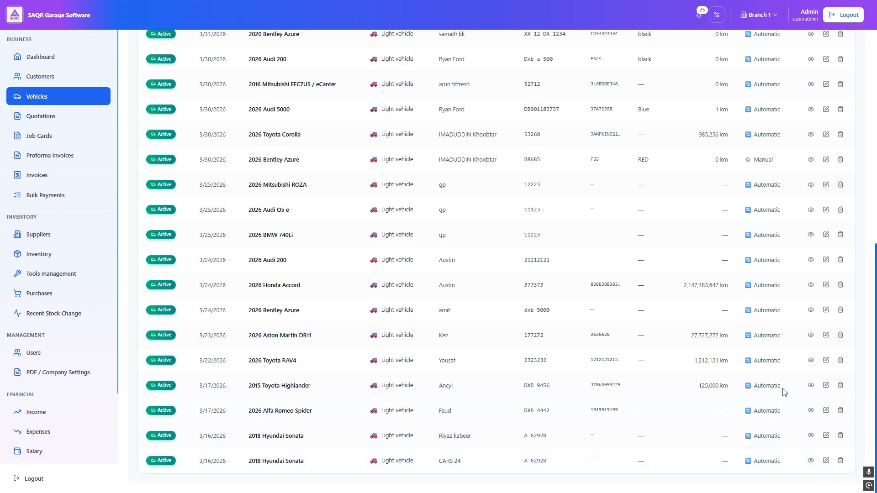
pyautogui.scroll(7, 694, 363)
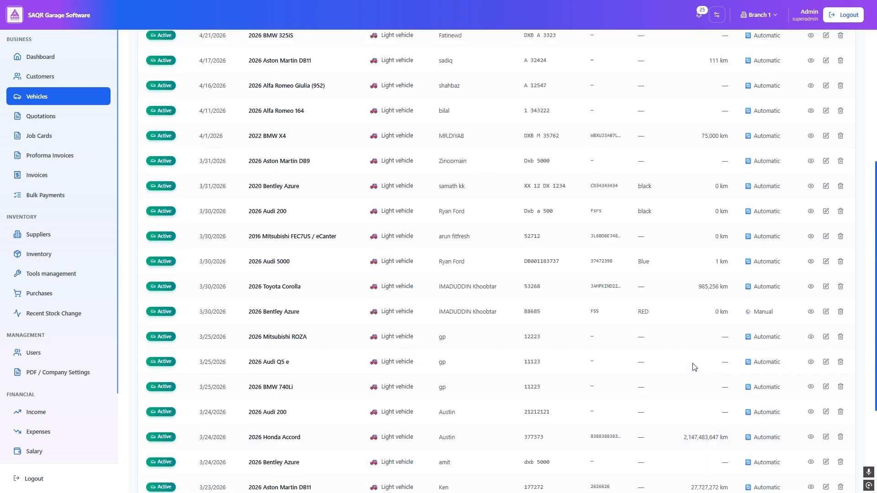
pyautogui.click(810, 163)
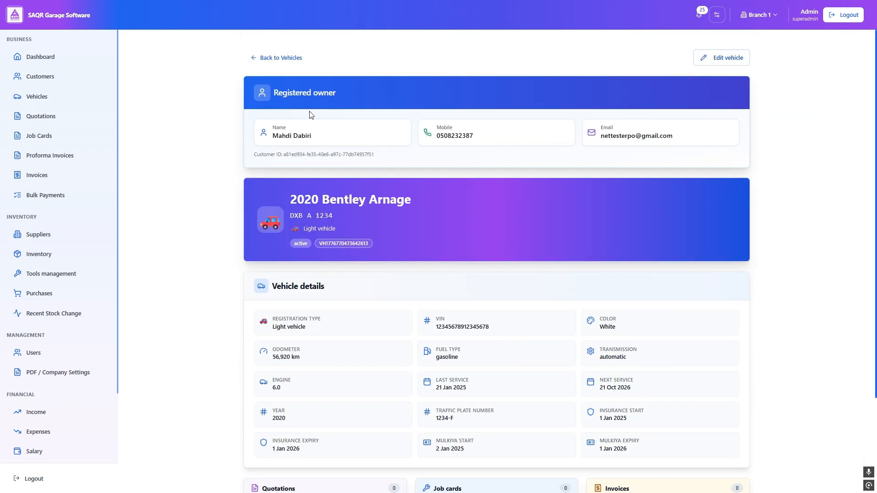
pyautogui.scroll(-3, 546, 331)
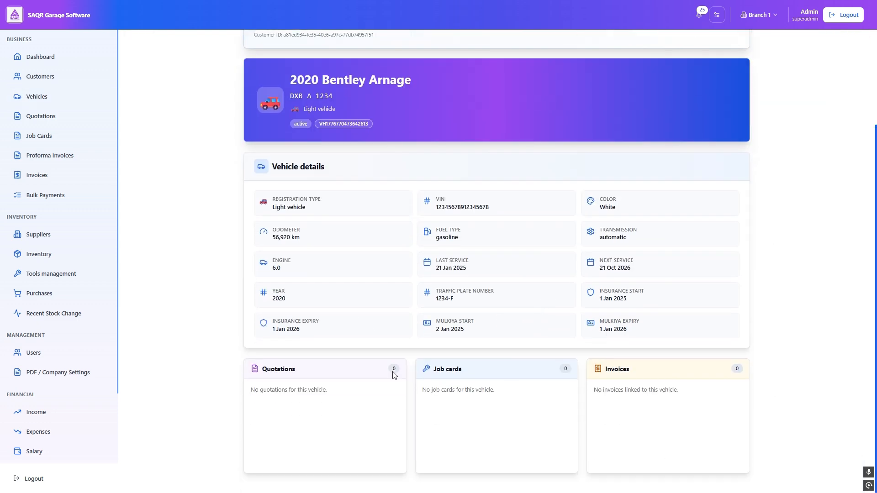
pyautogui.scroll(3, 502, 347)
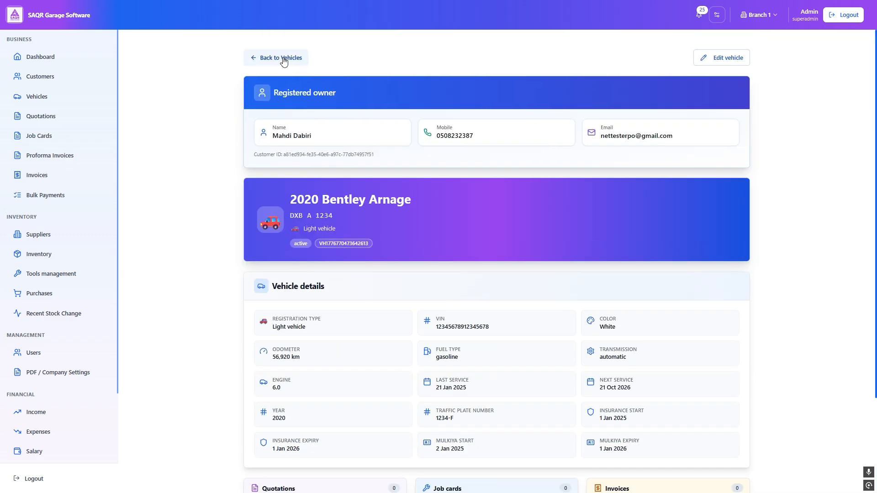
pyautogui.click(283, 60)
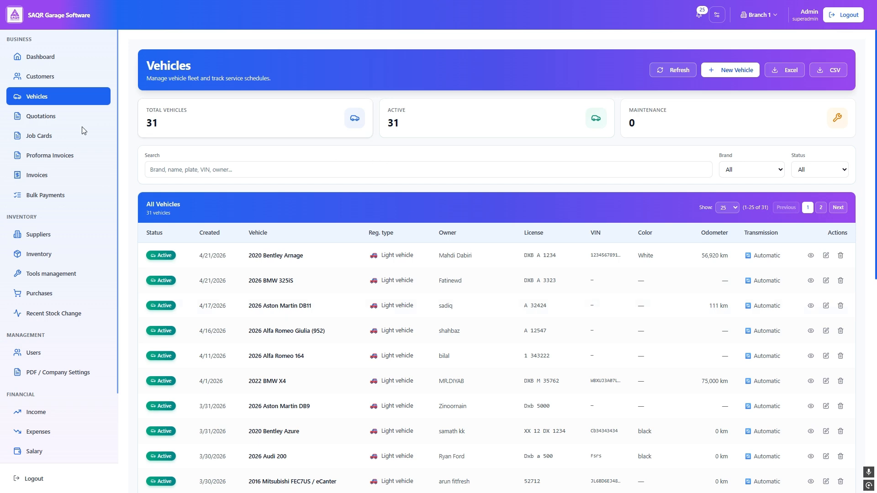
# Start a new quotation and switch its numbering to manual entry and back to automatic
pyautogui.click(61, 120)
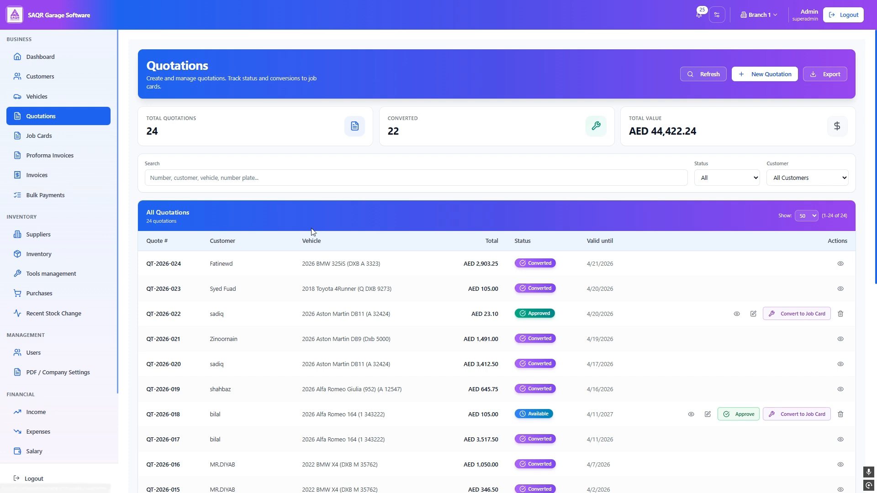
pyautogui.click(770, 75)
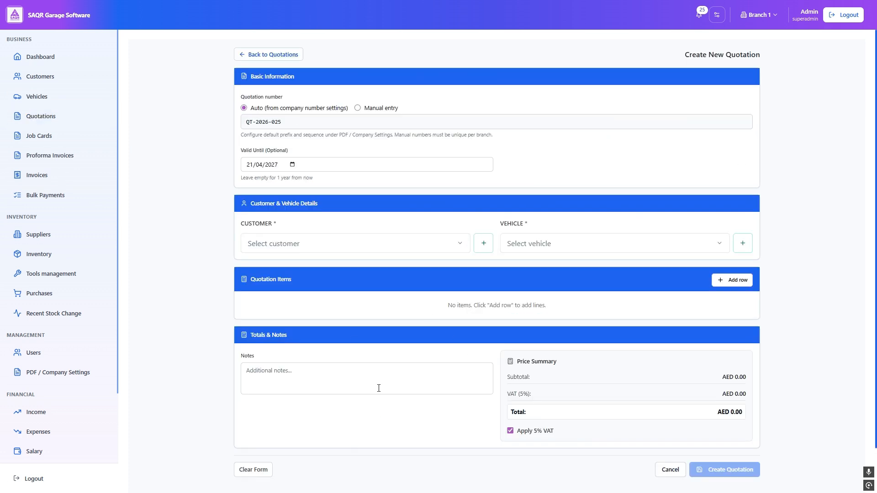
pyautogui.doubleClick(315, 126)
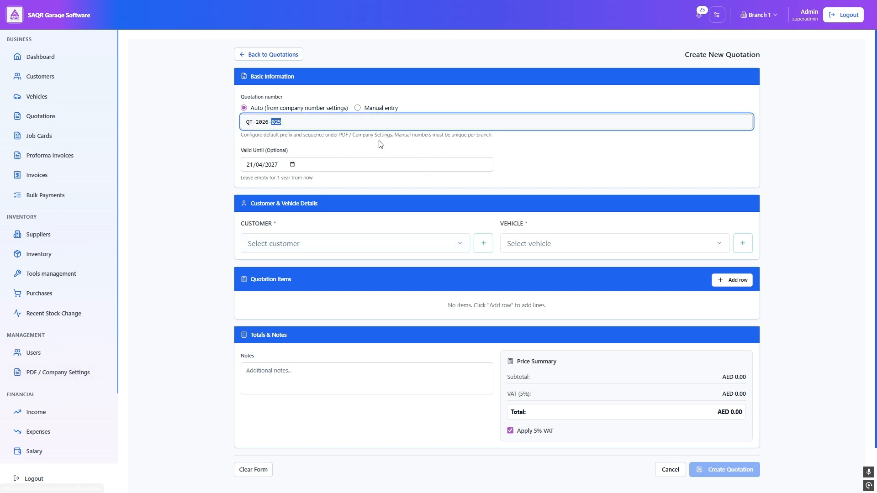
pyautogui.click(357, 109)
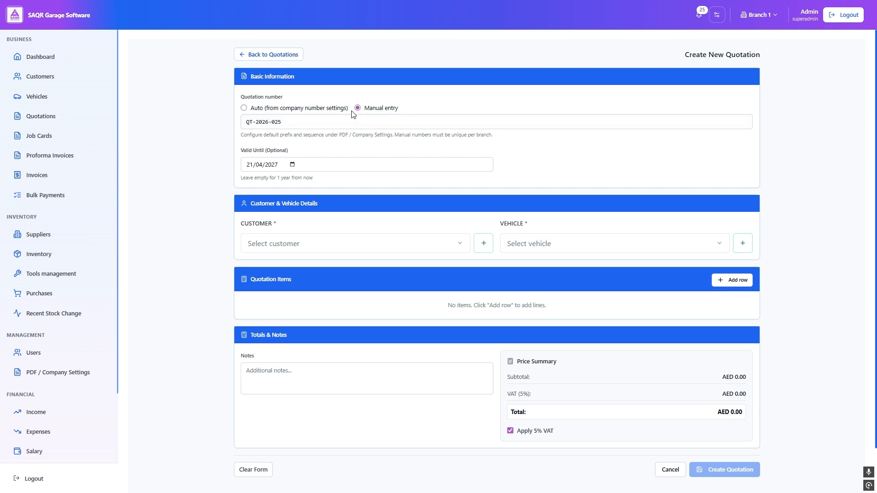
pyautogui.click(319, 111)
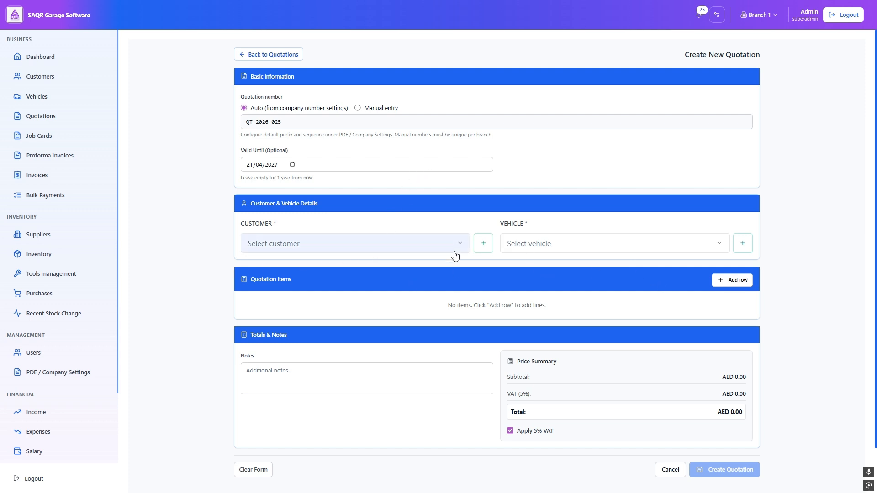
# Select the first and second listed customers in turn and check which vehicles are offered for each
pyautogui.click(361, 249)
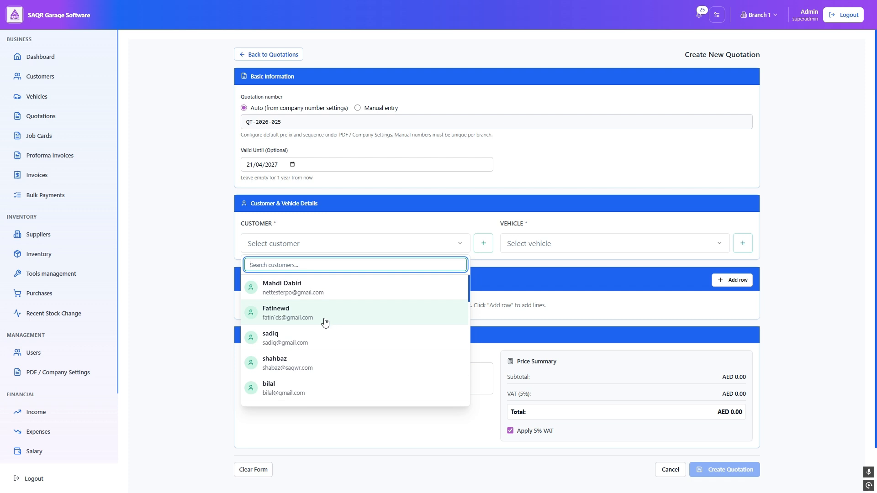
pyautogui.click(320, 288)
pyautogui.click(579, 245)
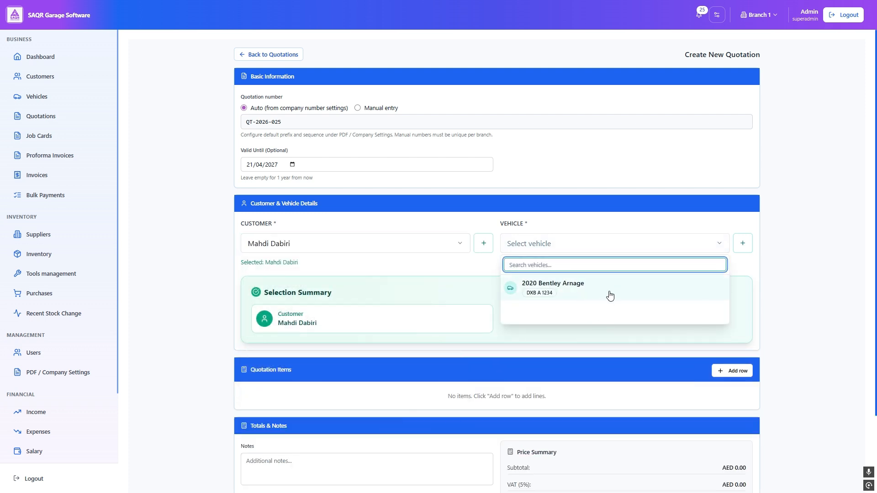
pyautogui.click(407, 249)
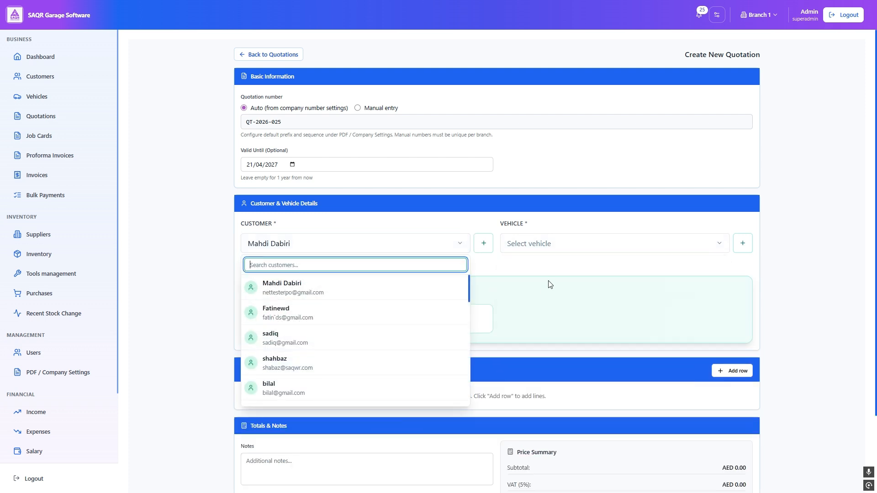
pyautogui.click(390, 319)
pyautogui.click(570, 243)
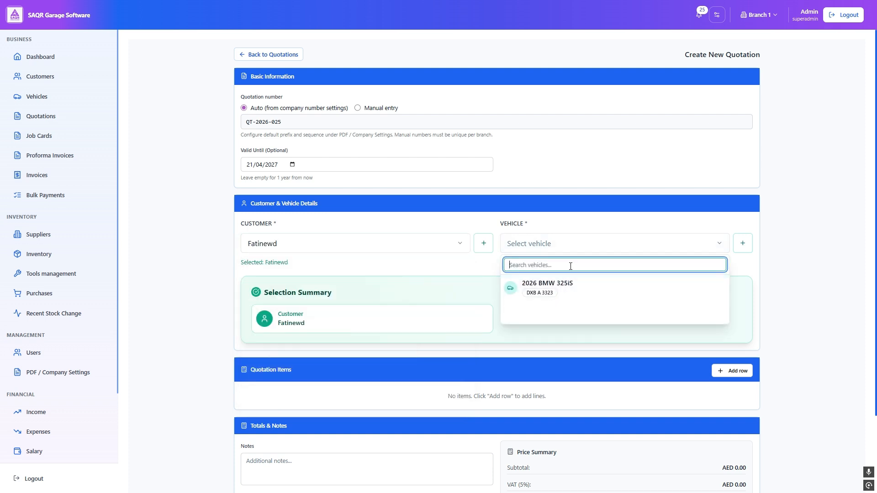
pyautogui.click(496, 186)
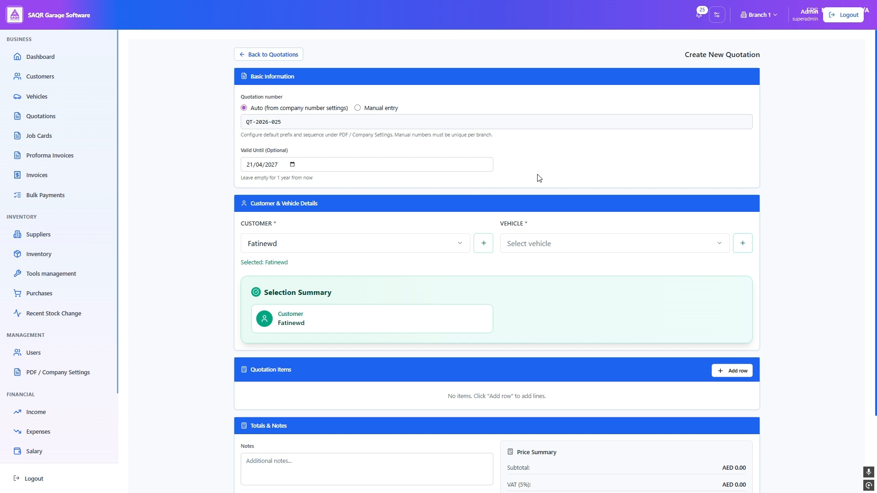
# Reload the new quotation page to clear the customer selection and return to full-screen view
pyautogui.press('F11')
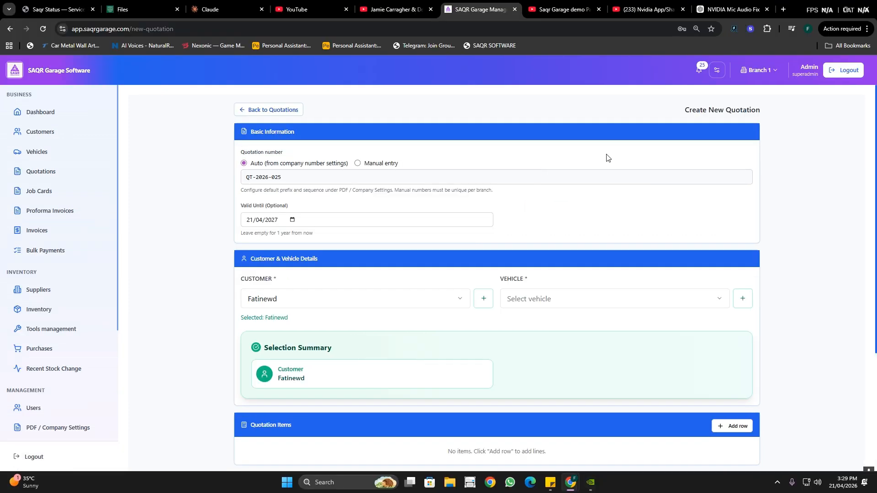
pyautogui.click(42, 28)
pyautogui.press('F11')
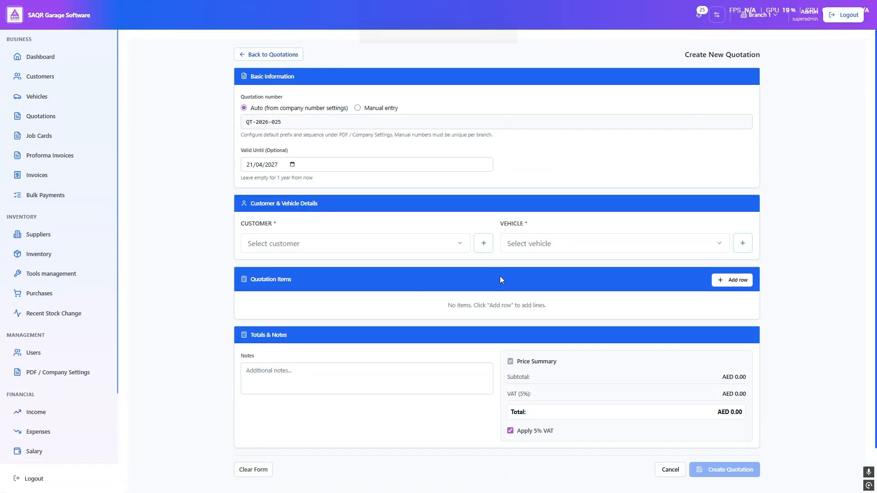
# Search the quotation's vehicles for "34", choose the 2026 Alfa Romeo 164, and check its linked customer without changing it
pyautogui.click(543, 251)
pyautogui.scroll(-5, 576, 379)
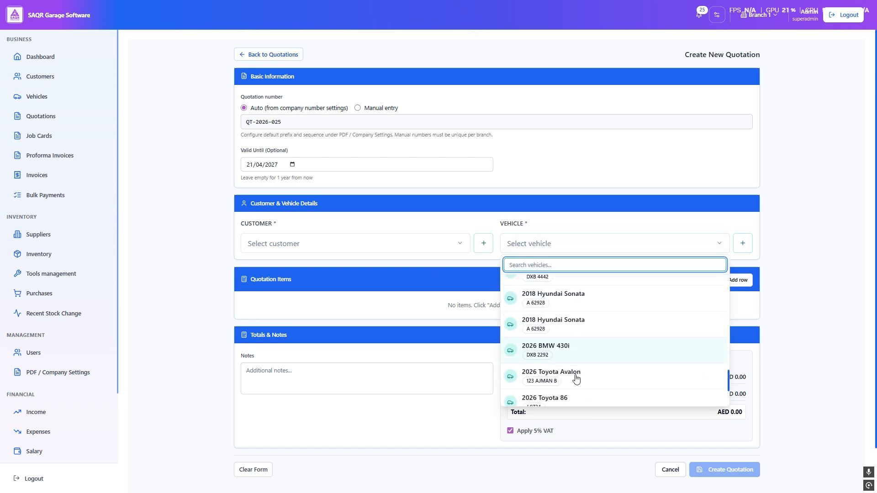
pyautogui.scroll(-2, 576, 379)
pyautogui.scroll(10, 589, 361)
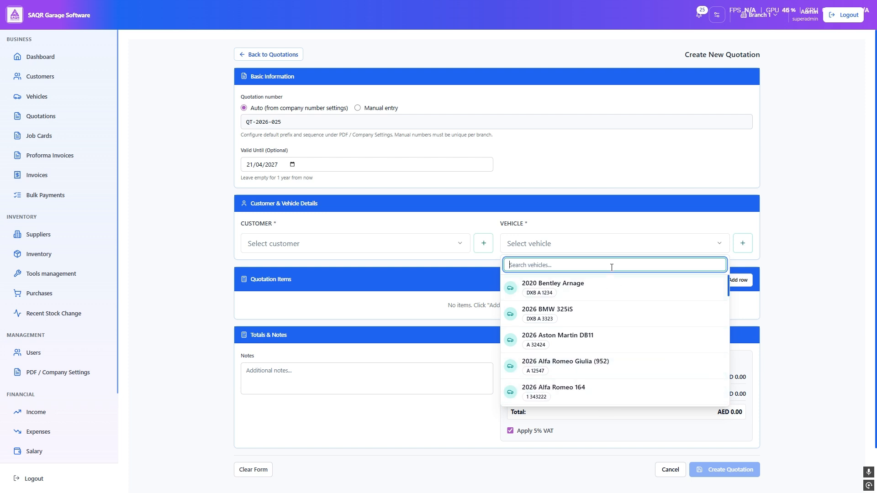
pyautogui.write('34')
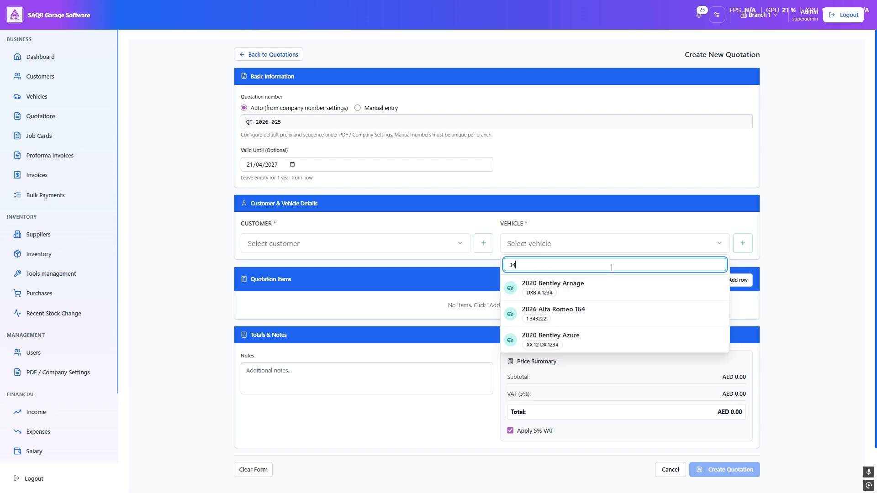
pyautogui.click(568, 328)
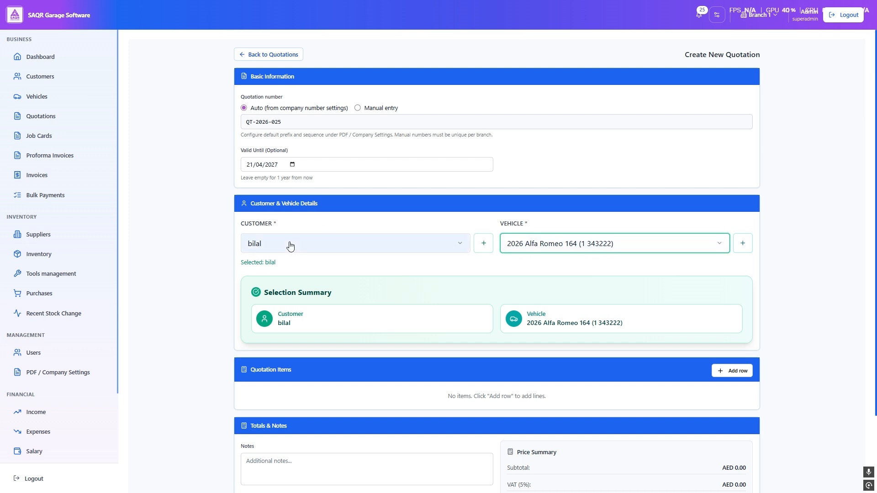
pyautogui.click(393, 246)
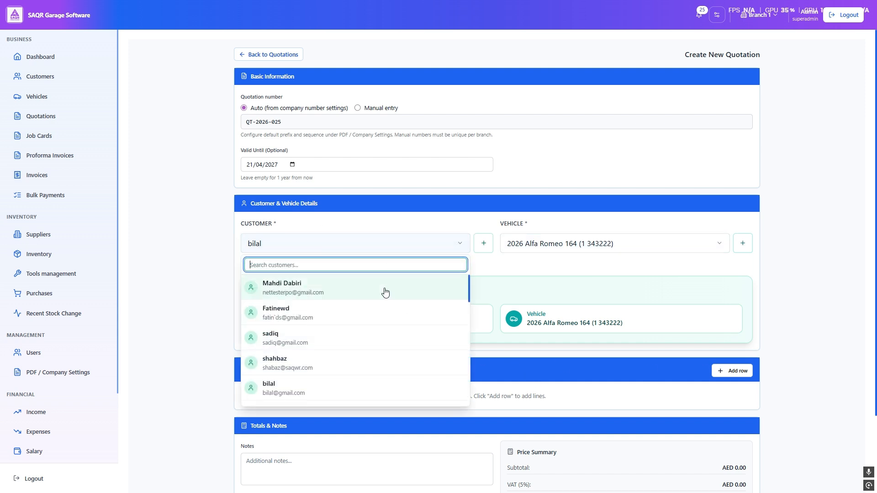
pyautogui.click(582, 306)
# Add three item rows to the quotation
pyautogui.scroll(-2, 533, 357)
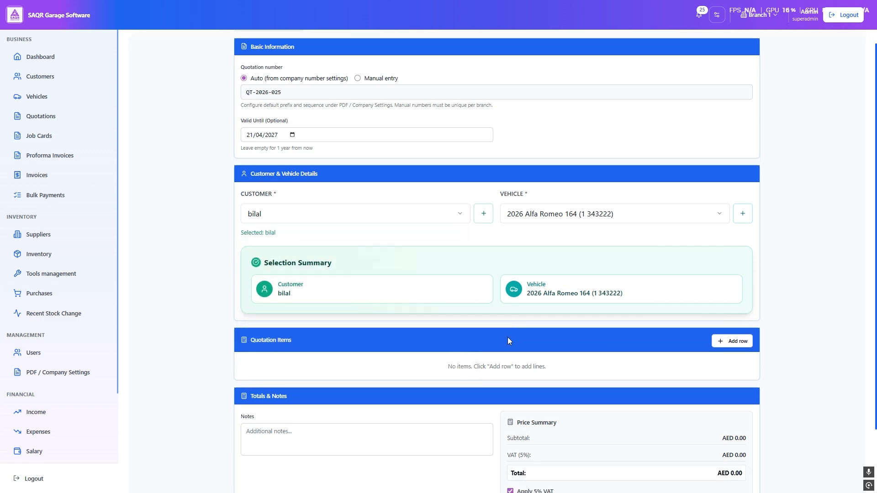
pyautogui.click(729, 281)
pyautogui.click(730, 281)
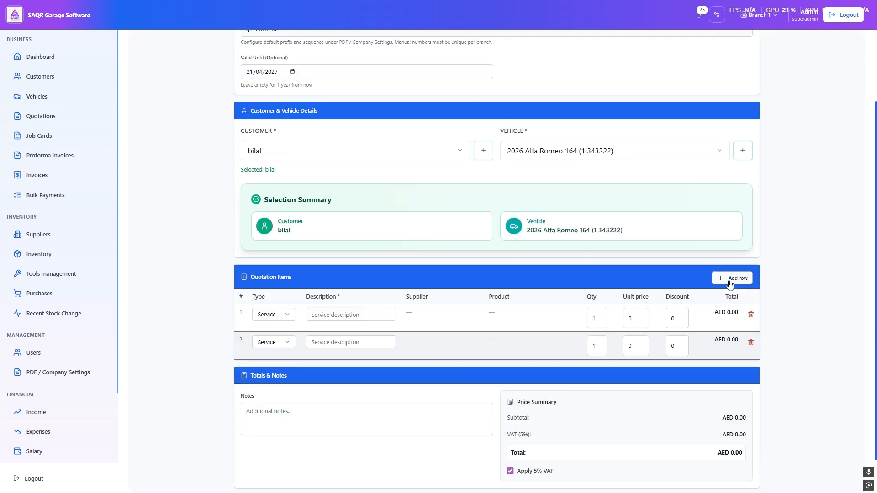
pyautogui.scroll(2, 598, 373)
pyautogui.click(734, 371)
pyautogui.scroll(-4, 505, 351)
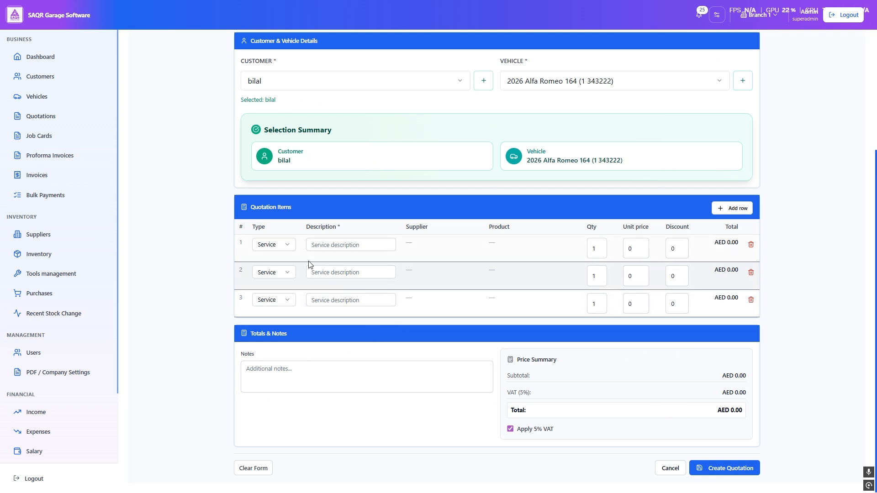
# Keep the first item's type as Service, and set the second to Part and the third to Outsourced
pyautogui.click(273, 247)
pyautogui.click(284, 269)
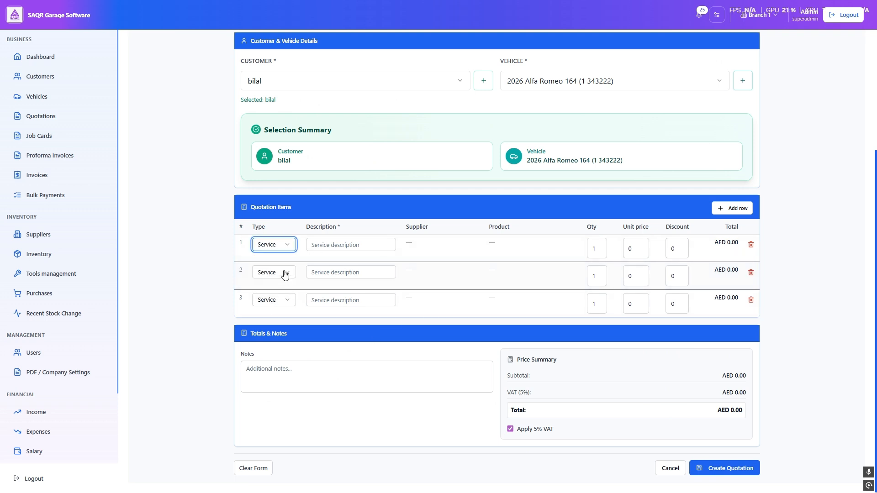
pyautogui.click(284, 272)
pyautogui.click(284, 302)
pyautogui.click(283, 300)
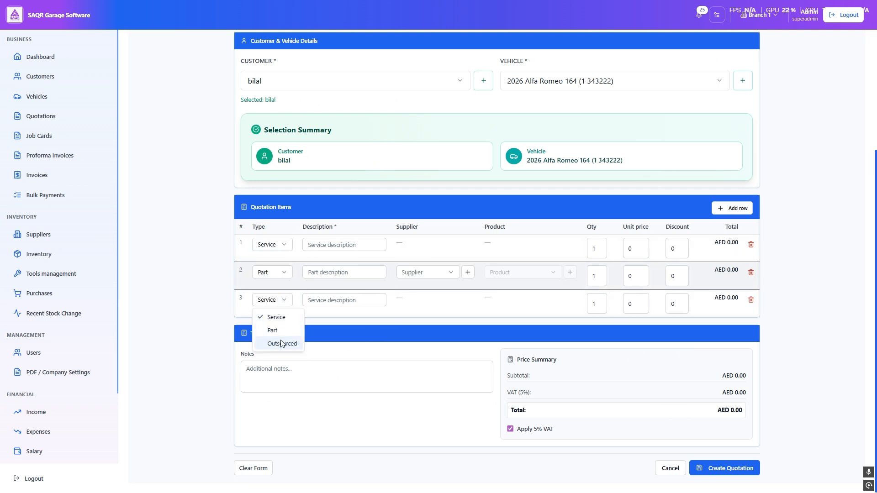
pyautogui.click(288, 344)
# Describe the service item as "oil change" and set its unit price to 150
pyautogui.click(294, 246)
pyautogui.click(344, 247)
pyautogui.click(344, 245)
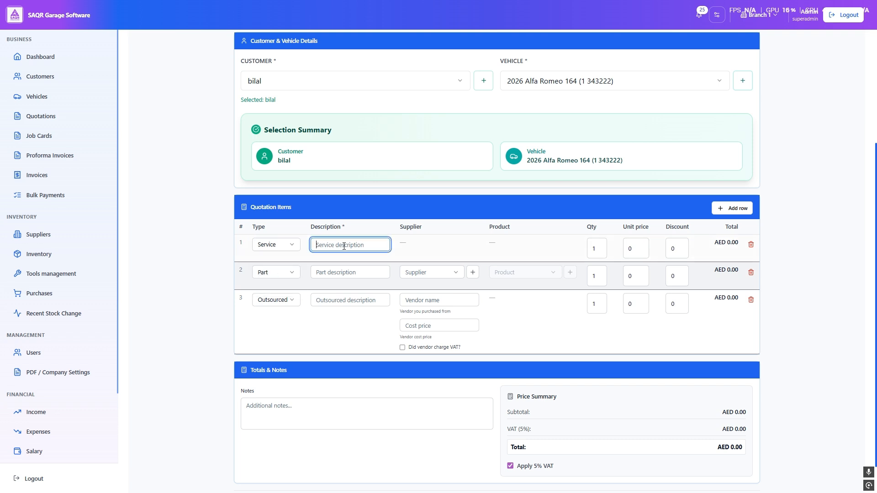
pyautogui.write('oil change')
pyautogui.click(627, 247)
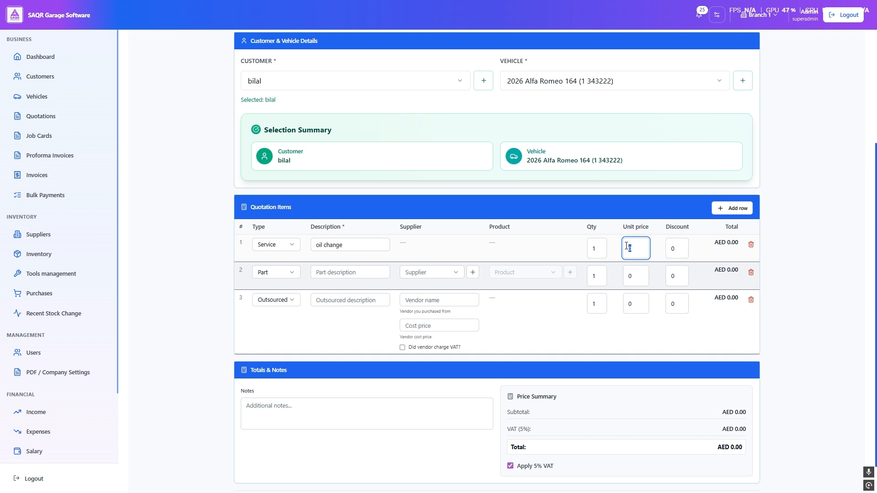
pyautogui.write('150')
pyautogui.click(638, 303)
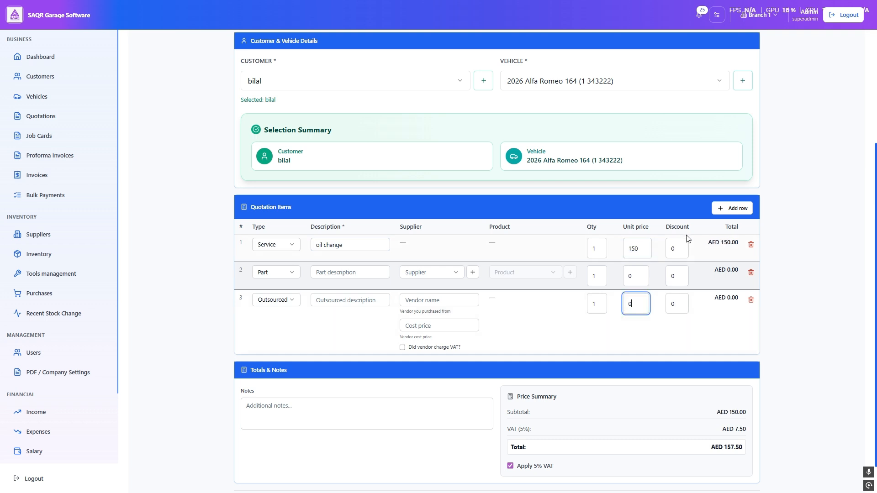
# For the part item, choose the supplier Bab Al Shifa and the product oil filter (sku085)
pyautogui.click(322, 274)
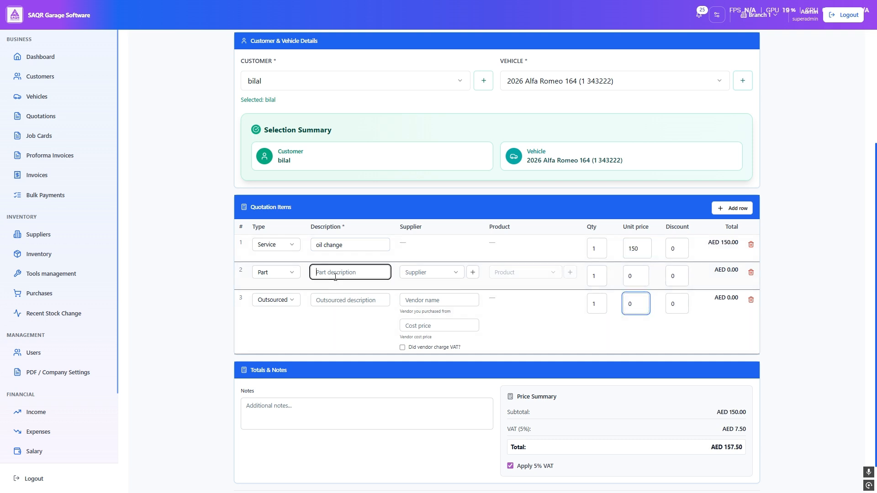
pyautogui.click(416, 279)
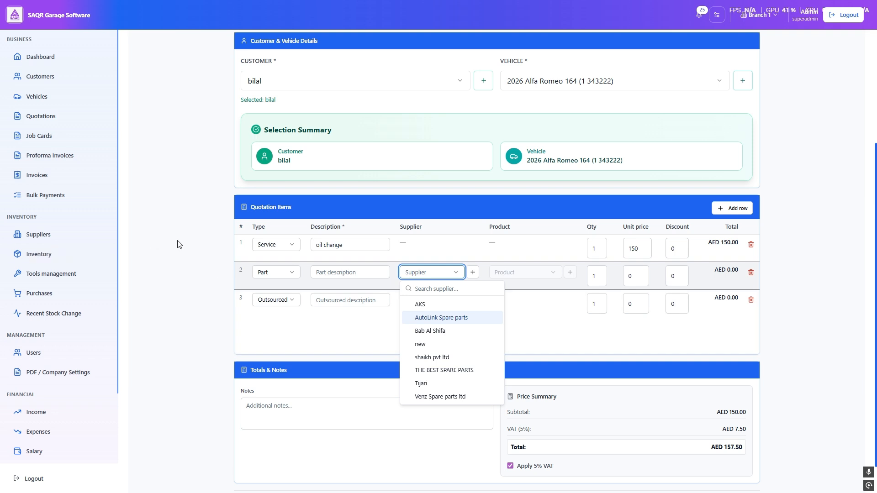
pyautogui.click(452, 331)
pyautogui.click(514, 277)
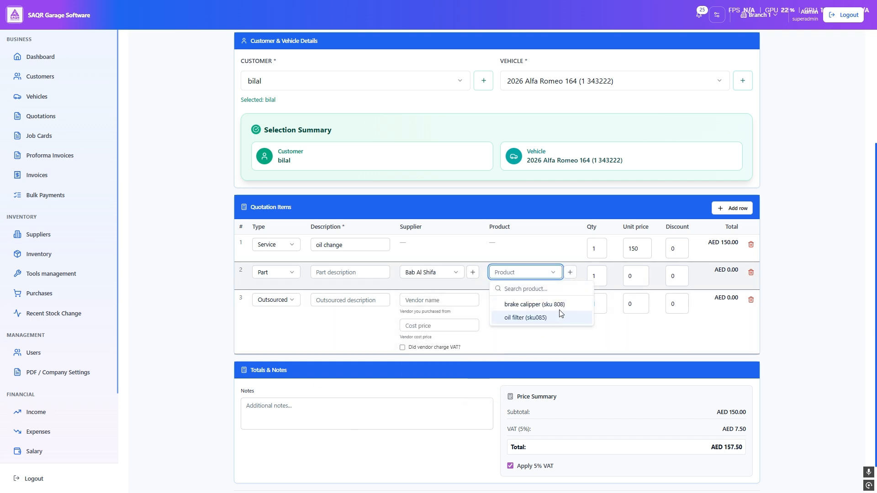
pyautogui.click(539, 317)
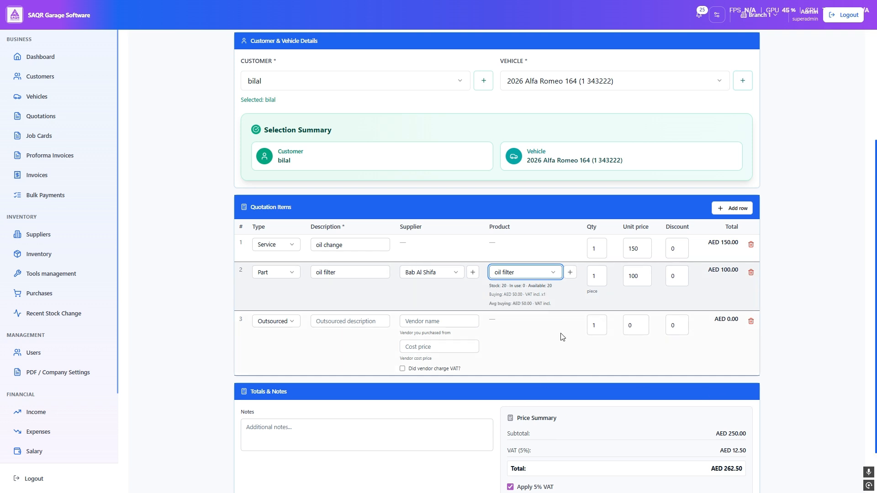
# Examine the oil filter's stock, in-use quantity and buying price details
pyautogui.doubleClick(495, 286)
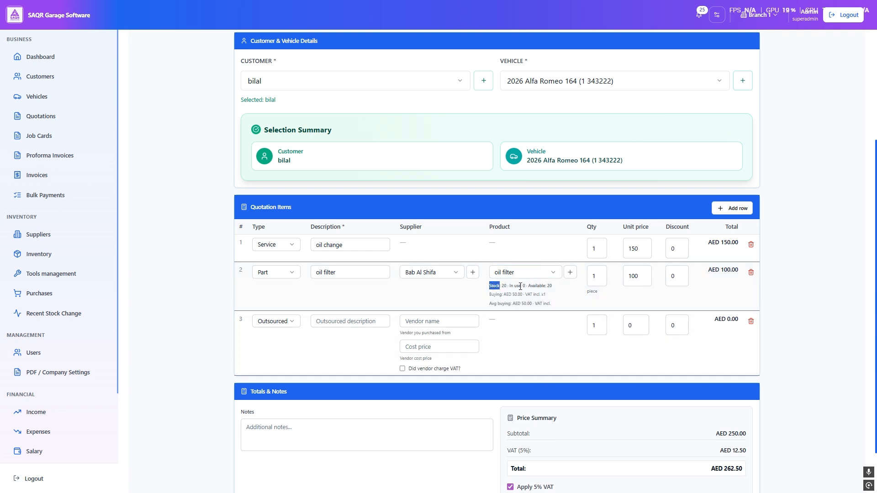
pyautogui.doubleClick(518, 286)
pyautogui.moveTo(494, 295); pyautogui.dragTo(561, 303)
pyautogui.click(542, 301)
# Set the oil filter's unit price to 110
pyautogui.doubleClick(633, 278)
pyautogui.click(639, 277)
pyautogui.press('BackSpace')
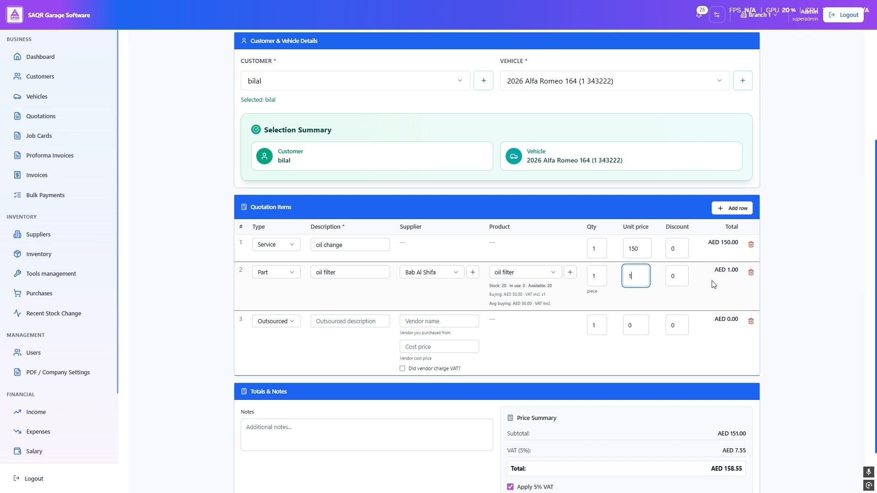
pyautogui.write('10')
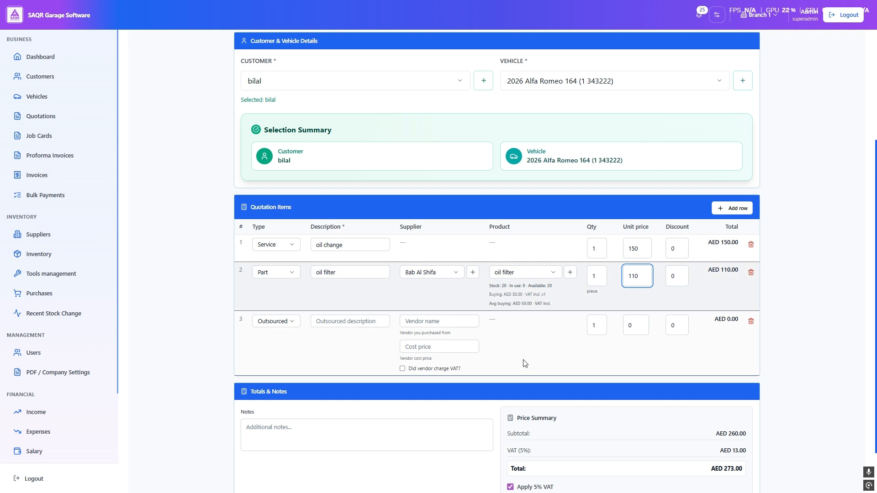
# Keep the third item as Outsourced, describe it as "healdight" and enter "hesldfight shop" as its vendor
pyautogui.click(286, 323)
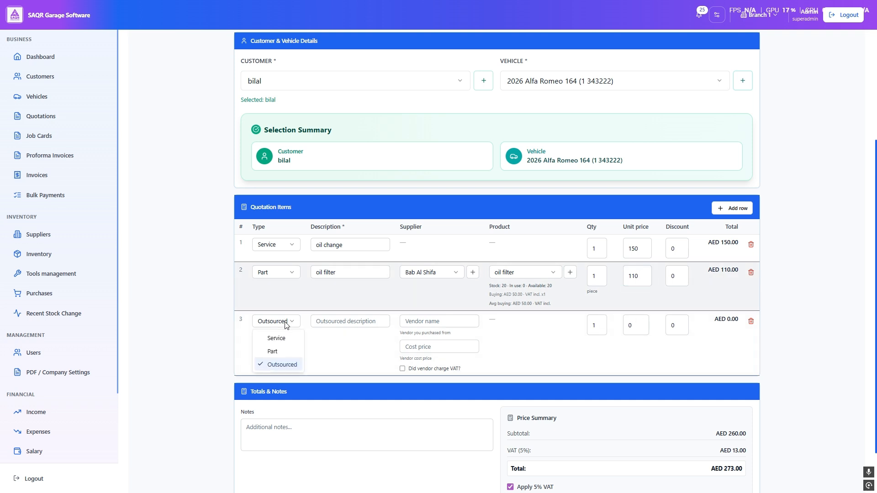
pyautogui.click(345, 327)
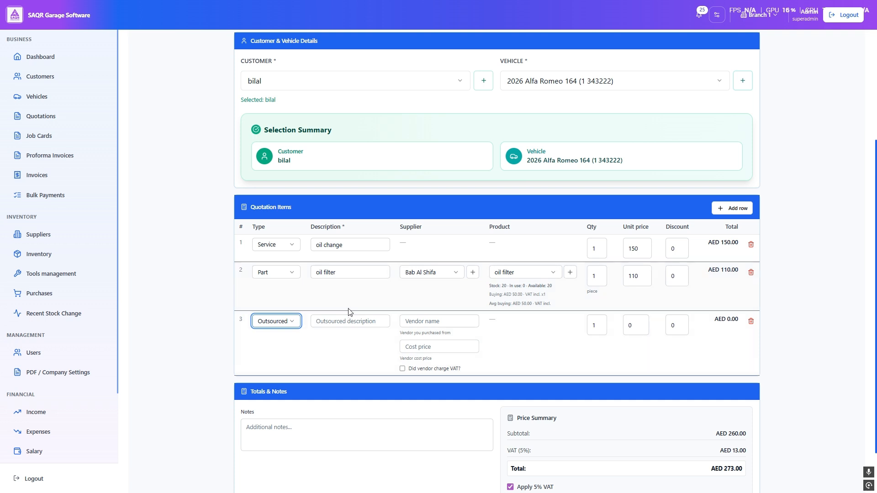
pyautogui.click(375, 323)
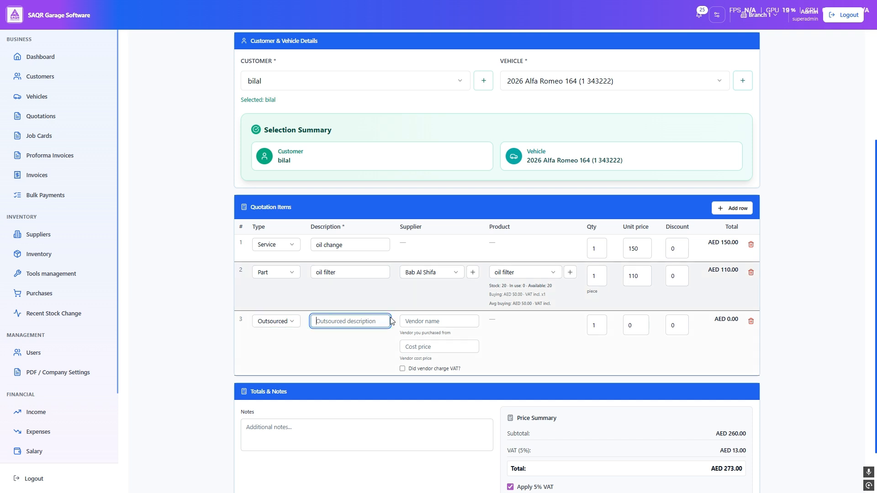
pyautogui.write('healdight')
pyautogui.click(410, 317)
pyautogui.write('hes')
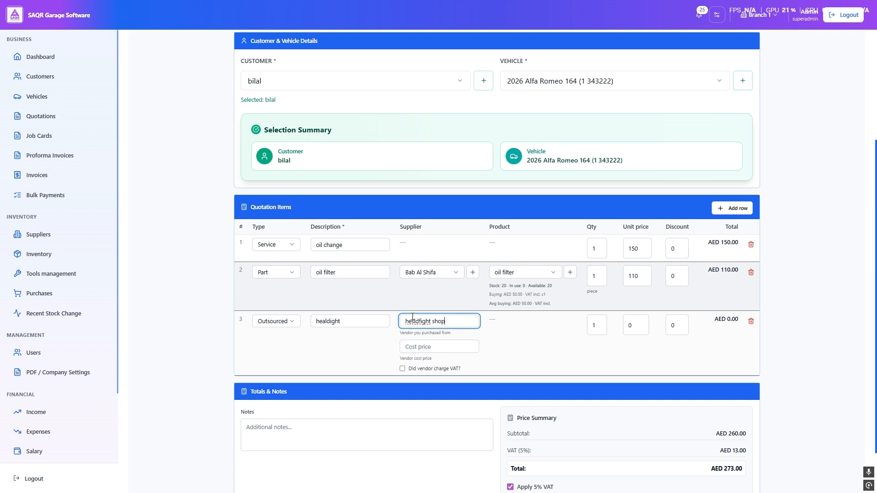
# Set the outsourced item's vendor cost price to 2500 and mark that the vendor charged VAT
pyautogui.click(469, 351)
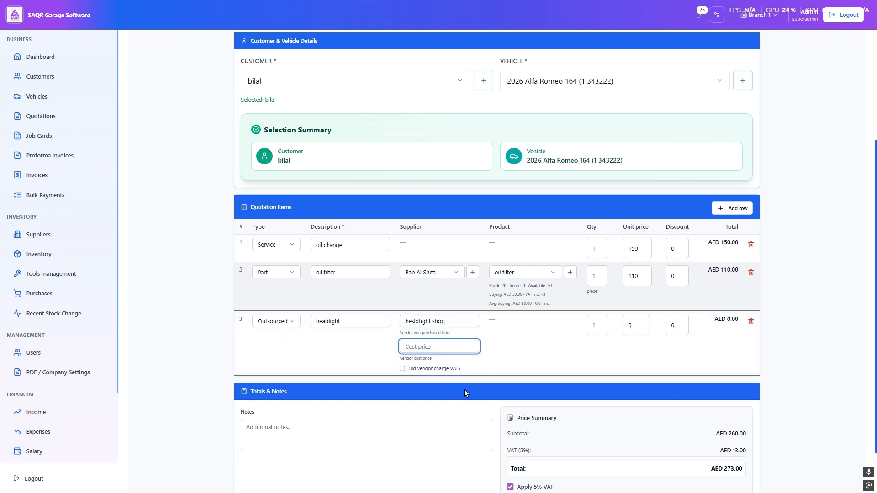
pyautogui.write('2500')
pyautogui.click(402, 369)
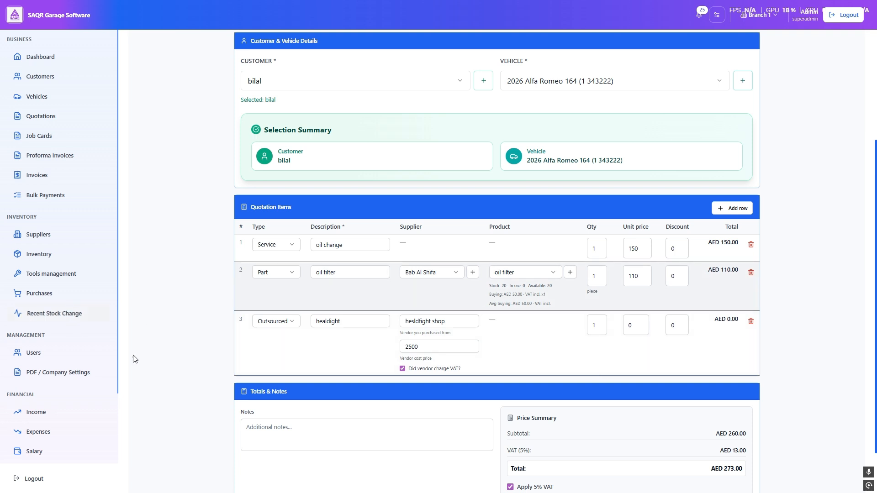
# Set the outsourced item's unit price to 3000
pyautogui.click(410, 342)
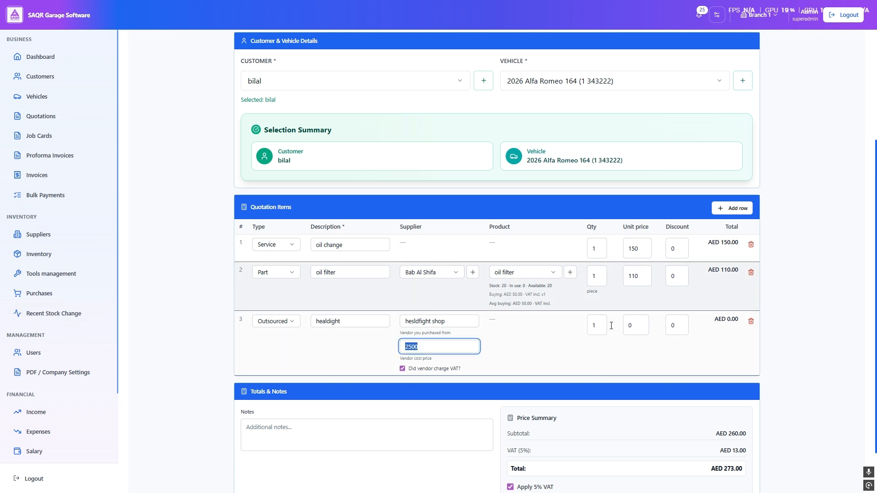
pyautogui.click(629, 321)
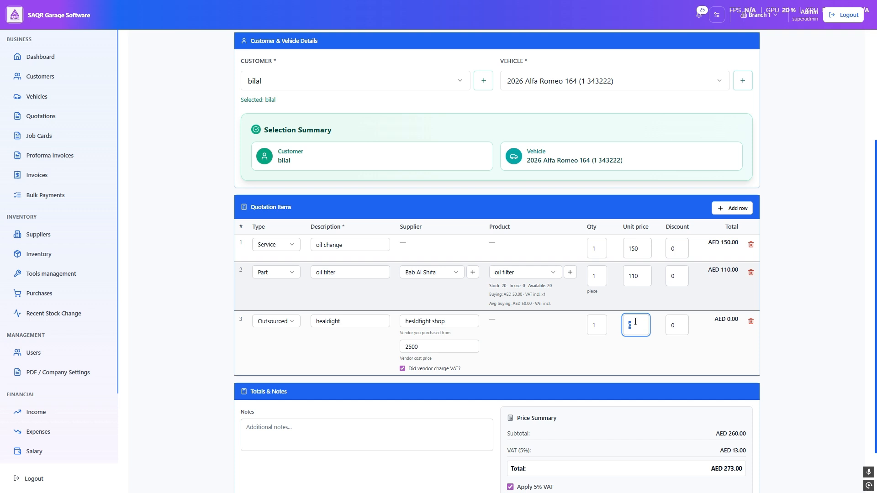
pyautogui.write('3000')
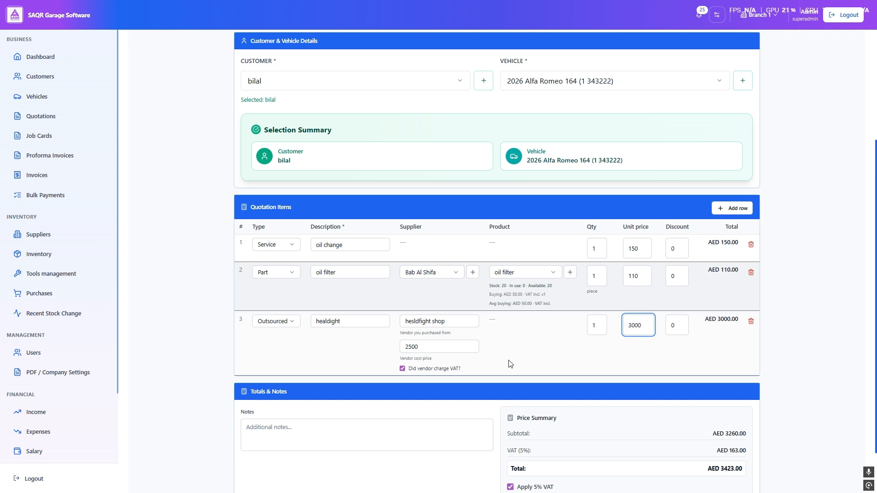
# Review the outsourced item's vendor, cost price and VAT details alongside its line total
pyautogui.moveTo(510, 364); pyautogui.dragTo(403, 319)
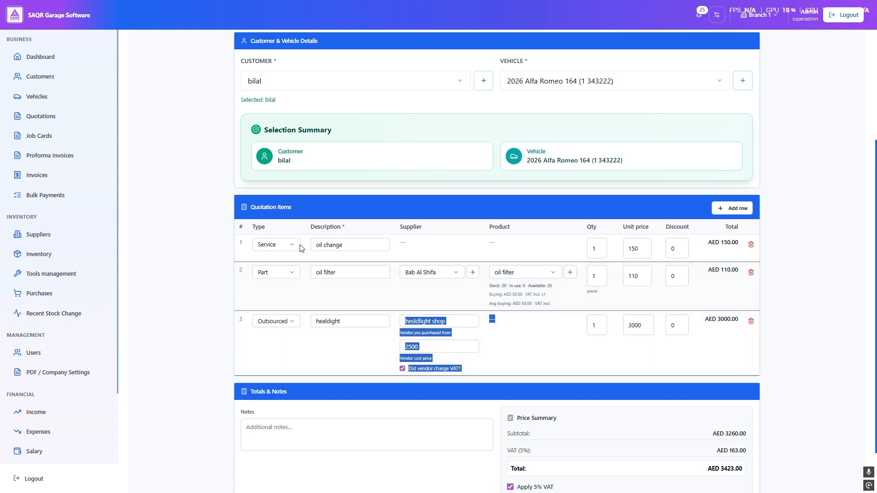
pyautogui.tripleClick(483, 372)
pyautogui.moveTo(483, 373); pyautogui.dragTo(403, 315)
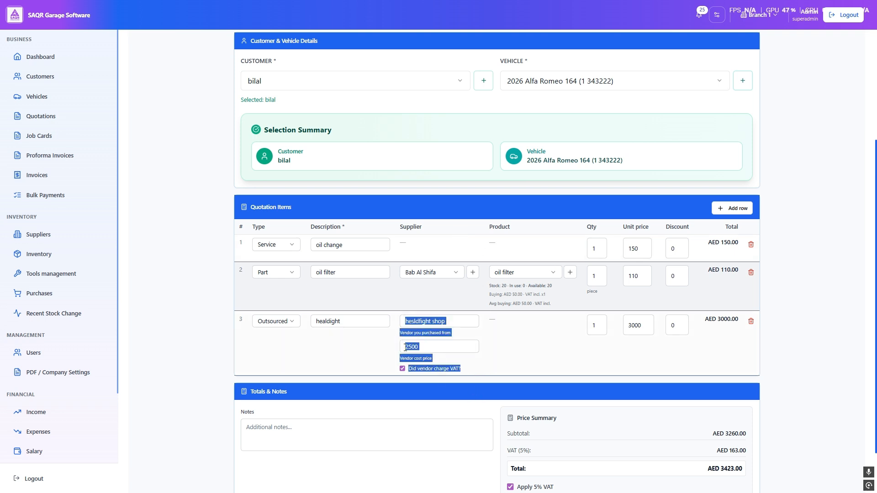
pyautogui.click(615, 332)
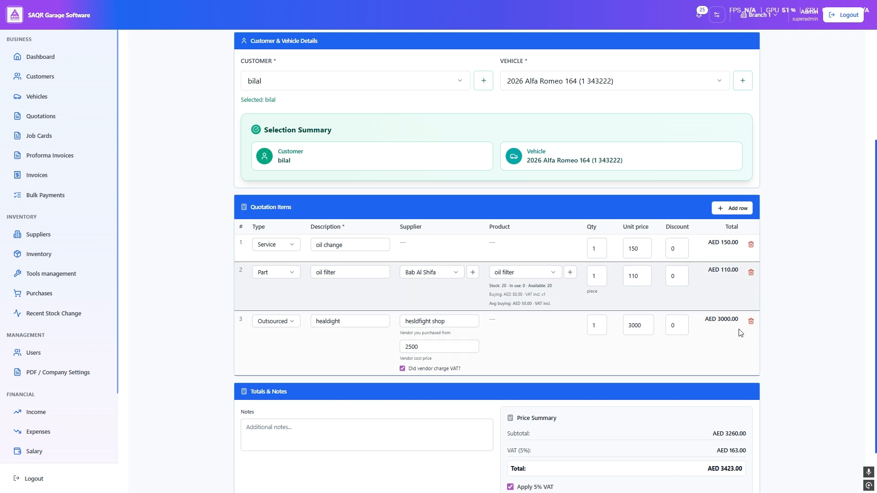
pyautogui.moveTo(731, 319); pyautogui.dragTo(720, 319)
# Add extra blank rows to the quotation items and remove them all again
pyautogui.scroll(-2, 415, 429)
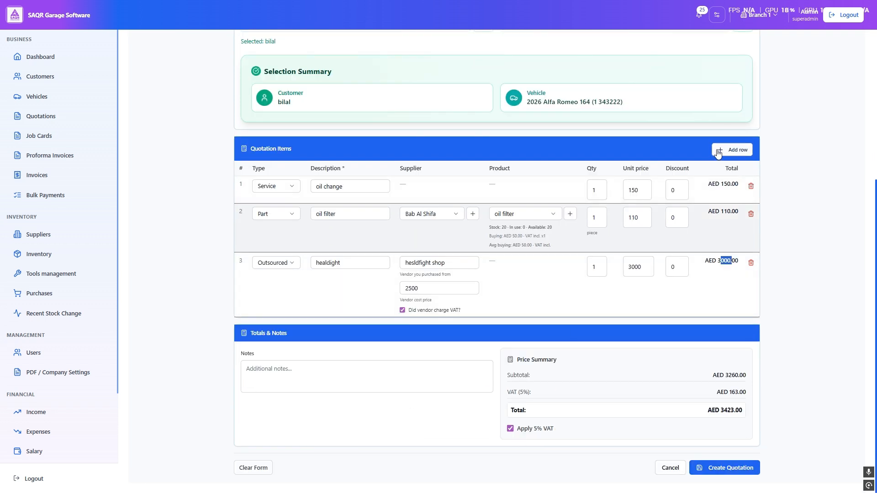
pyautogui.click(732, 149)
pyautogui.click(732, 150)
pyautogui.click(732, 149)
pyautogui.click(751, 383)
pyautogui.click(751, 355)
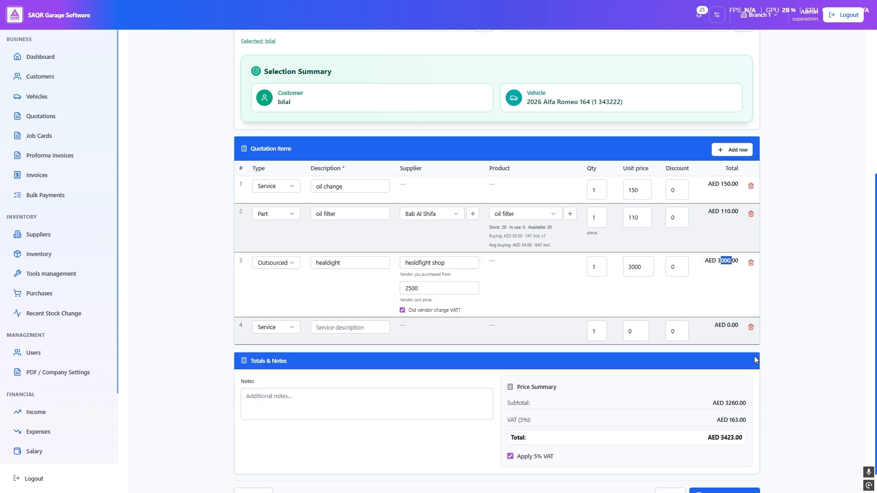
pyautogui.click(750, 327)
# Create the quotation and open its printable view from the quotations list
pyautogui.click(714, 466)
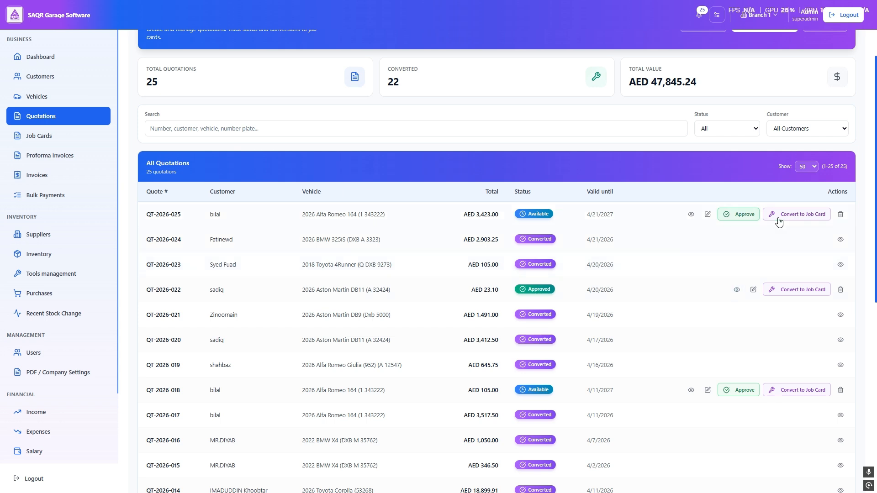
pyautogui.click(690, 215)
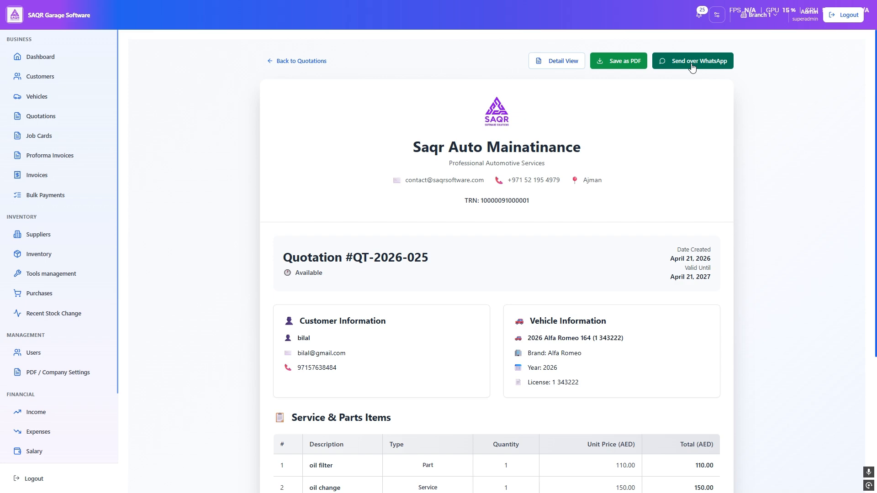
# Examine the quotation's outsourced line, customer information and vehicle information, and return to the quotations list
pyautogui.scroll(-4, 399, 297)
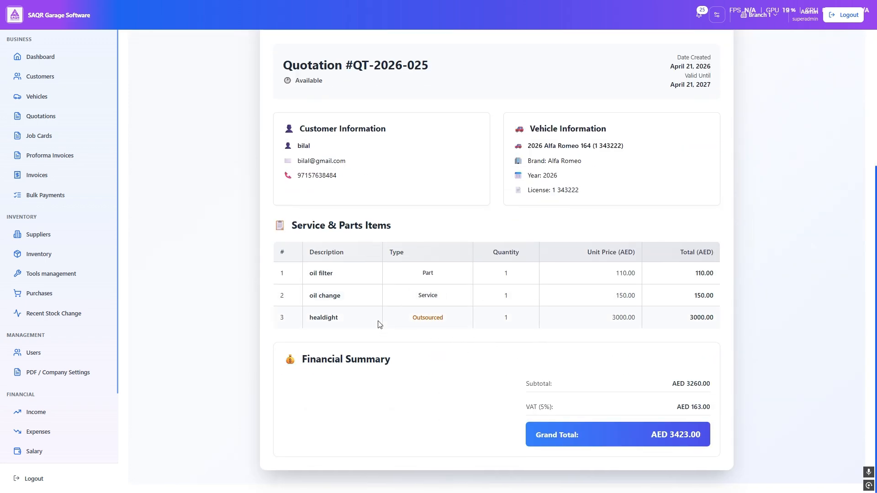
pyautogui.moveTo(309, 318)
pyautogui.mouseDown()
pyautogui.moveTo(478, 346)
pyautogui.moveTo(634, 315)
pyautogui.mouseUp()
pyautogui.scroll(4, 662, 403)
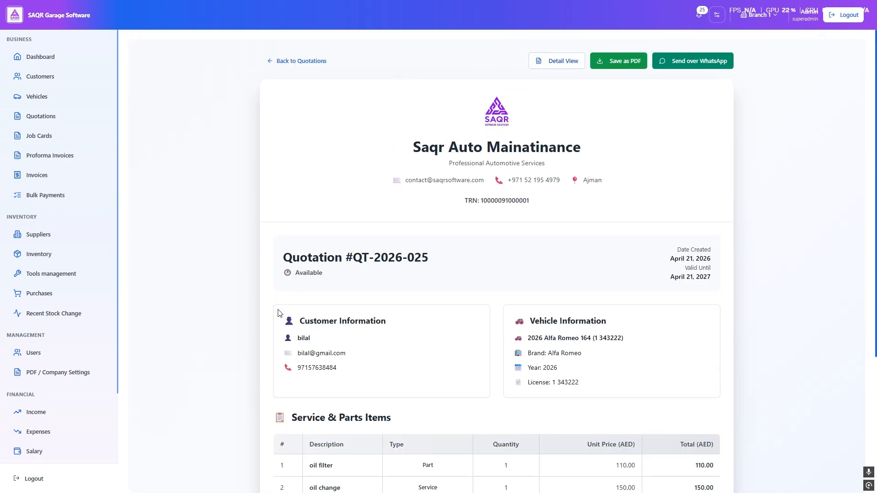
pyautogui.moveTo(279, 313); pyautogui.dragTo(345, 370)
pyautogui.moveTo(530, 323); pyautogui.dragTo(644, 408)
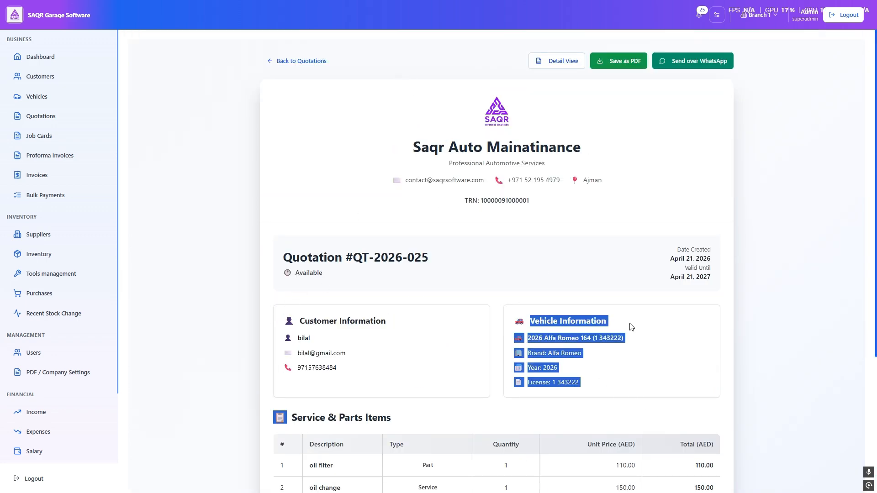
pyautogui.click(281, 60)
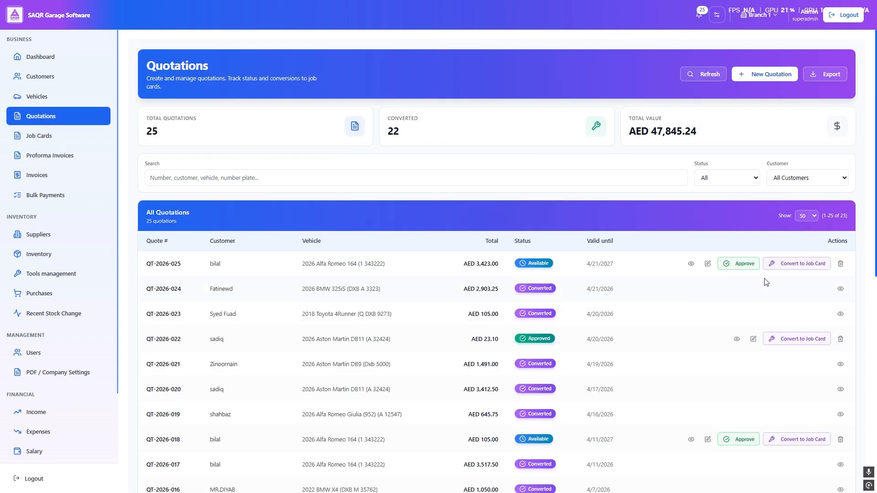
pyautogui.click(70, 138)
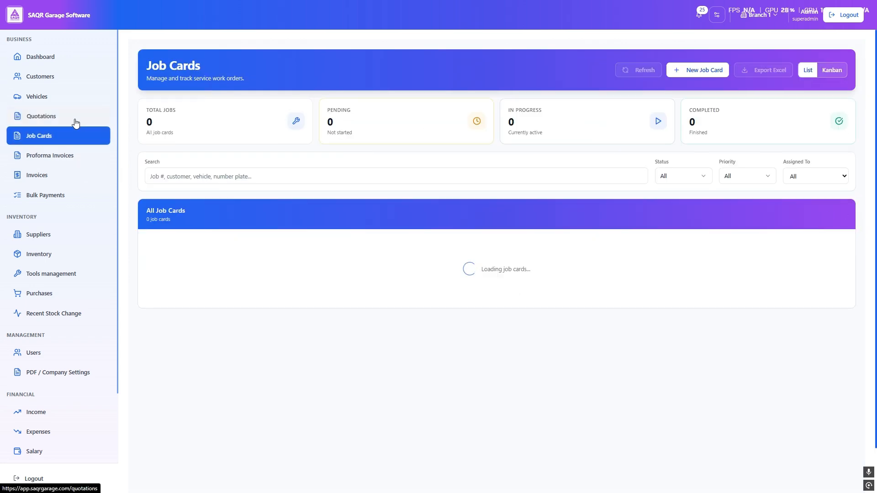
pyautogui.click(76, 123)
pyautogui.click(64, 121)
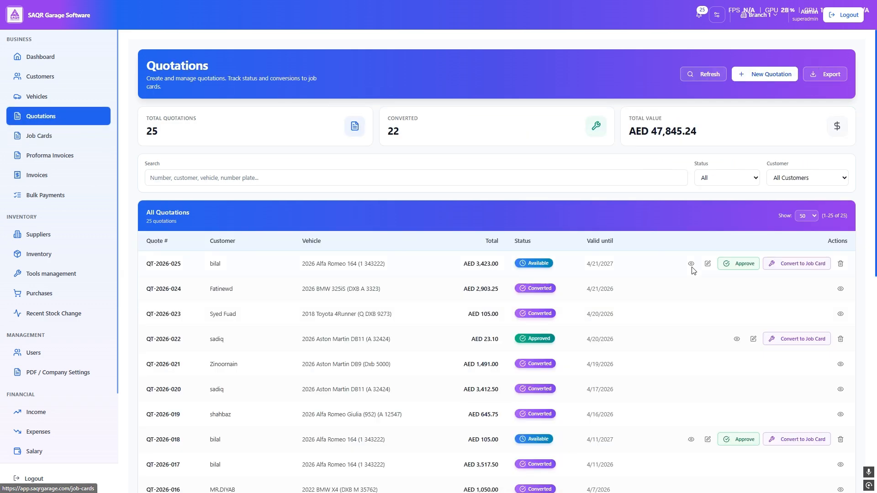
# Approve the new quotation and start its conversion to a job card, indicating that an advance was given
pyautogui.click(743, 265)
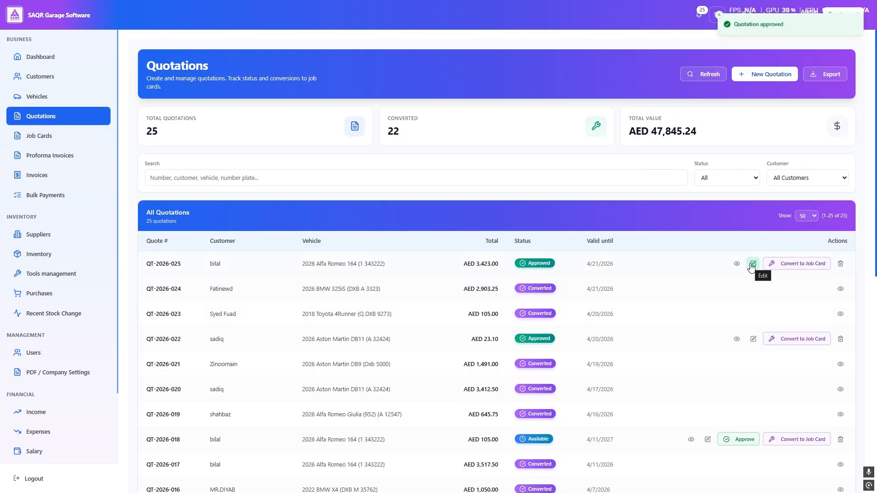
pyautogui.click(781, 269)
pyautogui.click(519, 273)
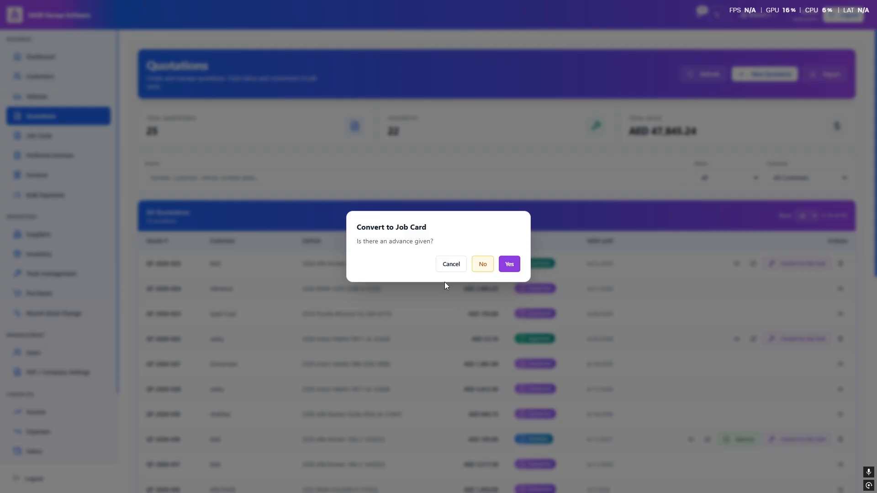
pyautogui.click(509, 264)
# Record an advance of 500 AED paid in Cash and convert the quotation using the automatic job card number
pyautogui.click(443, 256)
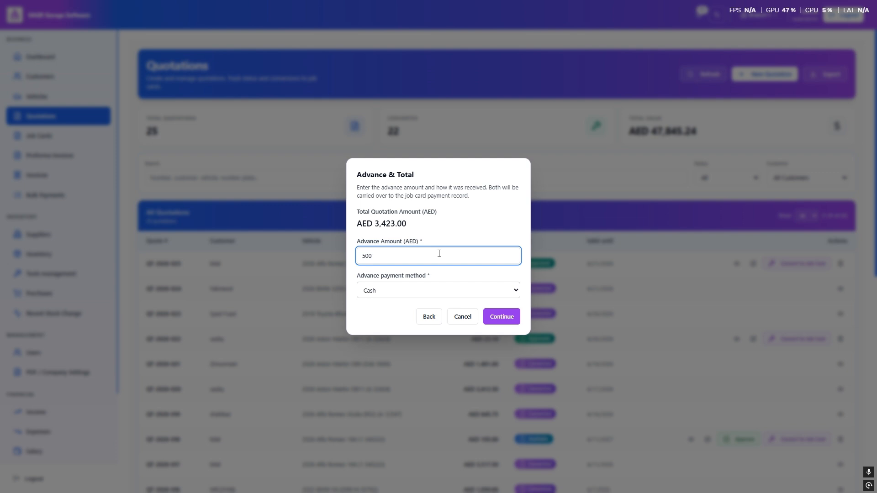
pyautogui.click(469, 291)
pyautogui.click(480, 303)
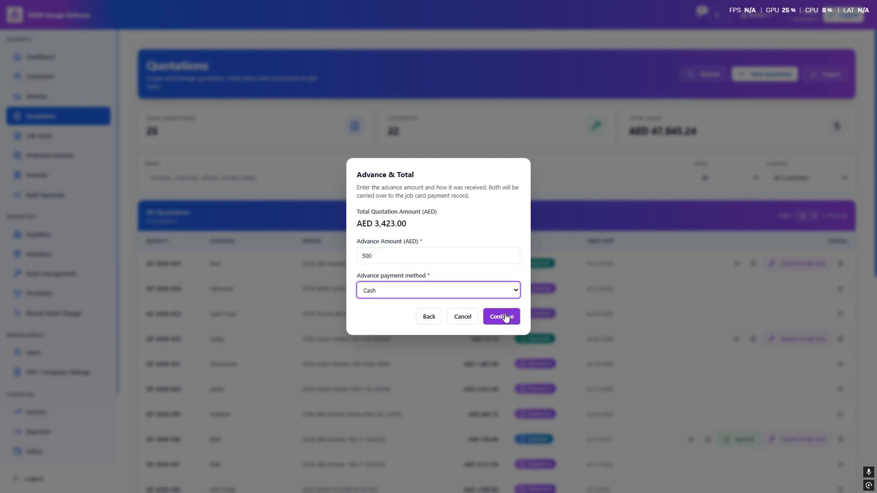
pyautogui.click(501, 317)
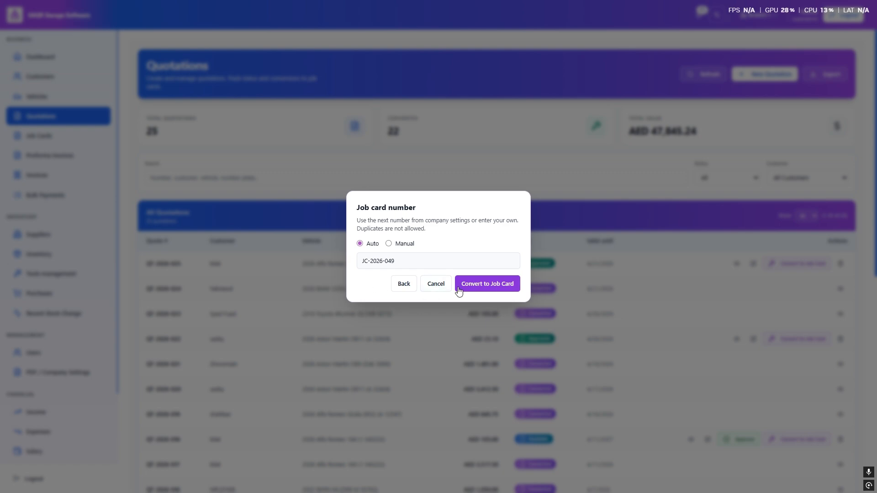
pyautogui.click(475, 285)
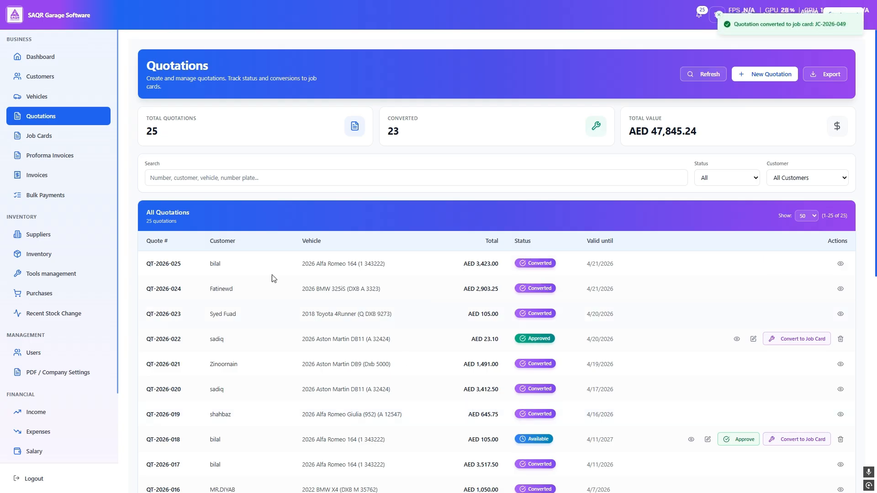
# Examine the new job card's row in the job cards list, including its vehicle, license, amount and advance
pyautogui.click(94, 137)
pyautogui.moveTo(144, 277); pyautogui.dragTo(835, 283)
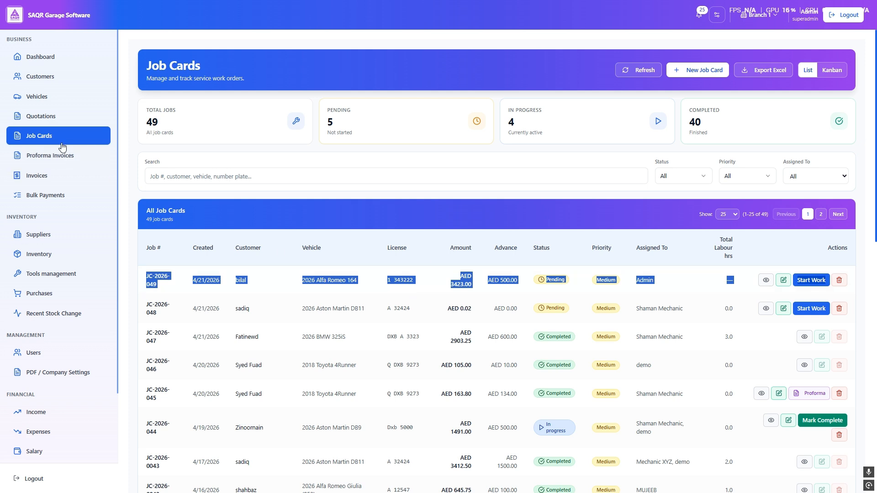
pyautogui.click(261, 304)
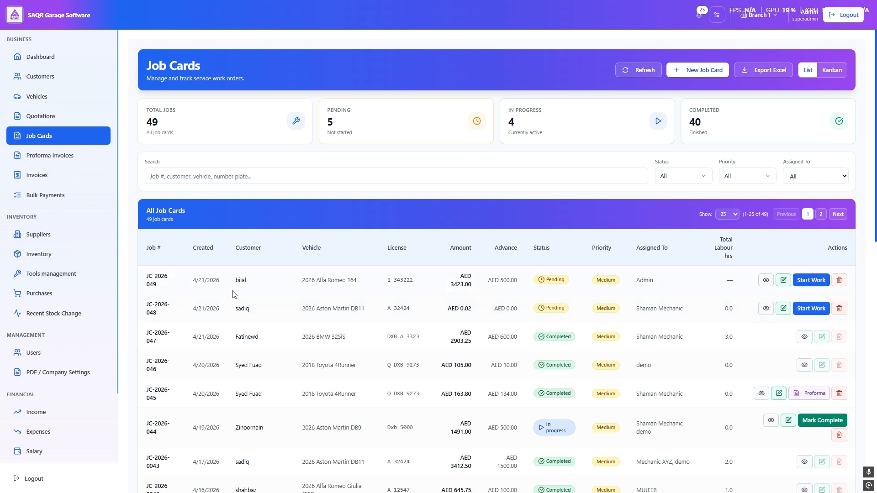
pyautogui.moveTo(152, 278); pyautogui.dragTo(458, 290)
pyautogui.doubleClick(500, 280)
pyautogui.doubleClick(460, 284)
pyautogui.click(367, 277)
pyautogui.moveTo(400, 279); pyautogui.dragTo(414, 280)
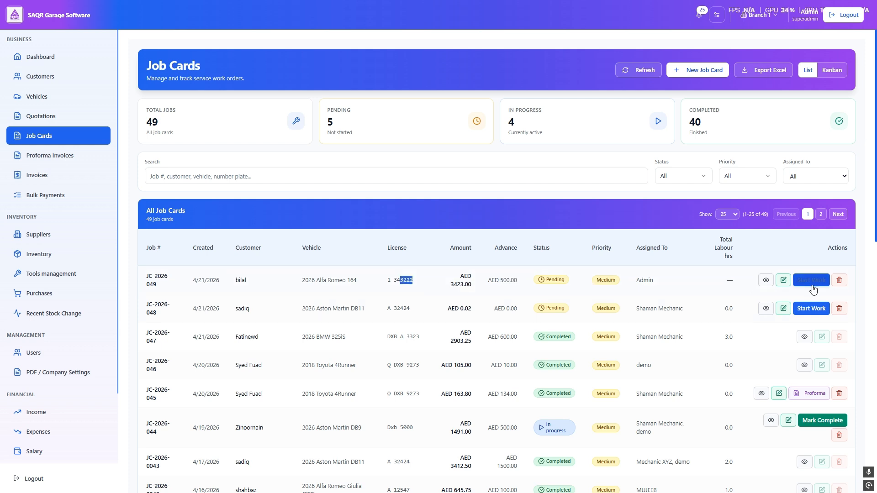
# View the new job card's service and parts items and financial summary, and return to the job cards list
pyautogui.click(761, 280)
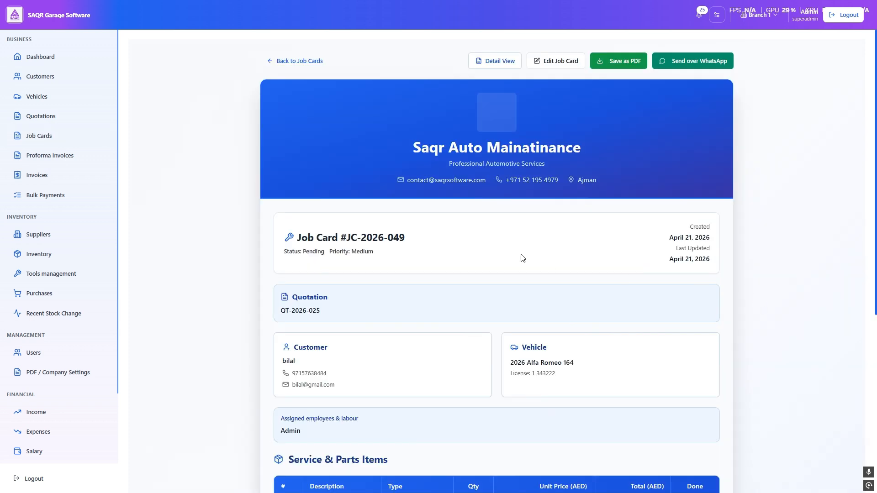
pyautogui.scroll(-6, 502, 274)
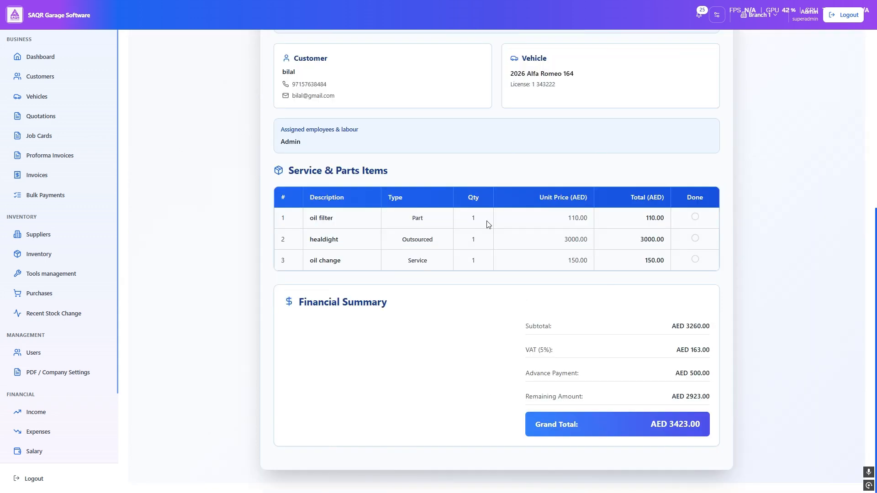
pyautogui.scroll(6, 361, 85)
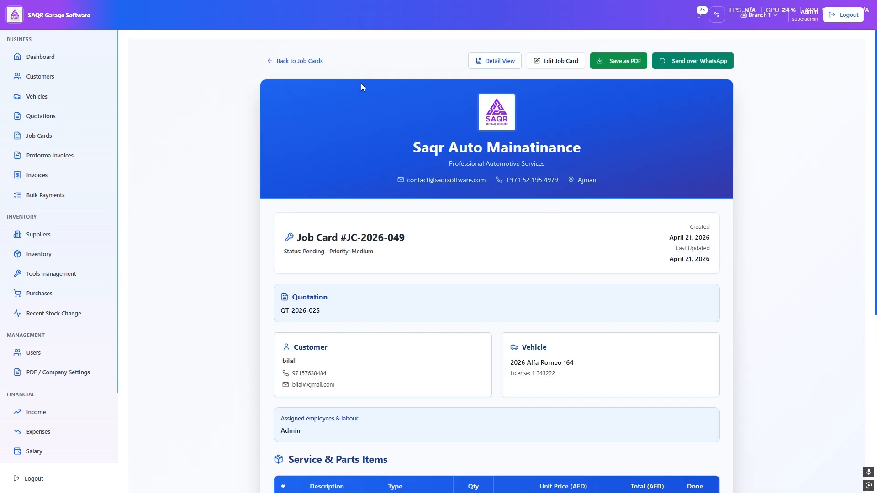
pyautogui.click(311, 60)
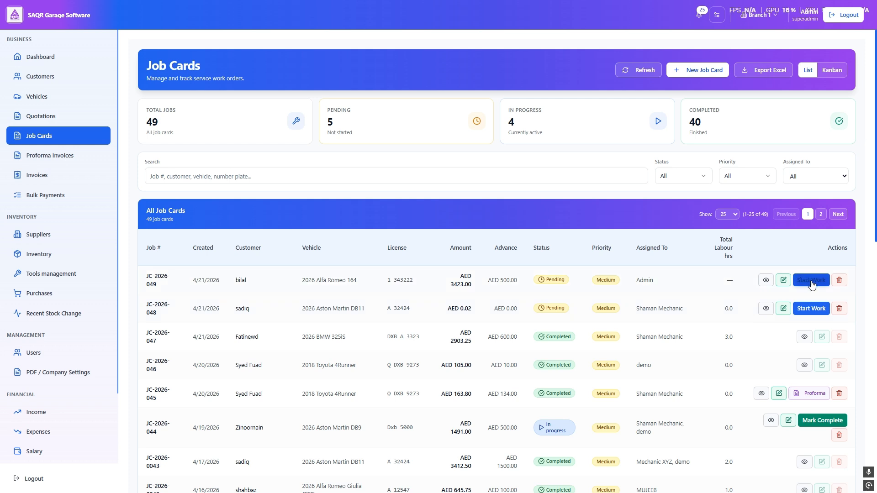
# Start work on the new job card and open it for editing
pyautogui.click(811, 282)
pyautogui.click(506, 269)
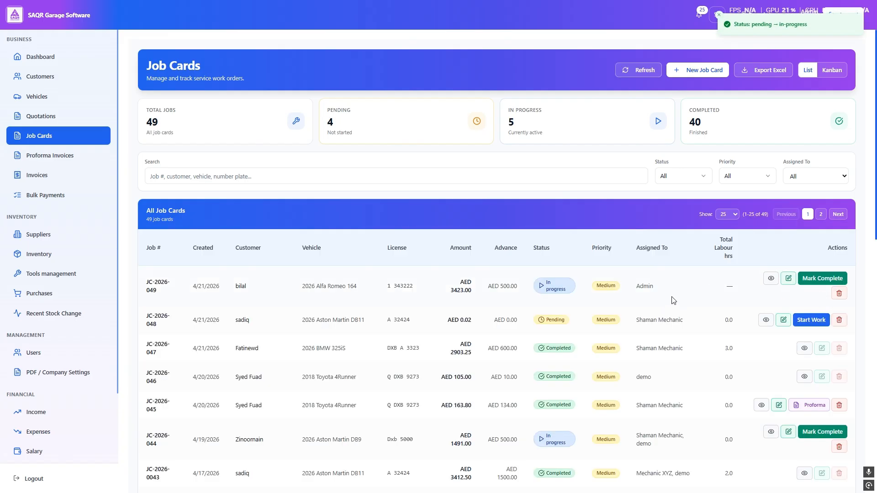
pyautogui.click(788, 279)
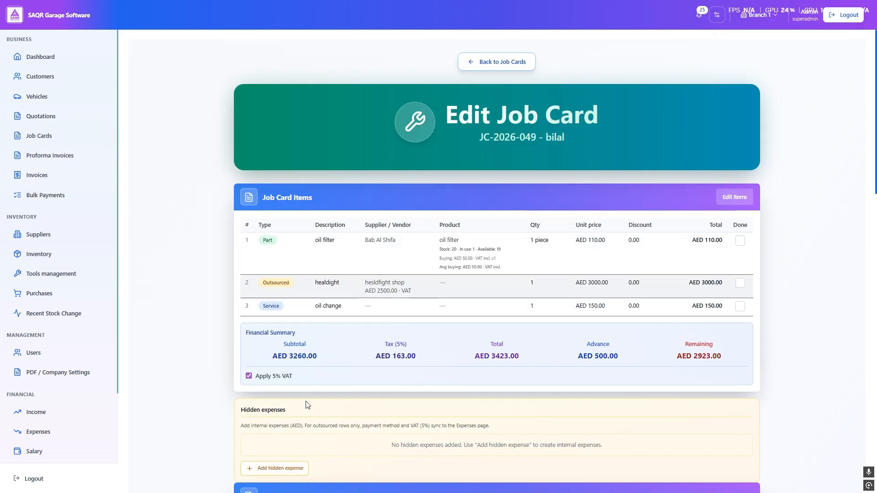
# Review the job card's part, outsourced and service items and open the item rows for editing
pyautogui.scroll(-10, 360, 402)
pyautogui.scroll(10, 399, 344)
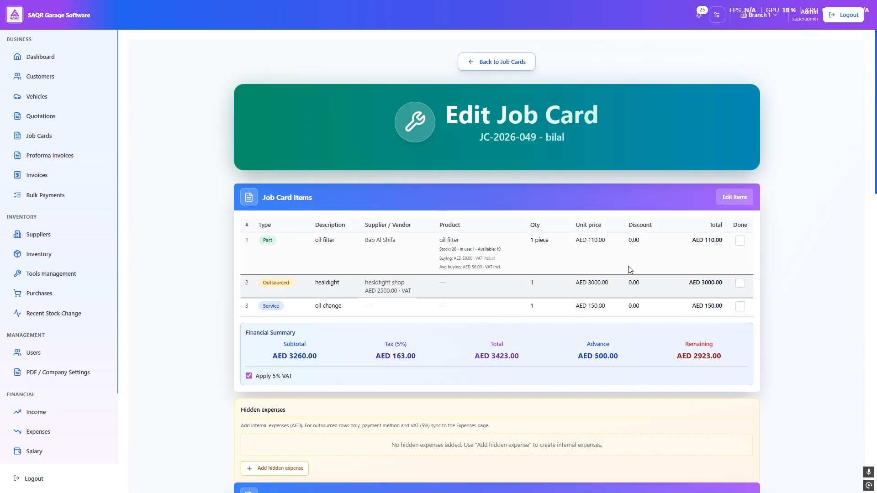
pyautogui.moveTo(264, 240); pyautogui.dragTo(726, 299)
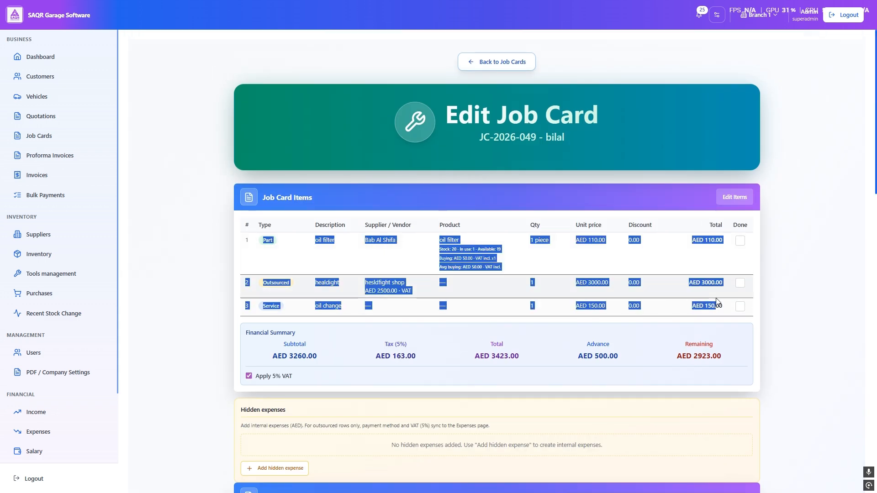
pyautogui.click(313, 244)
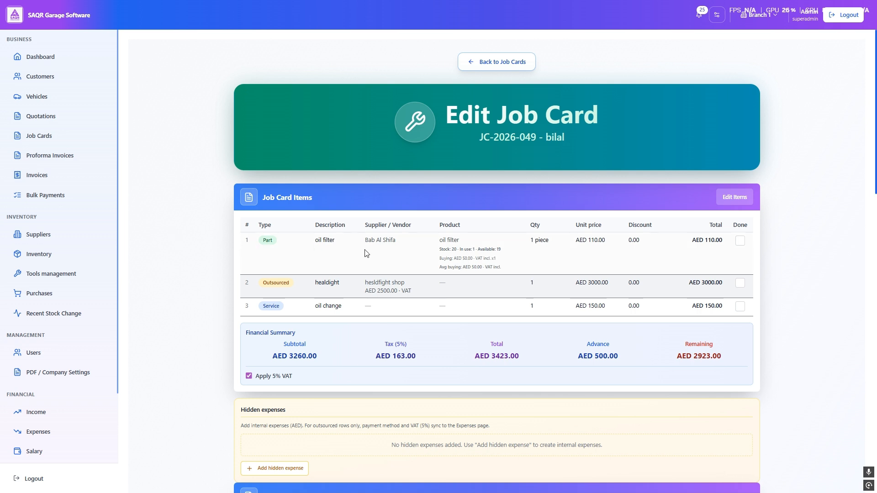
pyautogui.click(735, 196)
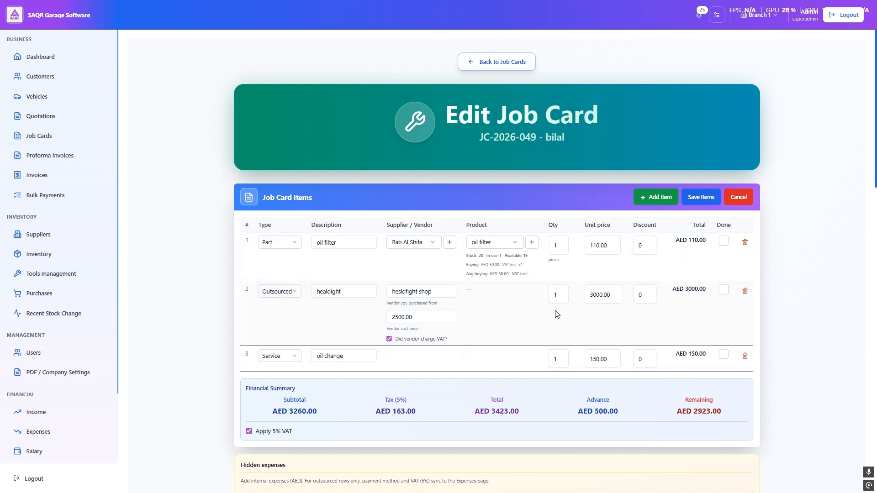
# Mark the oil filter, healdight and oil change items as done and save the job card items
pyautogui.click(724, 241)
pyautogui.click(723, 291)
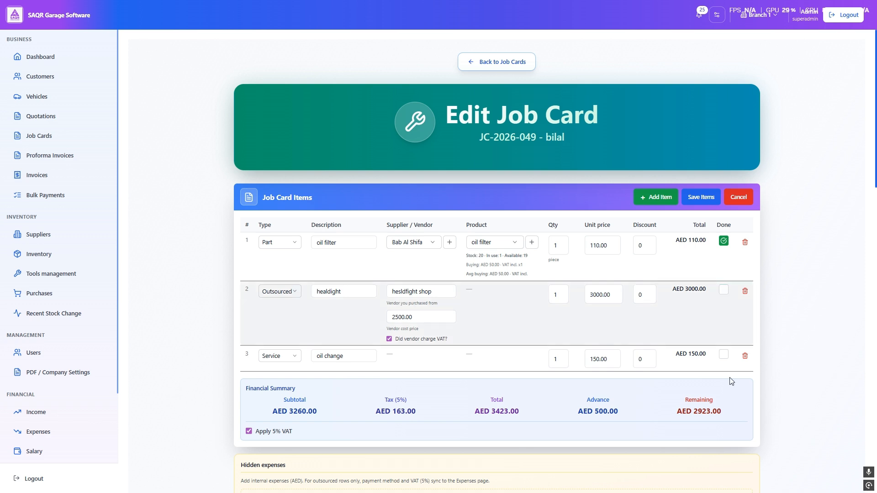
pyautogui.click(723, 355)
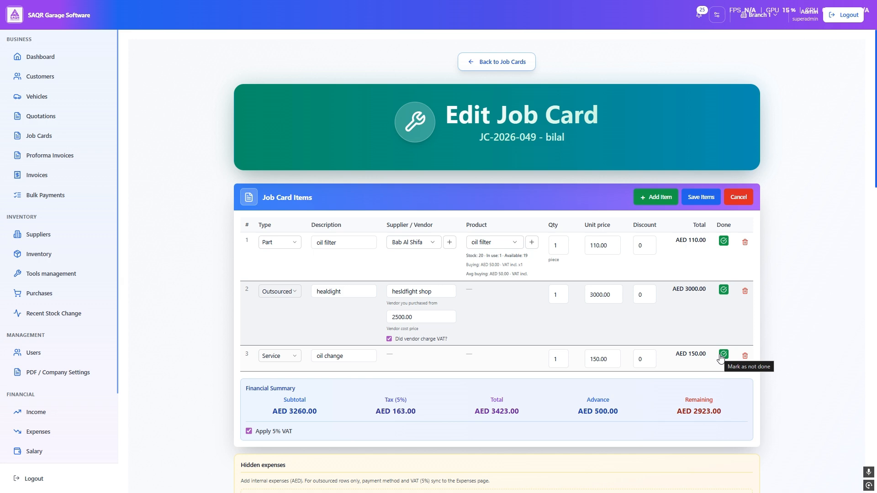
pyautogui.click(700, 197)
pyautogui.click(507, 261)
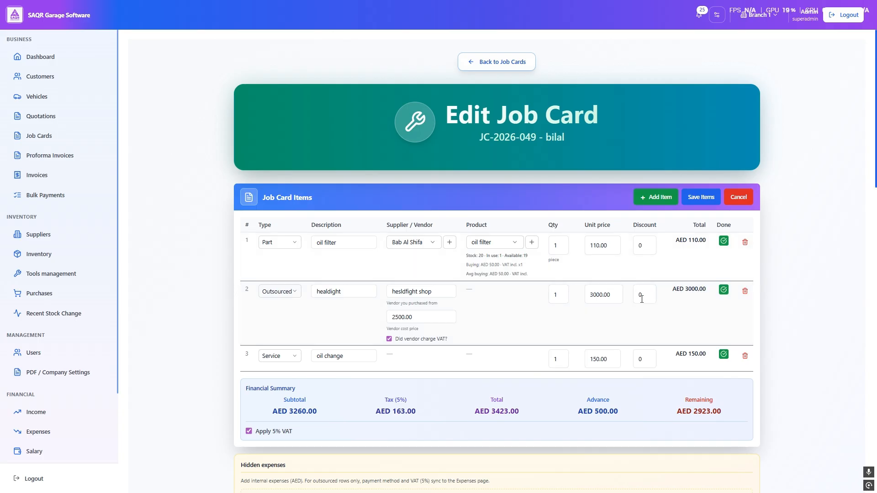
# Add a hidden Service expense described as "recovery from ajman to dubai" with quantity 1 and a cost of 150
pyautogui.scroll(-3, 775, 335)
pyautogui.scroll(-3, 554, 299)
pyautogui.scroll(3, 554, 300)
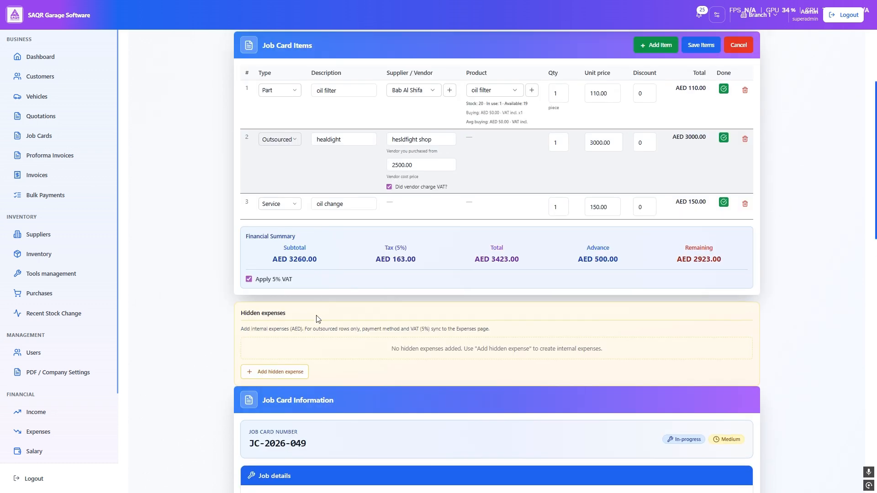
pyautogui.click(286, 372)
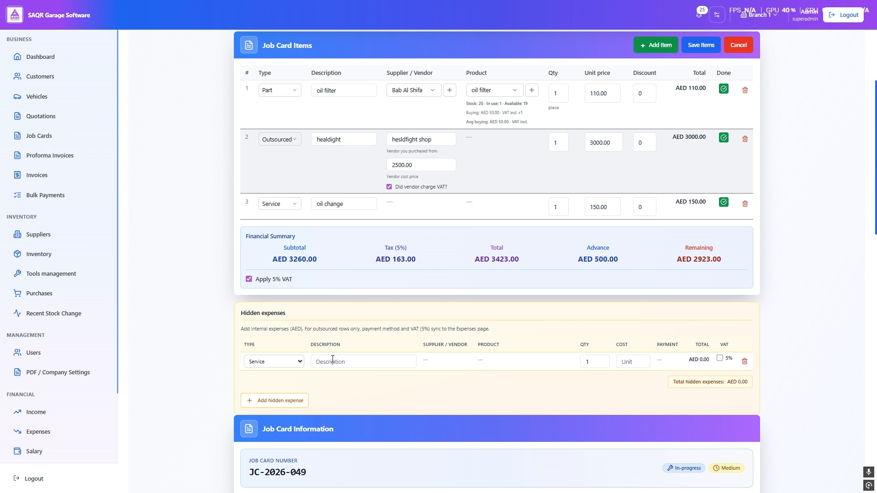
pyautogui.click(409, 362)
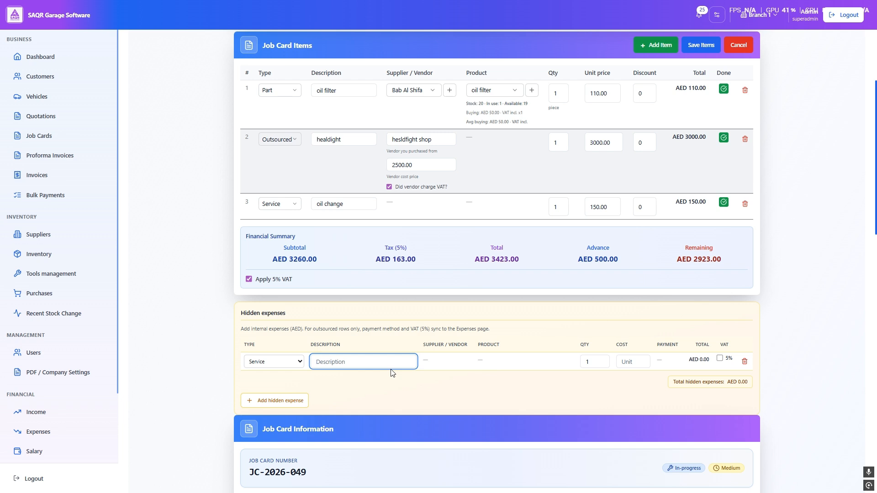
pyautogui.write('recobe')
pyautogui.write('very')
pyautogui.click(617, 362)
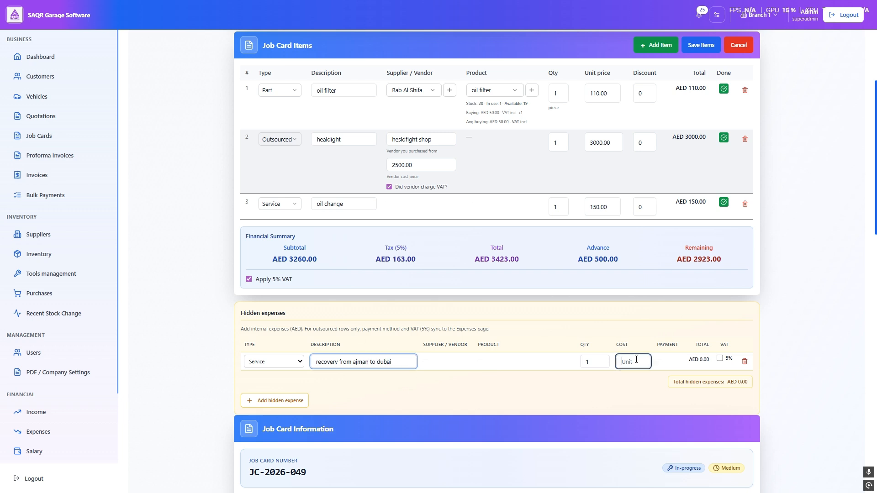
pyautogui.write('150')
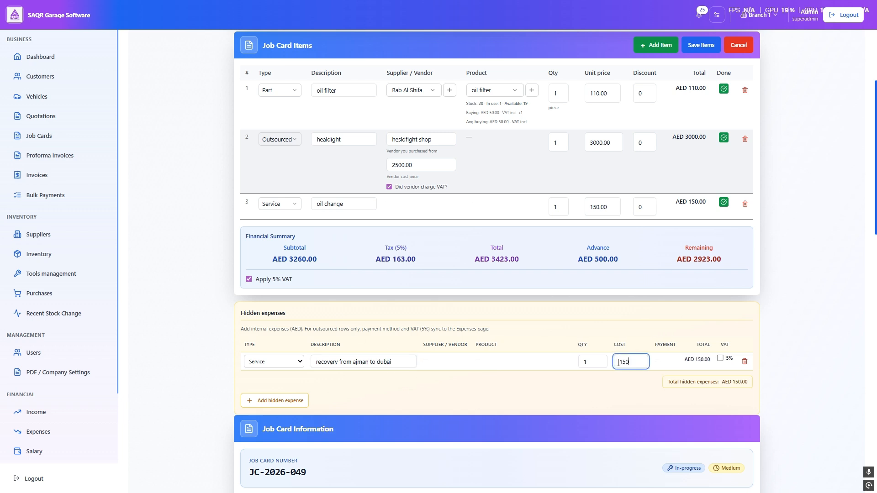
pyautogui.click(511, 391)
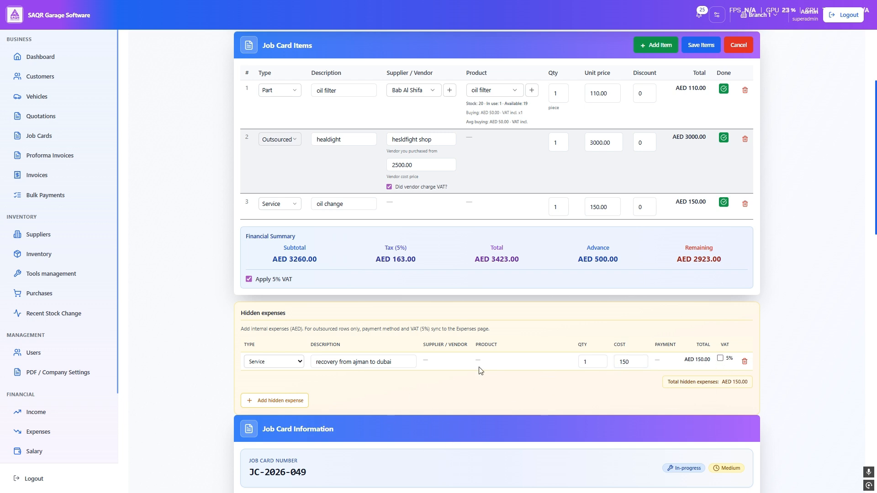
pyautogui.click(281, 402)
pyautogui.click(285, 382)
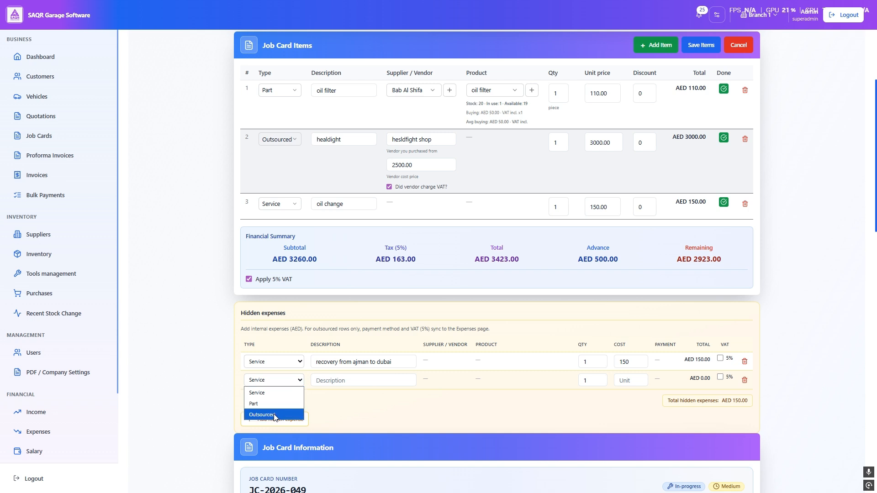
pyautogui.click(275, 404)
pyautogui.click(439, 385)
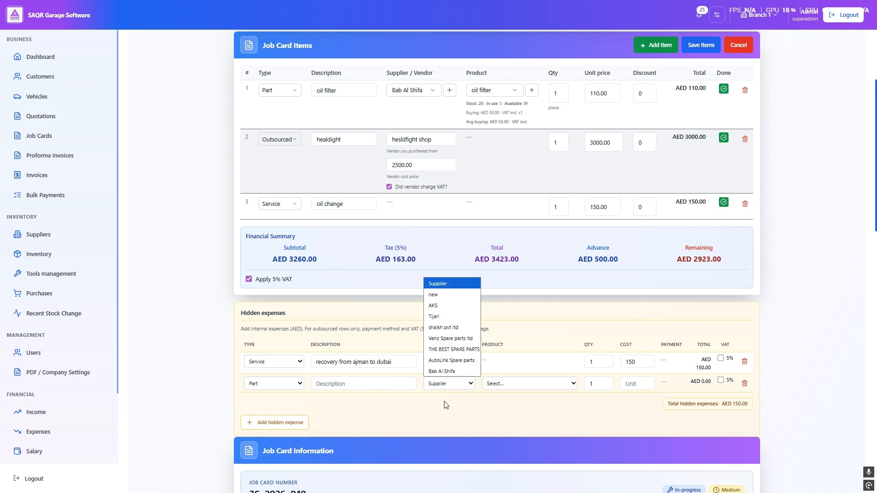
pyautogui.click(744, 383)
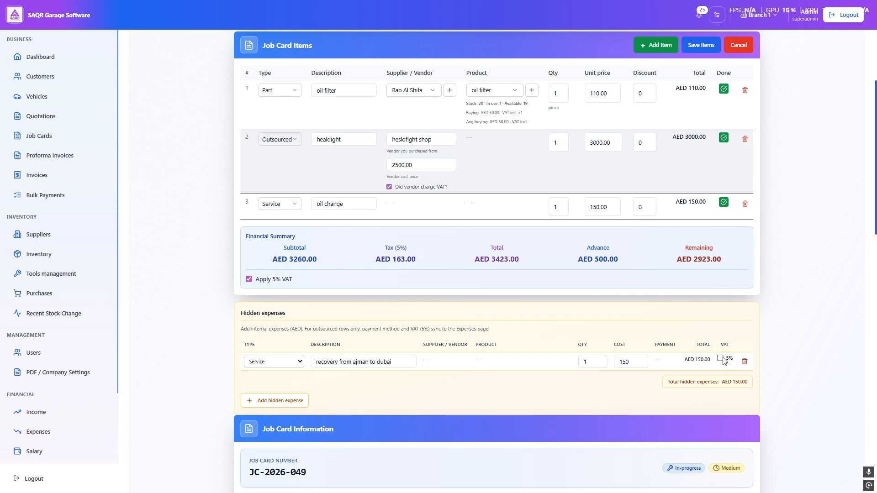
# Record an additional cash advance payment of AED 200 on the job card
pyautogui.scroll(-6, 352, 313)
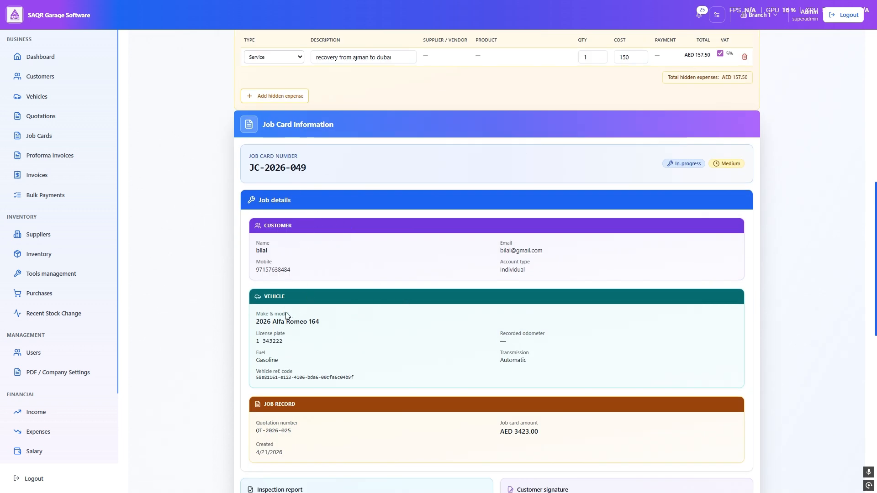
pyautogui.scroll(-4, 489, 382)
pyautogui.scroll(1, 390, 305)
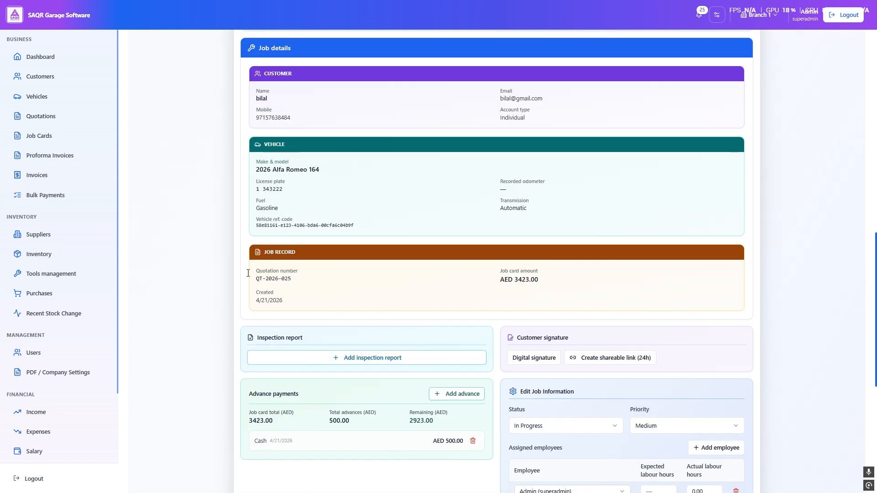
pyautogui.scroll(-3, 550, 330)
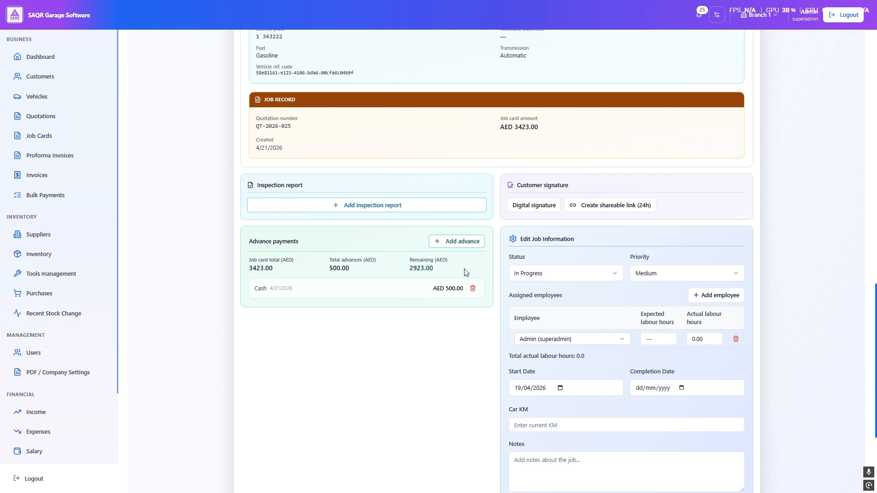
pyautogui.moveTo(265, 289); pyautogui.dragTo(479, 296)
pyautogui.click(457, 305)
pyautogui.click(470, 247)
pyautogui.click(319, 356)
pyautogui.write('2')
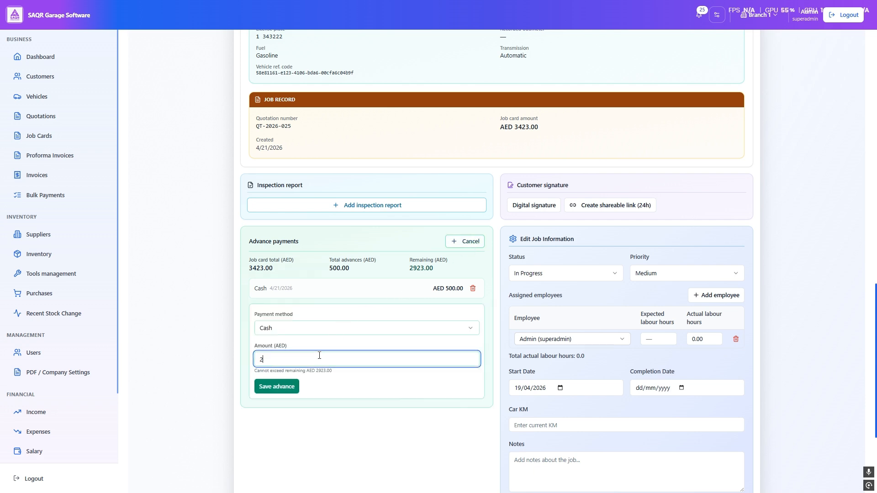
pyautogui.write('00')
pyautogui.click(281, 389)
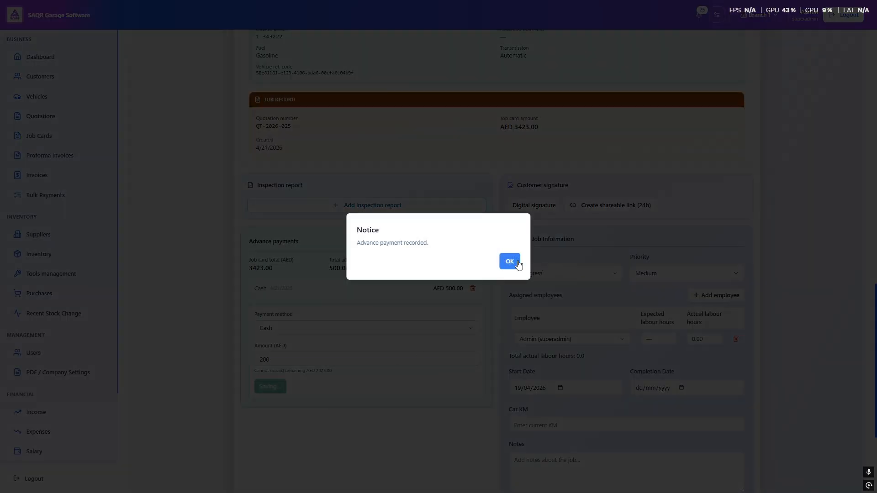
pyautogui.click(517, 262)
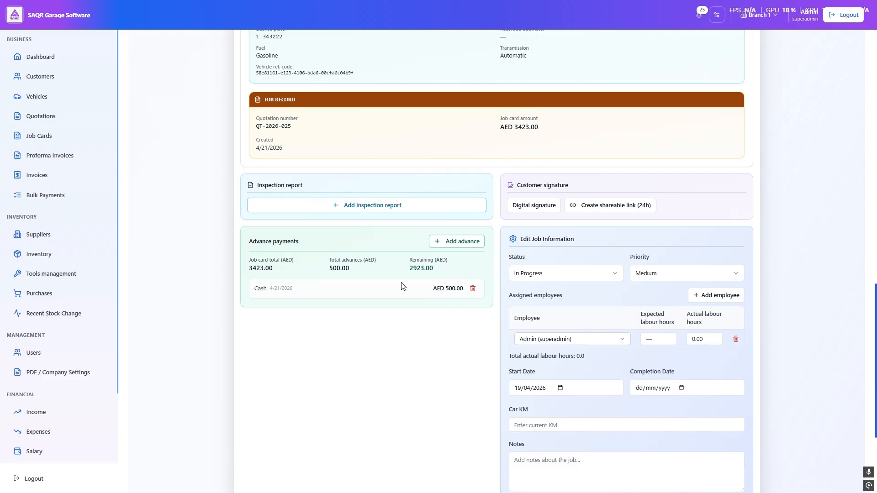
# Check the listed advance payments, the total advances and the remaining amount
pyautogui.moveTo(251, 286); pyautogui.dragTo(474, 312)
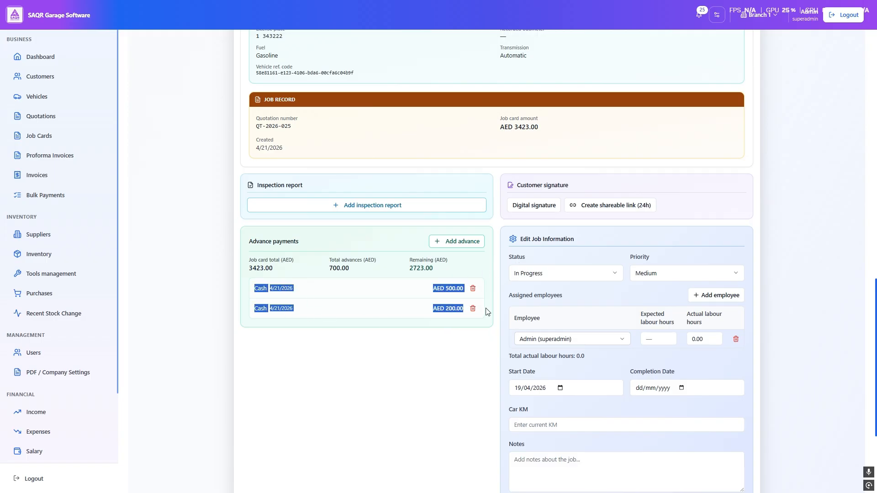
pyautogui.click(337, 284)
pyautogui.moveTo(331, 259); pyautogui.dragTo(360, 273)
pyautogui.moveTo(409, 259); pyautogui.dragTo(487, 274)
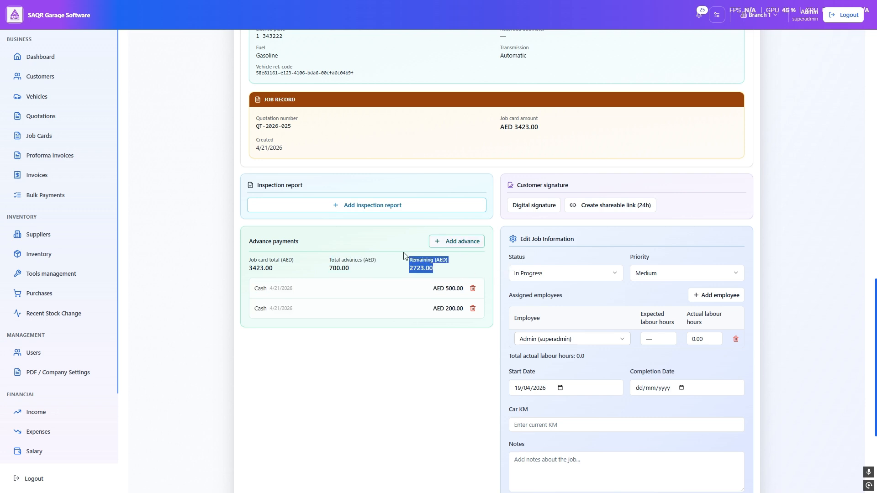
pyautogui.click(343, 251)
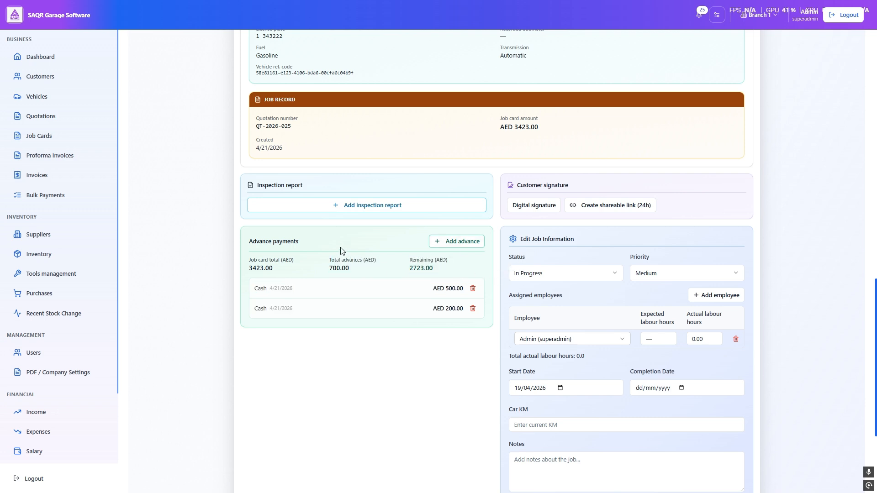
# Open a new inspection report and examine its mileage, inspector, mechanical checklist and remarks fields
pyautogui.click(353, 209)
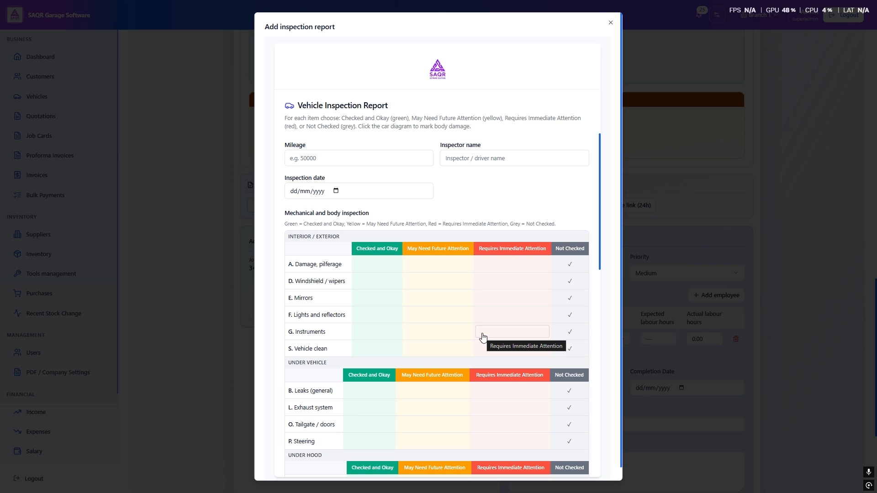
pyautogui.click(427, 152)
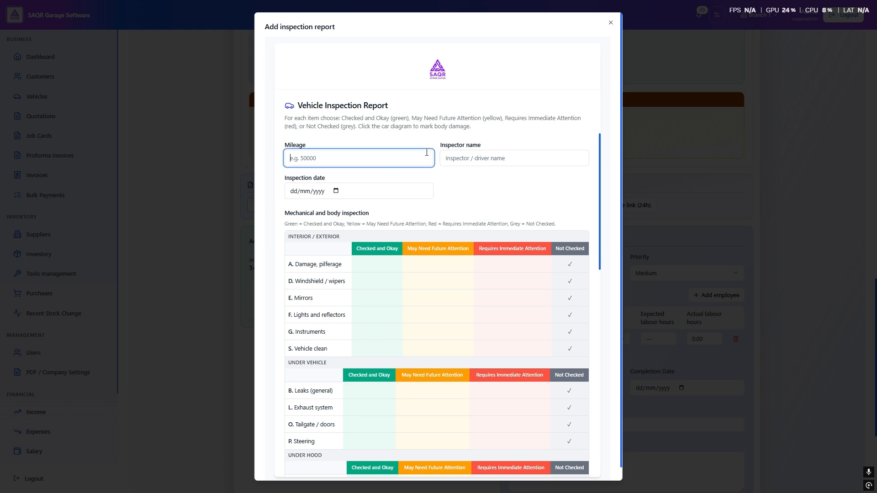
pyautogui.click(502, 155)
pyautogui.click(380, 158)
pyautogui.click(467, 159)
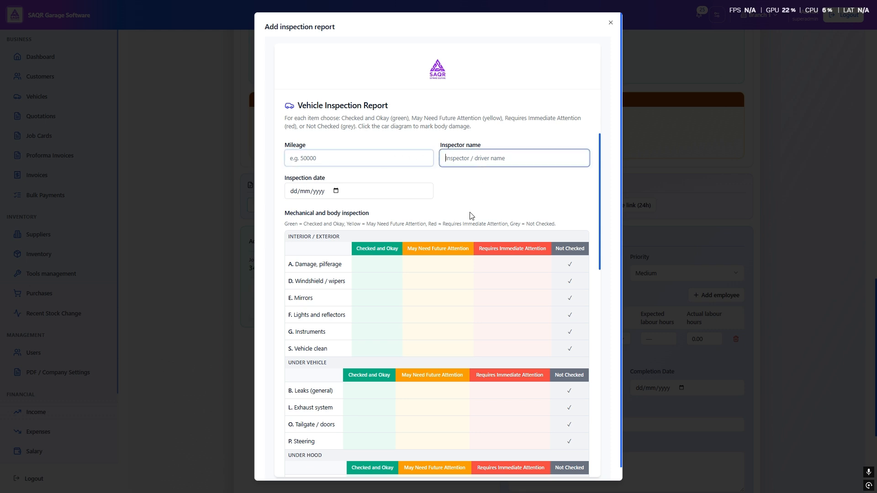
pyautogui.scroll(-3, 414, 276)
pyautogui.scroll(4, 391, 278)
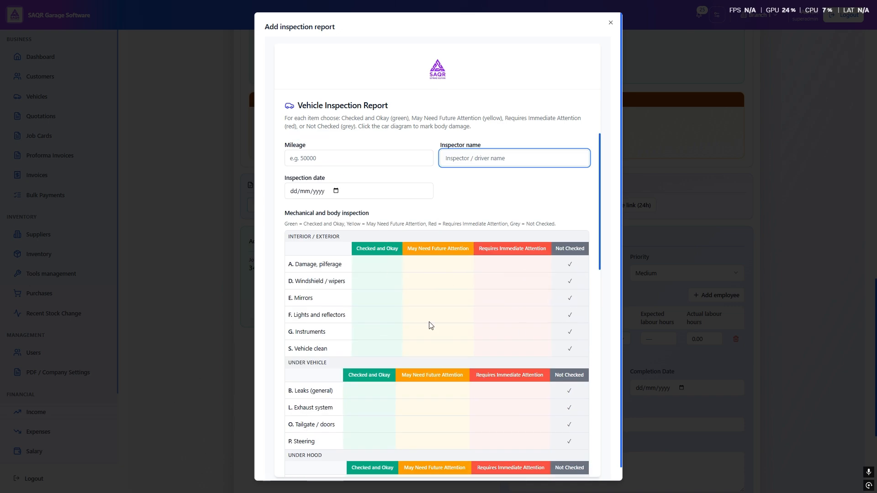
pyautogui.scroll(-6, 429, 325)
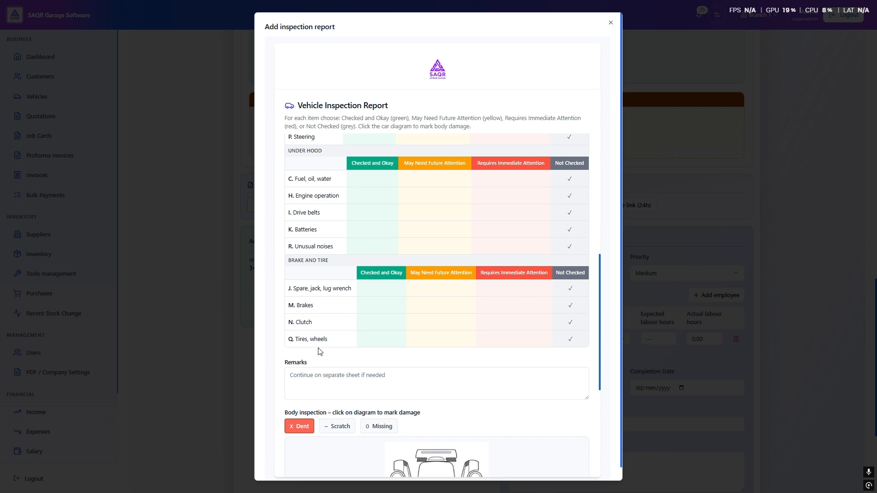
pyautogui.scroll(-5, 338, 319)
pyautogui.click(341, 168)
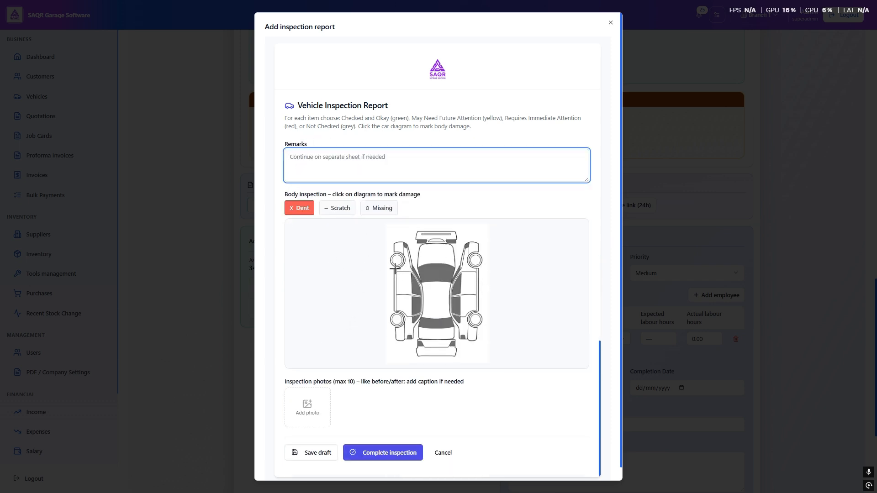
# Mark a dent on the car diagram's left side, a scratch at the front and a missing part at the rear, and complete the inspection
pyautogui.click(399, 287)
pyautogui.click(344, 208)
pyautogui.click(451, 246)
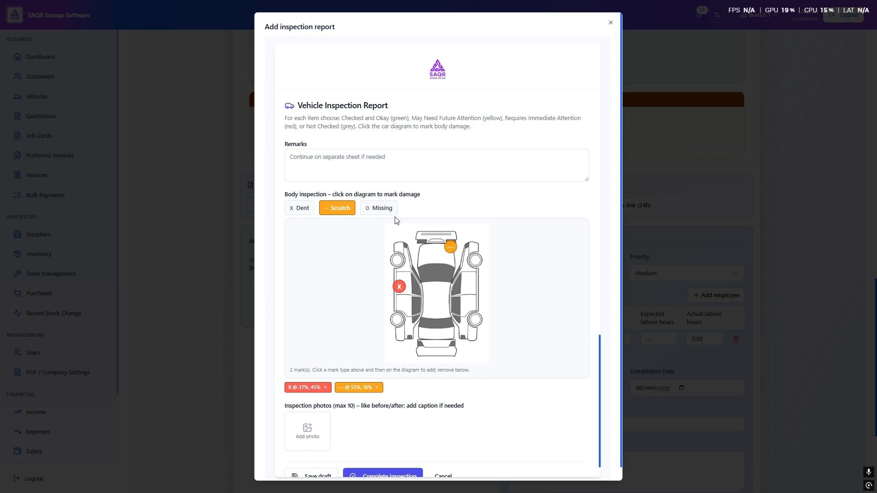
pyautogui.click(383, 208)
pyautogui.click(452, 343)
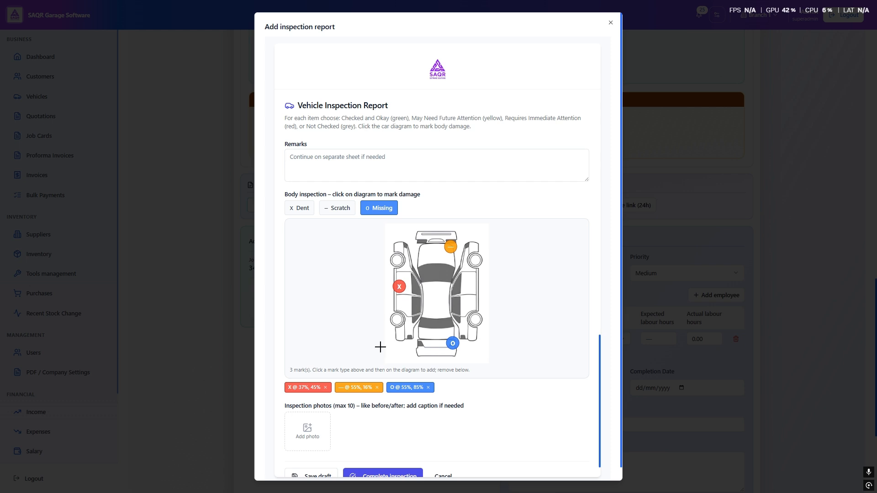
pyautogui.scroll(-1, 313, 431)
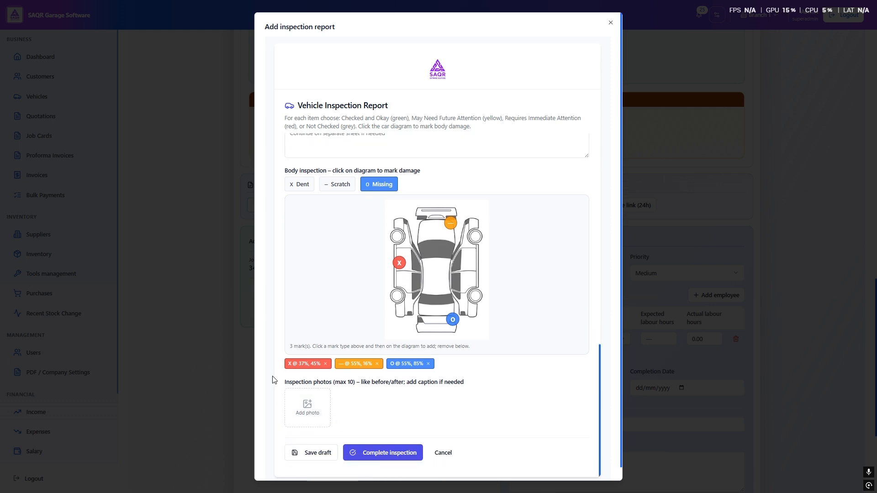
pyautogui.click(367, 451)
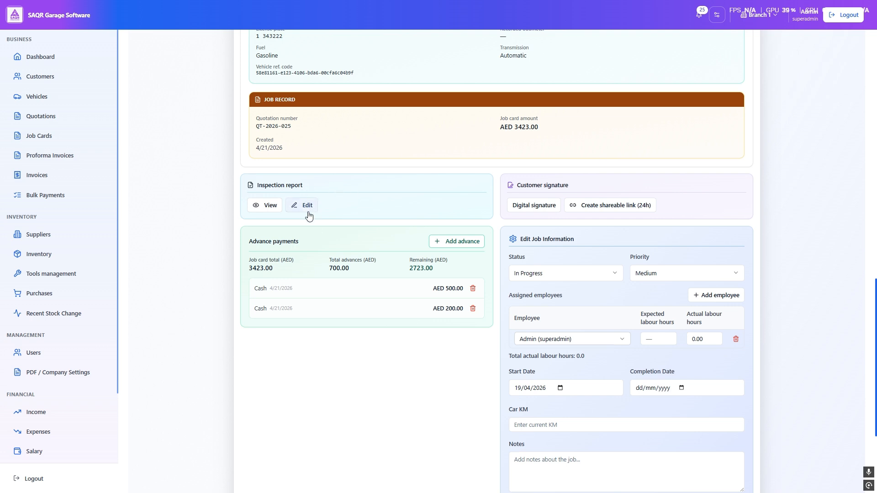
# View the completed inspection report's vehicle details, checklist and body damage marks, and close it
pyautogui.click(267, 206)
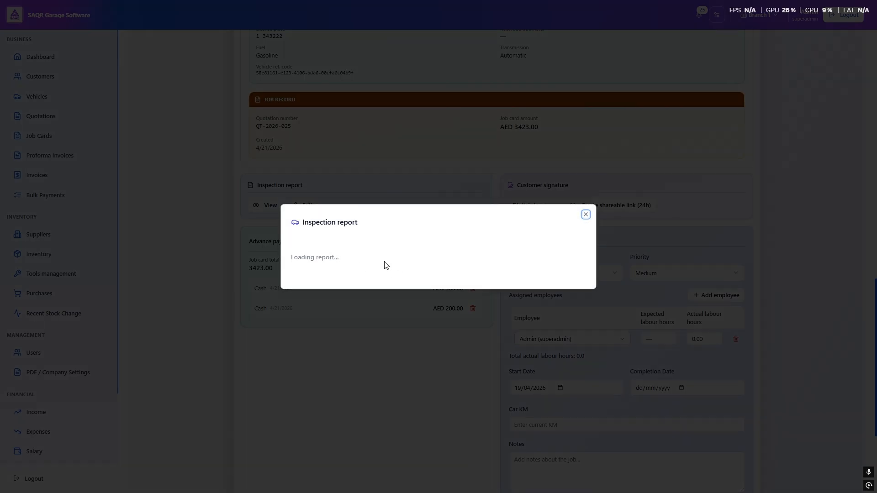
pyautogui.scroll(-10, 439, 269)
pyautogui.scroll(-1, 418, 316)
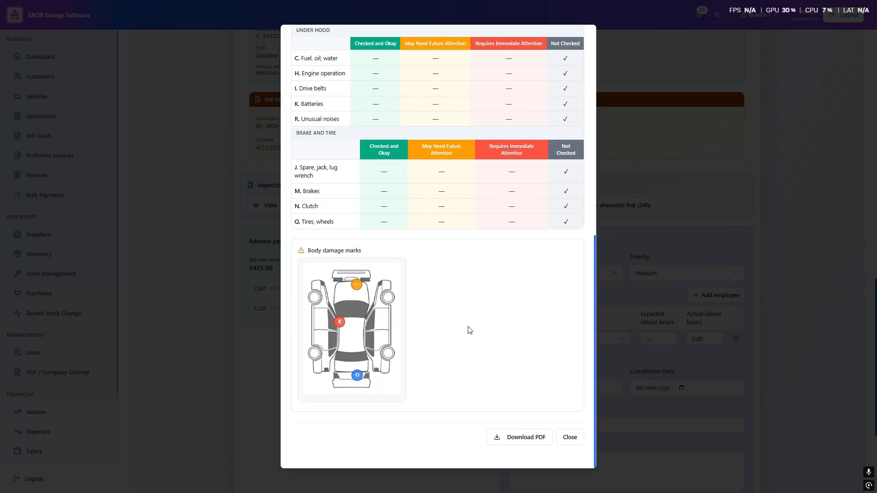
pyautogui.scroll(3, 468, 328)
pyautogui.scroll(-5, 427, 281)
pyautogui.scroll(10, 429, 278)
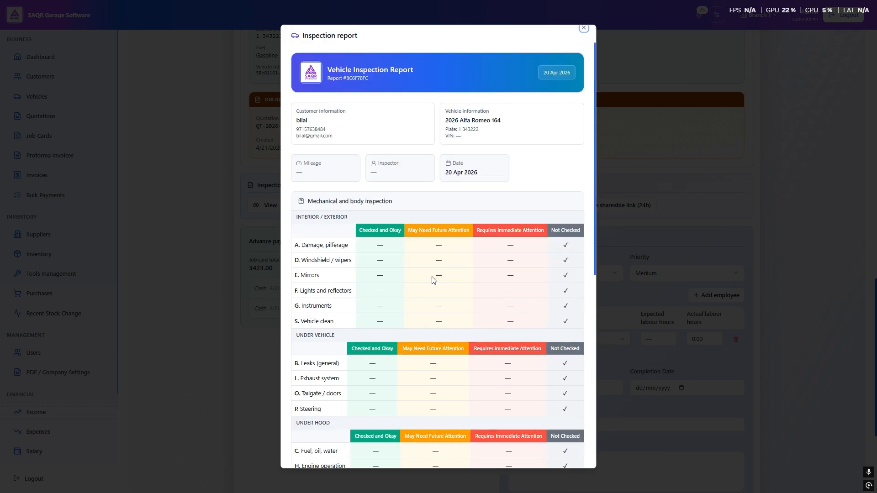
pyautogui.scroll(-5, 434, 278)
pyautogui.scroll(5, 434, 277)
pyautogui.click(583, 35)
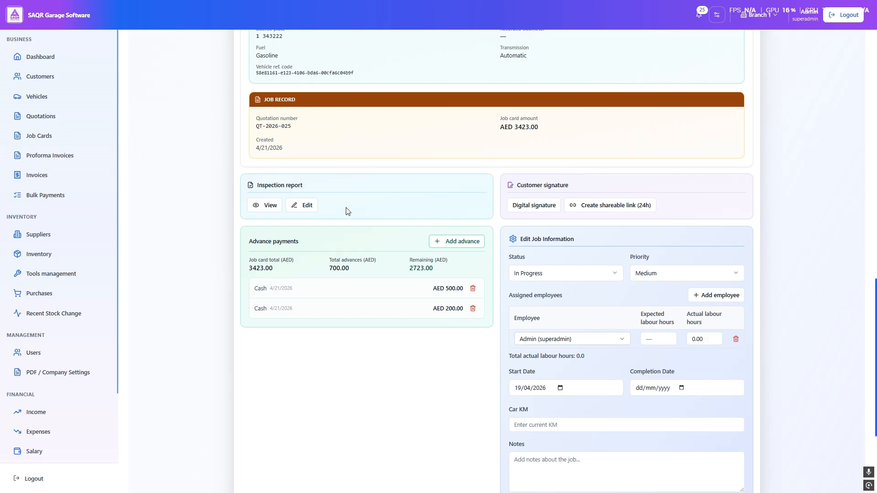
# Open the inspection report for editing, examine its body damage marks and photo section, and close it
pyautogui.click(314, 206)
pyautogui.scroll(-10, 464, 271)
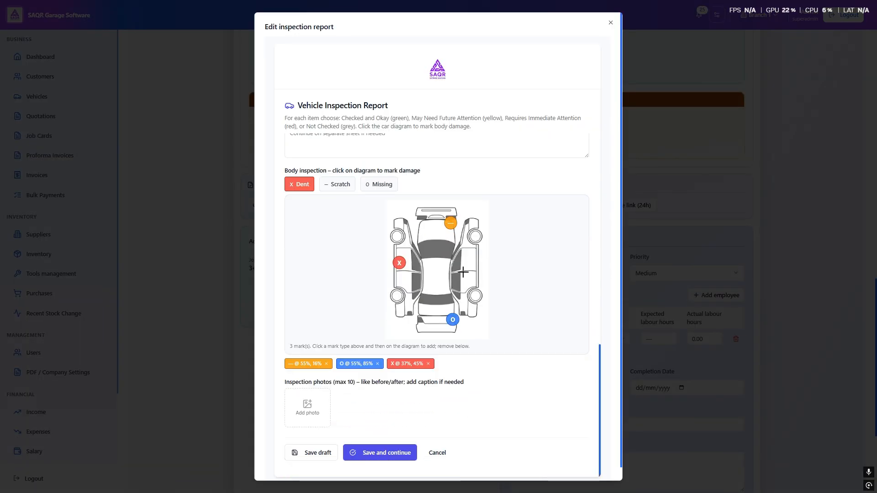
pyautogui.scroll(10, 464, 271)
pyautogui.click(611, 23)
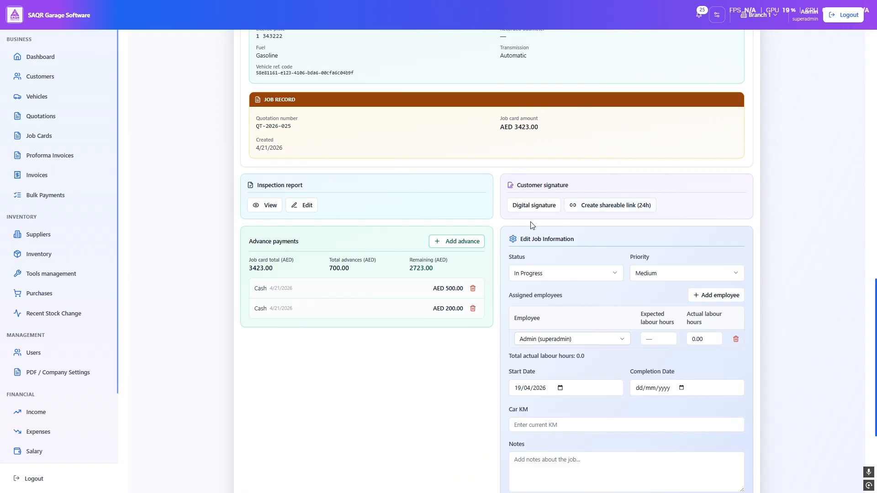
# Draw a customer digital signature for the job card and save it
pyautogui.click(534, 206)
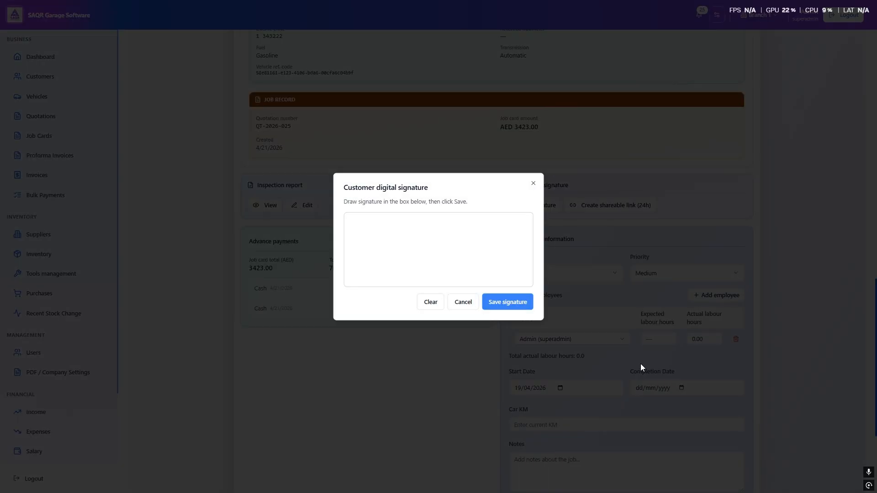
pyautogui.moveTo(401, 226); pyautogui.dragTo(416, 286)
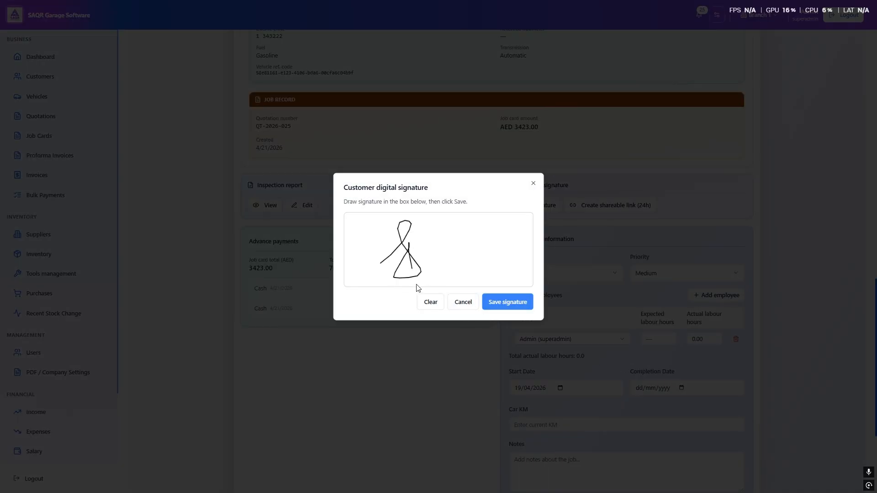
pyautogui.moveTo(409, 243); pyautogui.dragTo(491, 239)
pyautogui.click(496, 302)
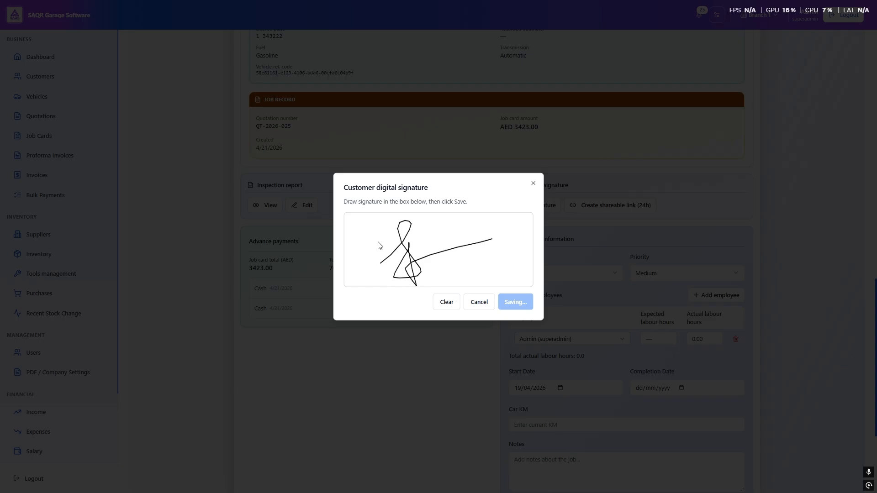
pyautogui.click(509, 259)
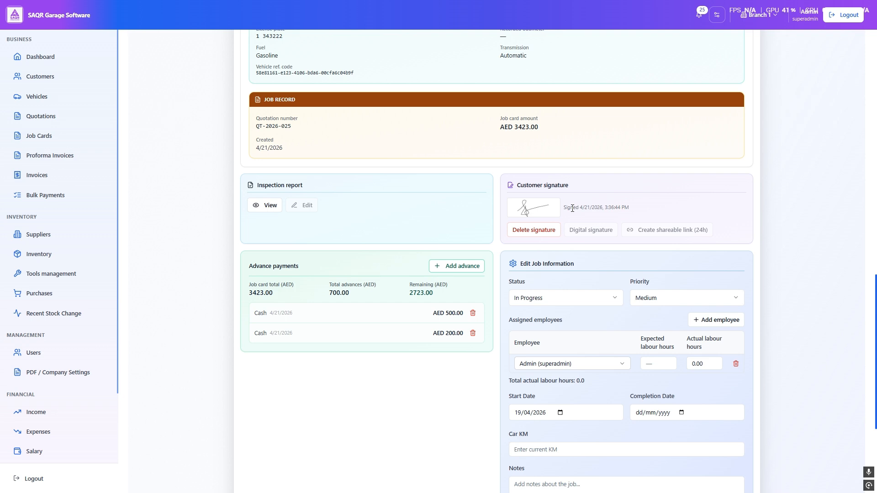
# Delete the saved customer signature from the job card
pyautogui.click(558, 230)
pyautogui.click(502, 261)
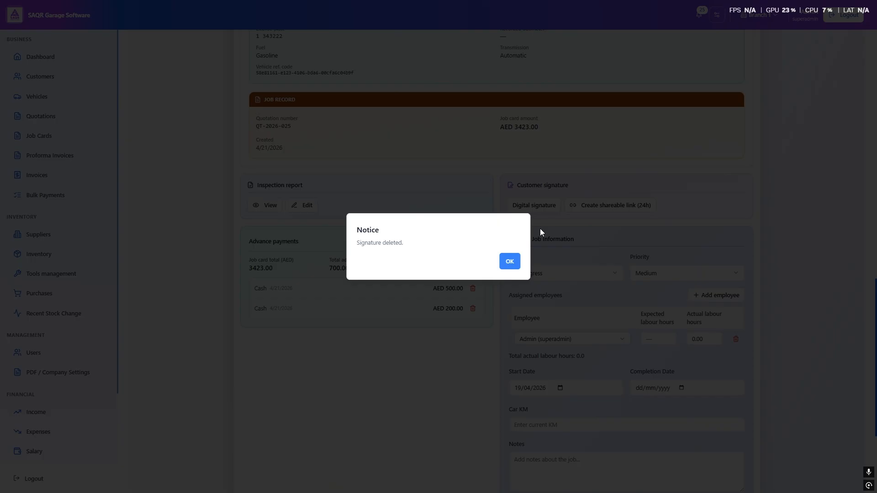
pyautogui.click(506, 266)
# Create a 24-hour shareable link for the customer signature and copy it
pyautogui.click(590, 206)
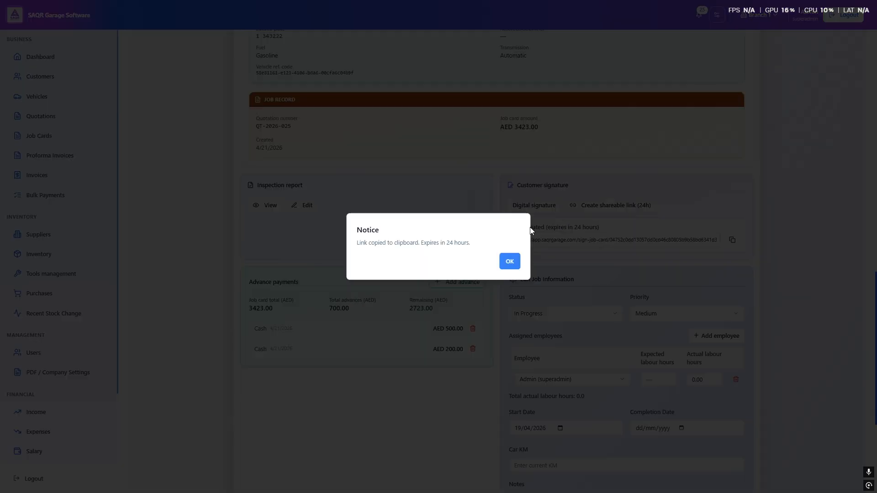
pyautogui.click(507, 261)
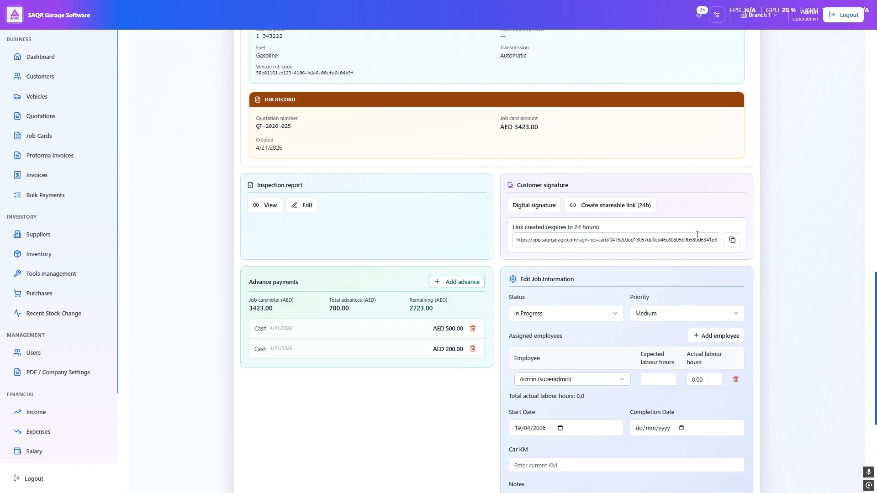
pyautogui.click(732, 240)
pyautogui.click(510, 260)
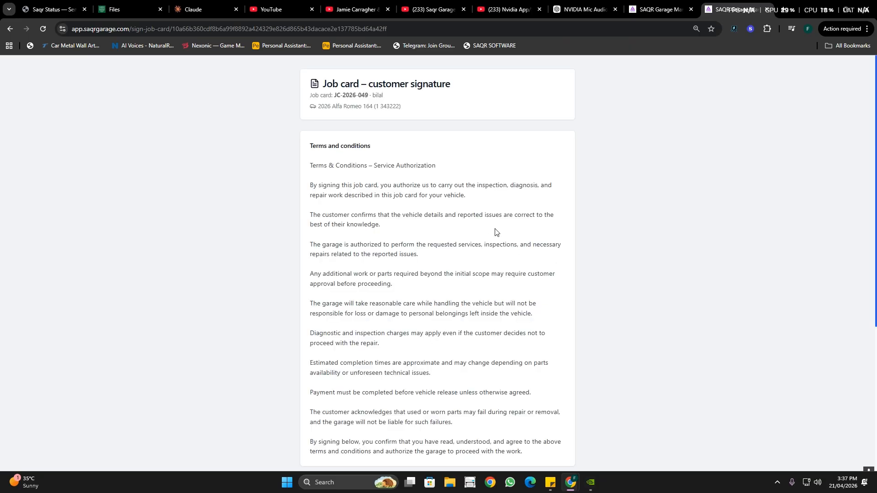
# Draw a signature on the customer signing page and look over its vehicle details and terms and conditions
pyautogui.scroll(-5, 457, 238)
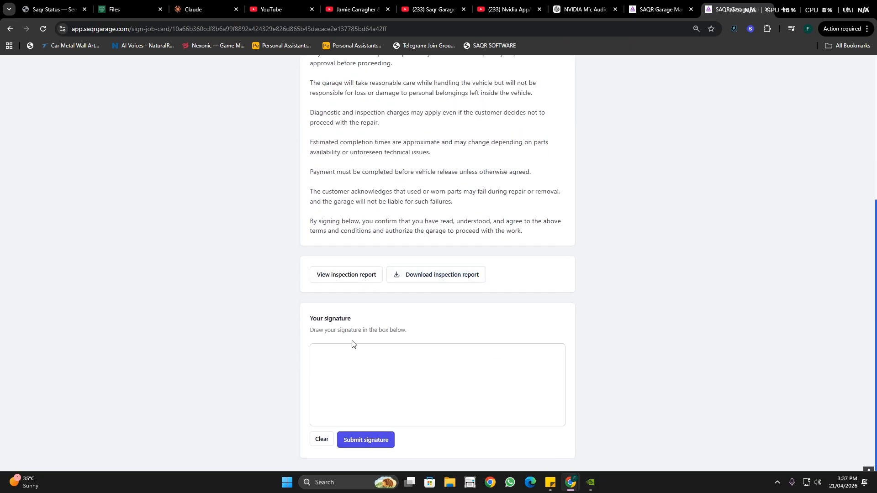
pyautogui.click(361, 353)
pyautogui.moveTo(352, 399)
pyautogui.mouseDown()
pyautogui.moveTo(401, 362)
pyautogui.moveTo(421, 368)
pyautogui.mouseUp()
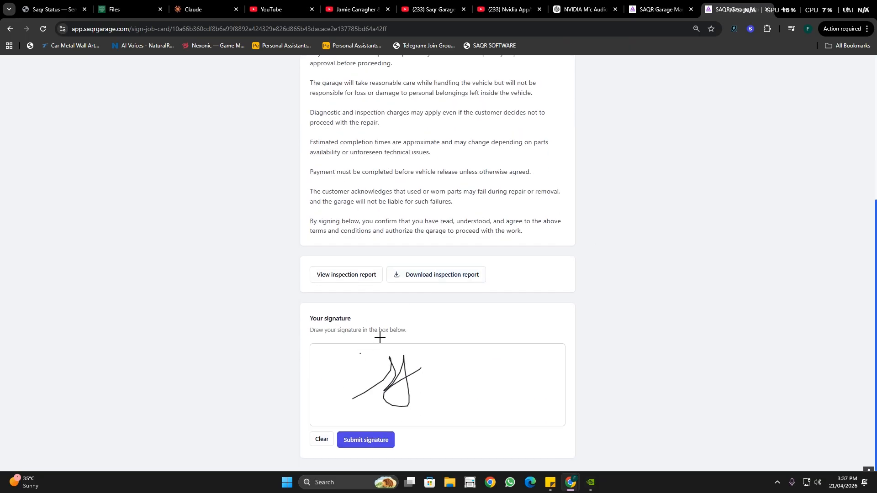
pyautogui.scroll(5, 411, 296)
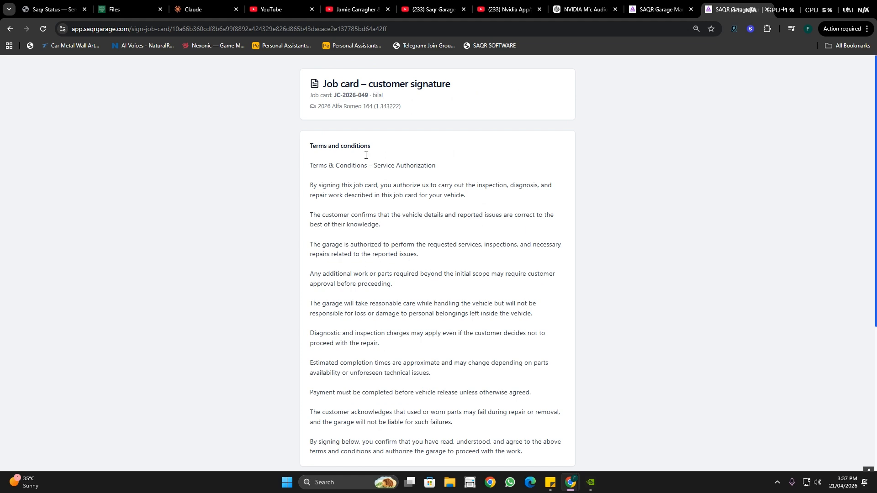
pyautogui.moveTo(310, 105); pyautogui.dragTo(391, 101)
pyautogui.scroll(-5, 393, 182)
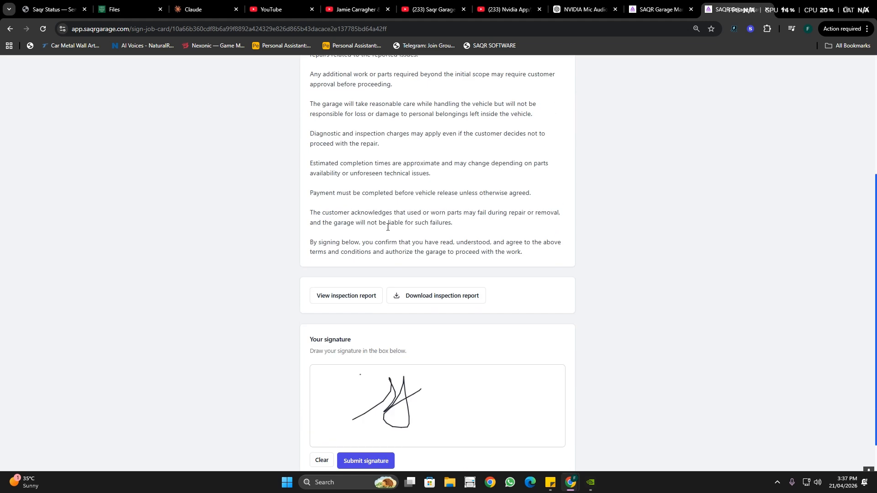
# Show and download the inspection report on the signing page, and submit the drawn signature
pyautogui.click(350, 280)
pyautogui.click(429, 276)
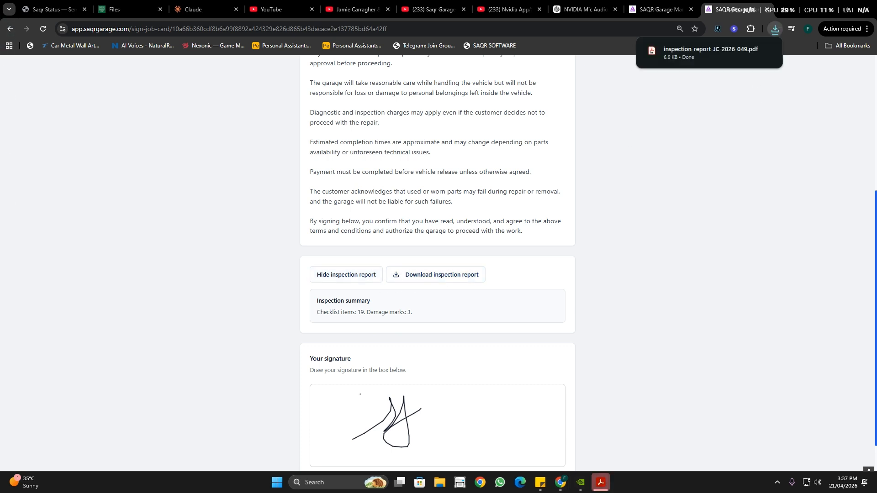
pyautogui.scroll(-2, 427, 342)
pyautogui.click(384, 439)
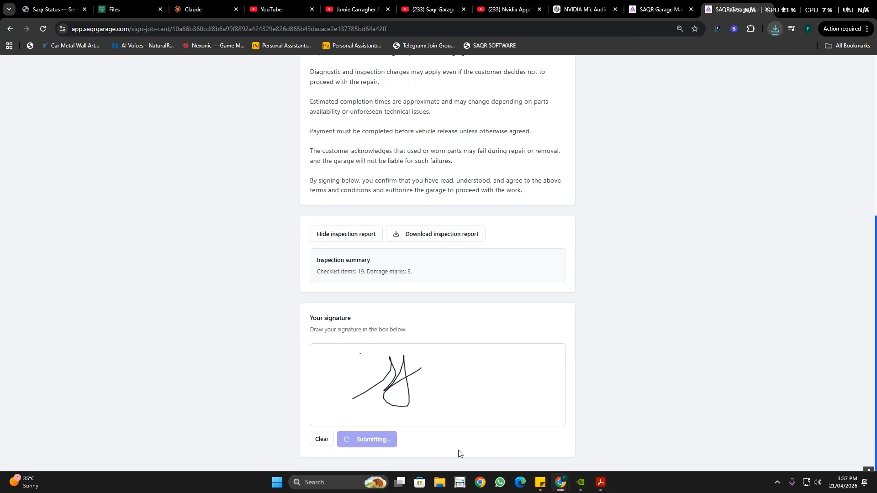
# Return to the job card and check the submitted customer signature and its shareable links
pyautogui.click(657, 13)
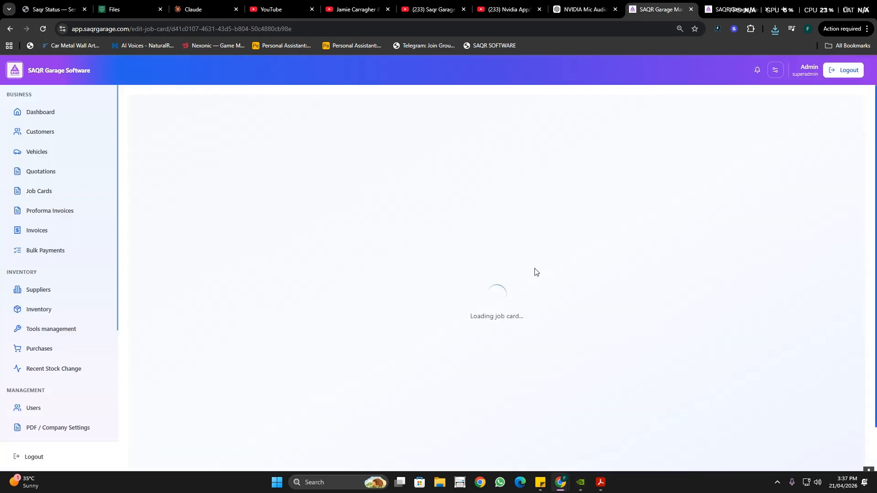
pyautogui.scroll(-13, 603, 282)
pyautogui.scroll(-3, 603, 286)
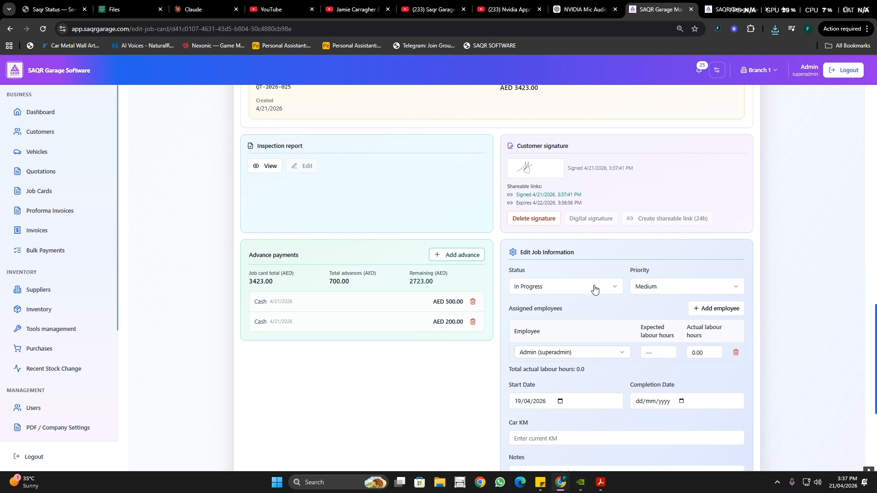
# Add two more assigned employees to the job card, the second listed mechanic and demo (admin)
pyautogui.scroll(-4, 594, 287)
pyautogui.scroll(3, 593, 288)
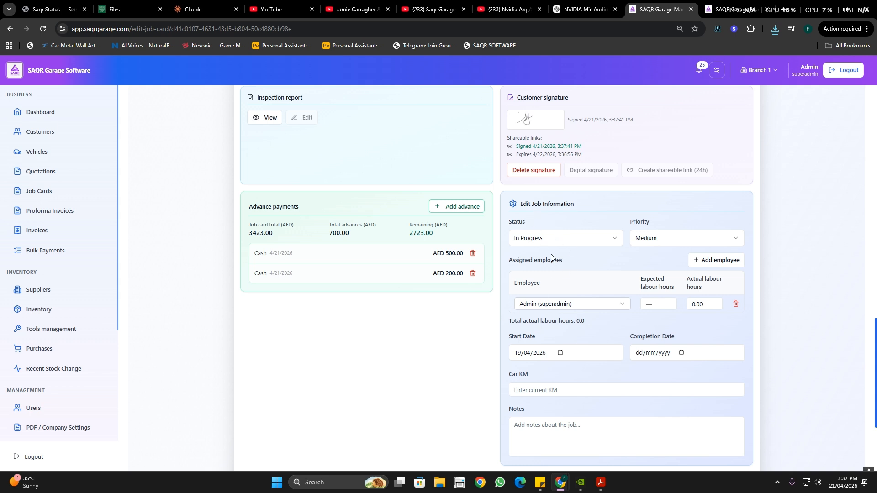
pyautogui.doubleClick(715, 259)
pyautogui.click(578, 324)
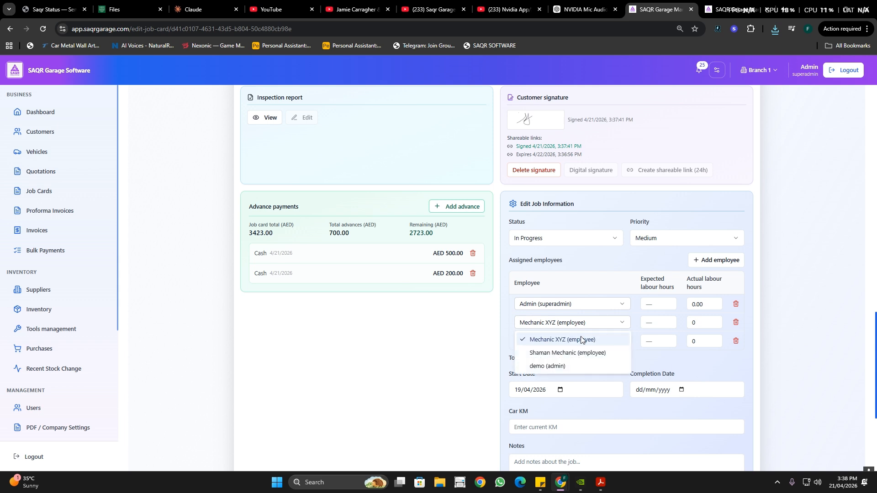
pyautogui.click(567, 352)
pyautogui.click(573, 341)
pyautogui.click(553, 384)
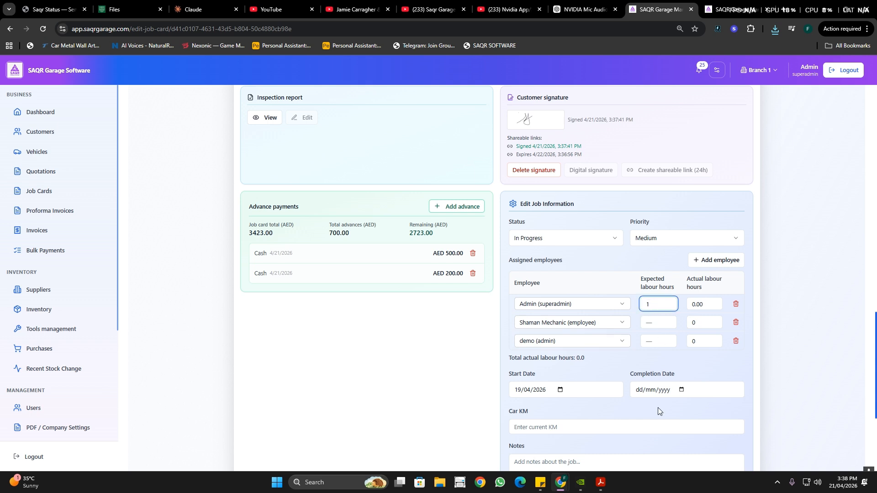
# Set the Admin (superadmin) employee's expected labour hours to 1 and actual labour hours to 2
pyautogui.doubleClick(695, 305)
pyautogui.click(704, 363)
pyautogui.scroll(-3, 622, 328)
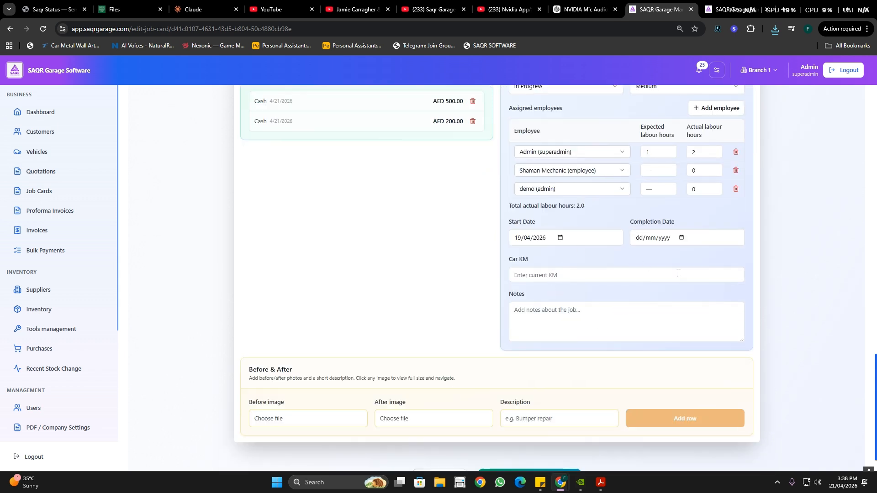
# Look over the Car KM, Notes and Before & After fields, and save the job card changes
pyautogui.click(678, 274)
pyautogui.click(556, 332)
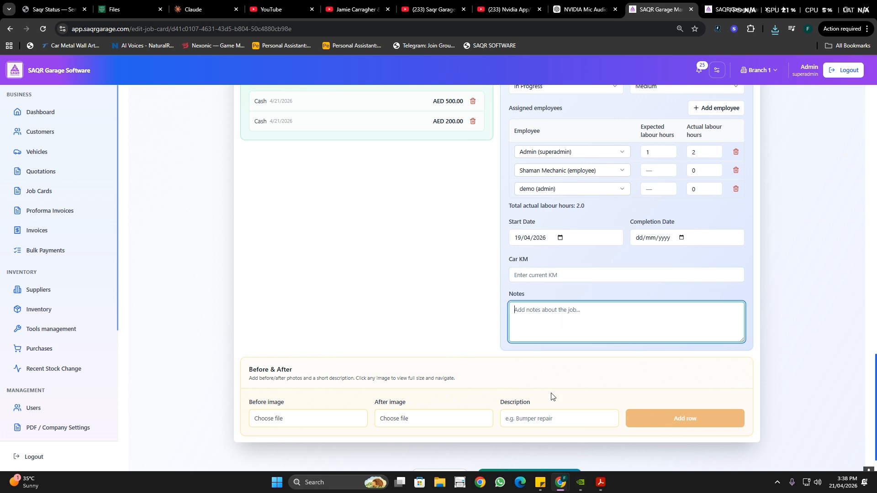
pyautogui.click(552, 279)
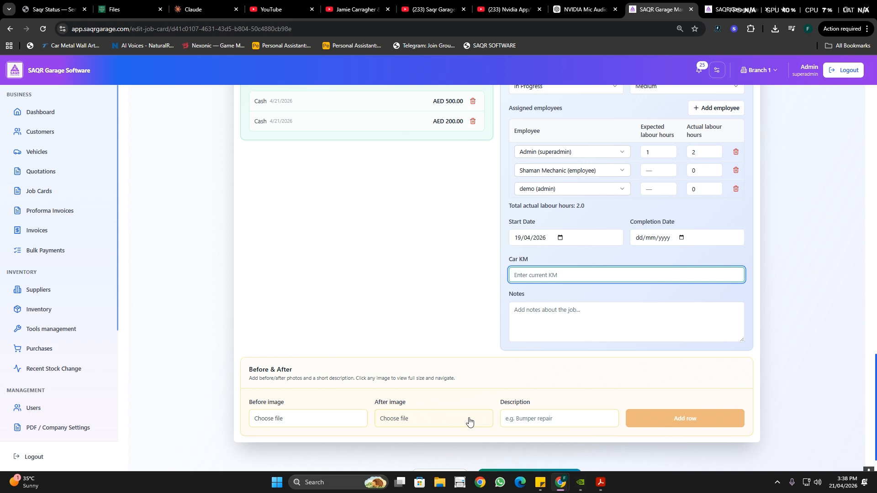
pyautogui.scroll(-2, 569, 325)
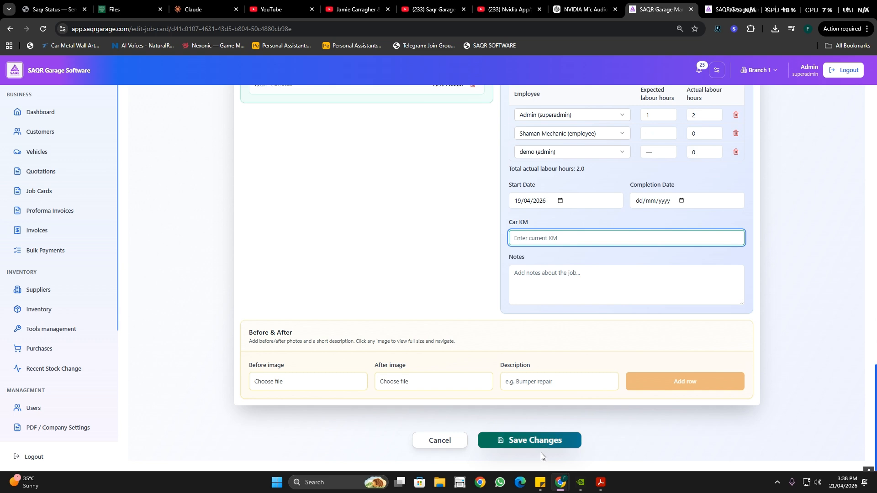
pyautogui.click(549, 442)
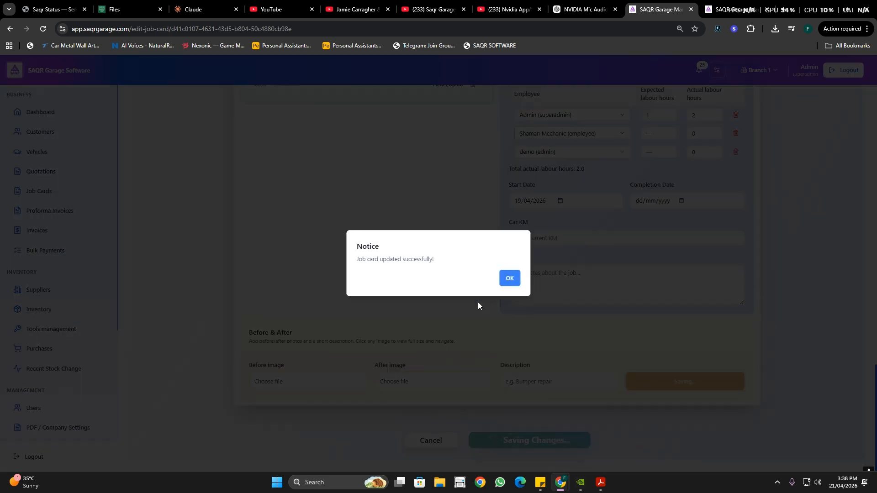
pyautogui.click(509, 278)
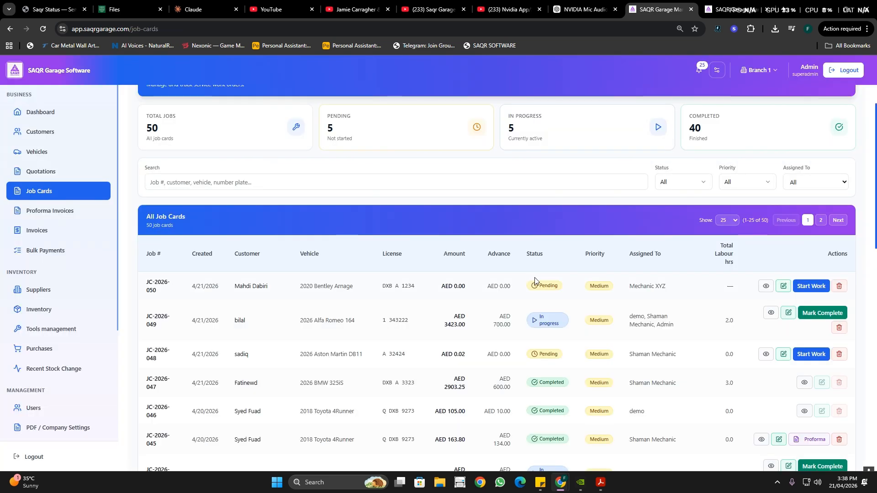
# Mark the in-progress job card for the 2026 Alfa Romeo 164 as completed in full-screen view
pyautogui.press('F11')
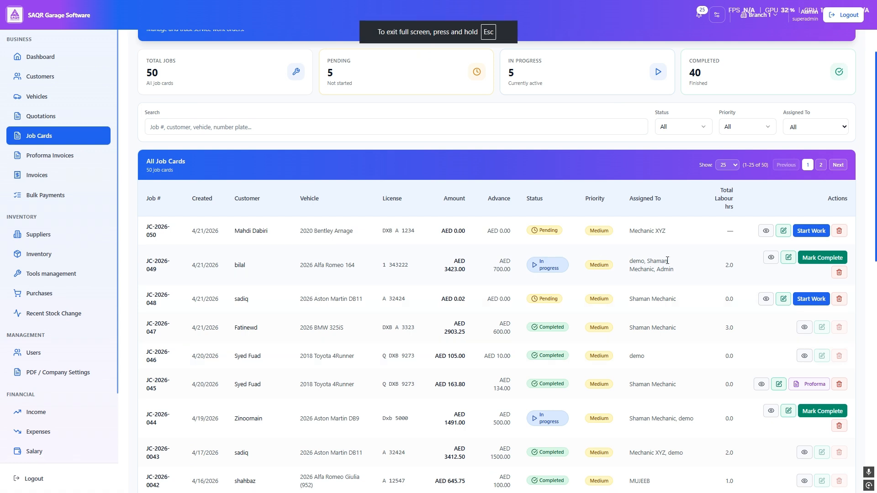
pyautogui.click(821, 267)
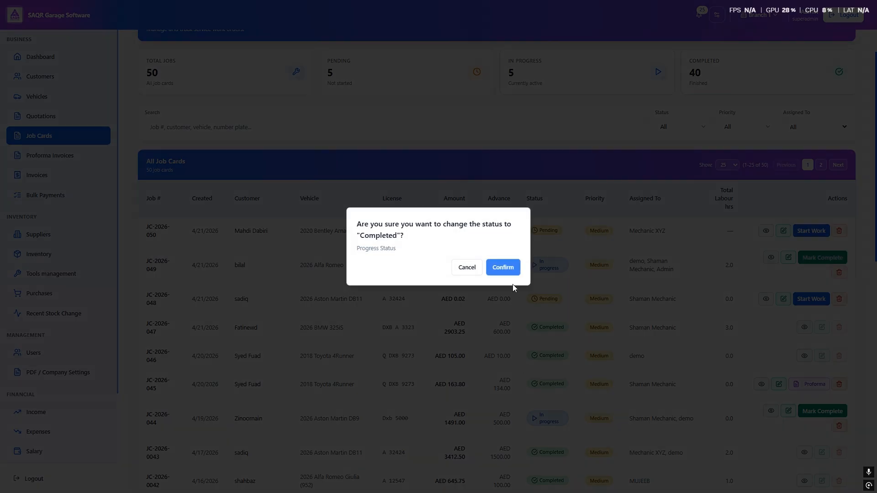
pyautogui.click(503, 269)
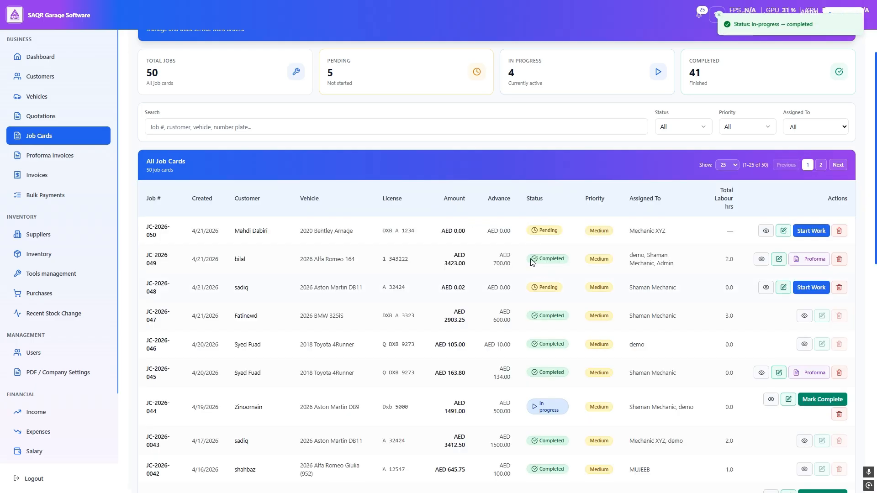
# Open the completed Alfa Romeo 164 job card, review its items, financial summary and job details, and return to the job cards list
pyautogui.click(778, 259)
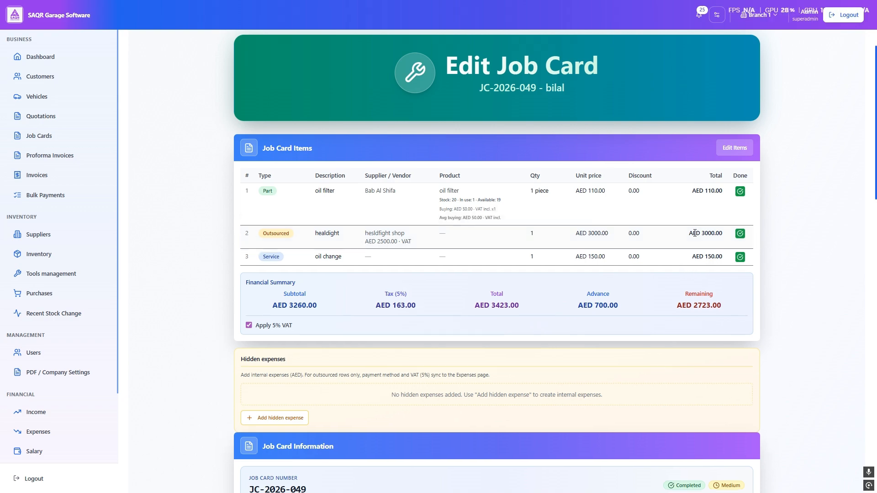
pyautogui.scroll(-20, 510, 165)
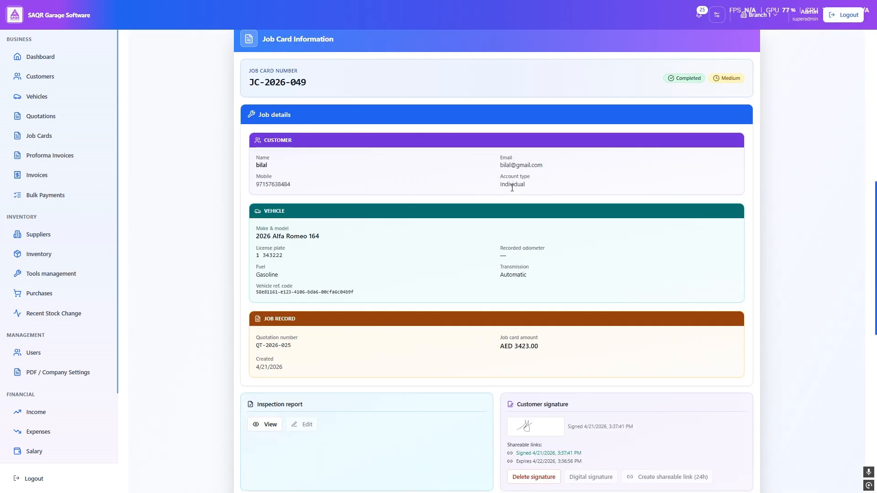
pyautogui.scroll(20, 517, 183)
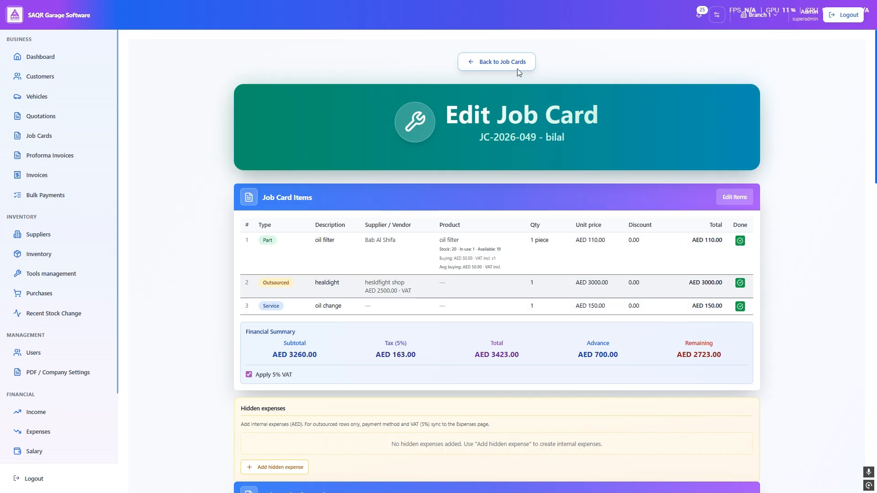
pyautogui.click(470, 61)
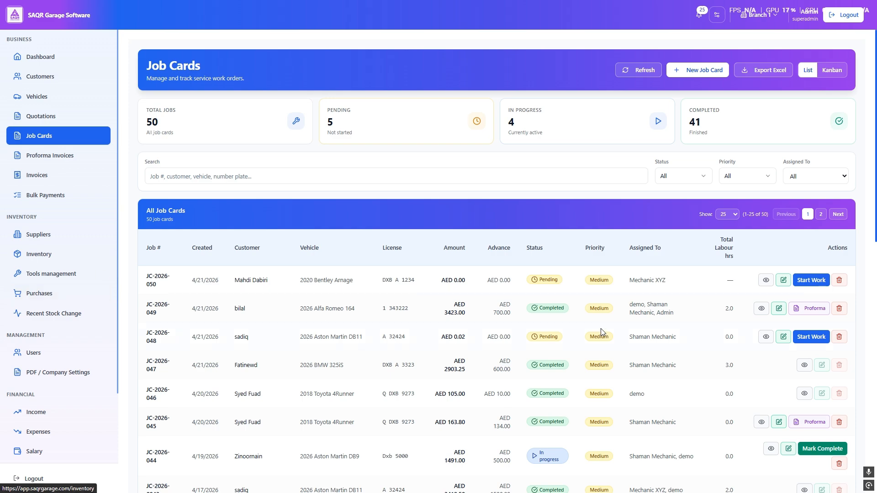
# Create a proforma invoice with automatic numbering from the completed 2026 Alfa Romeo 164 job card
pyautogui.click(809, 308)
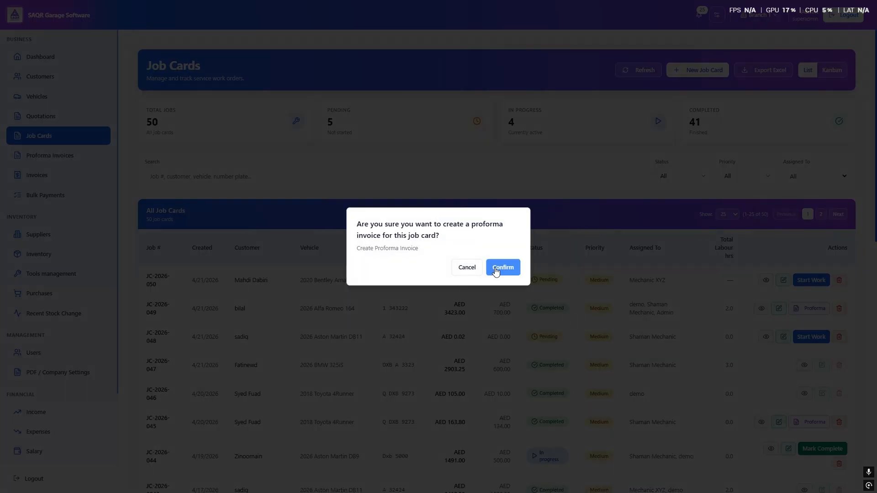
pyautogui.click(496, 269)
pyautogui.click(494, 281)
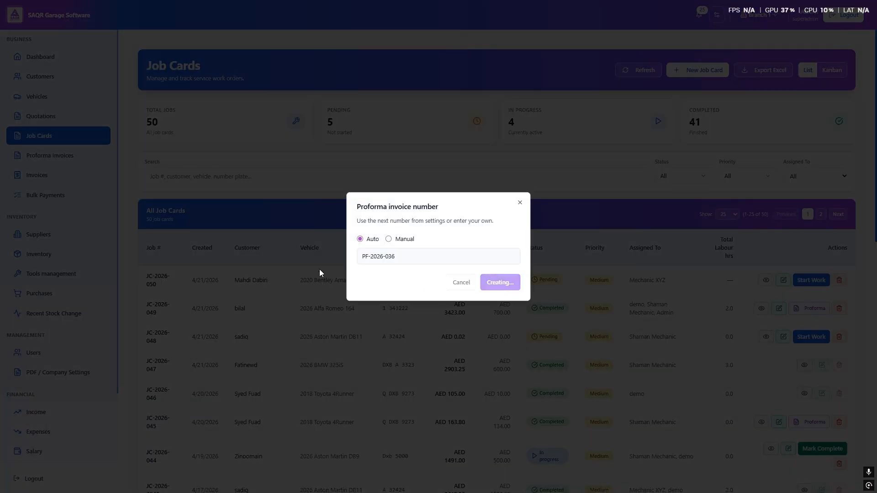
# Review the Alfa Romeo 164 proforma invoice's advances, items and financial summary, and check its entry in the job cards list
pyautogui.click(50, 158)
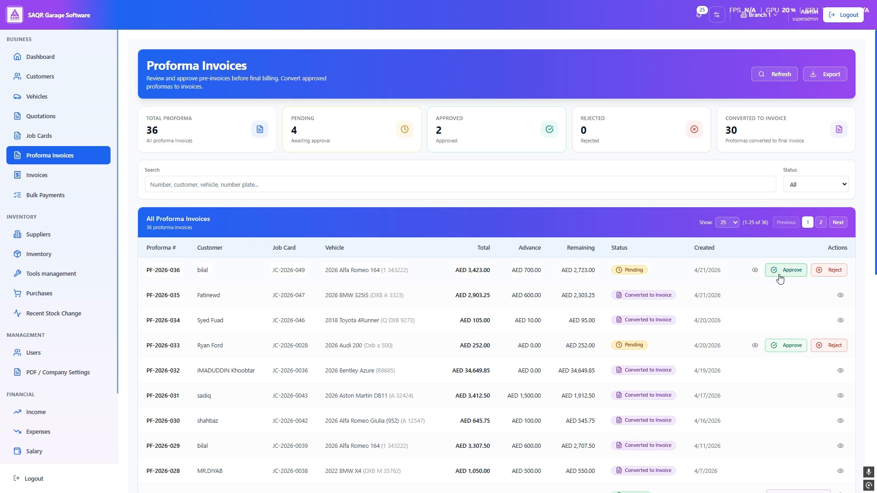
pyautogui.click(754, 270)
pyautogui.scroll(-10, 487, 352)
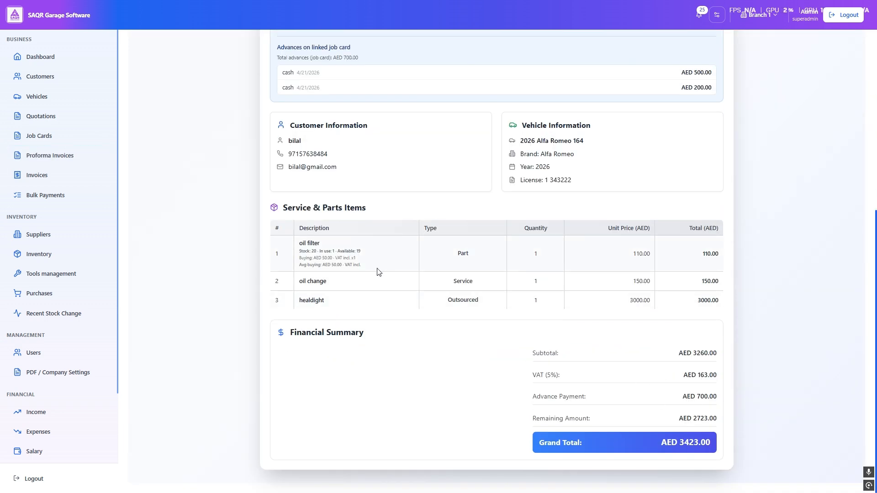
pyautogui.scroll(7, 502, 267)
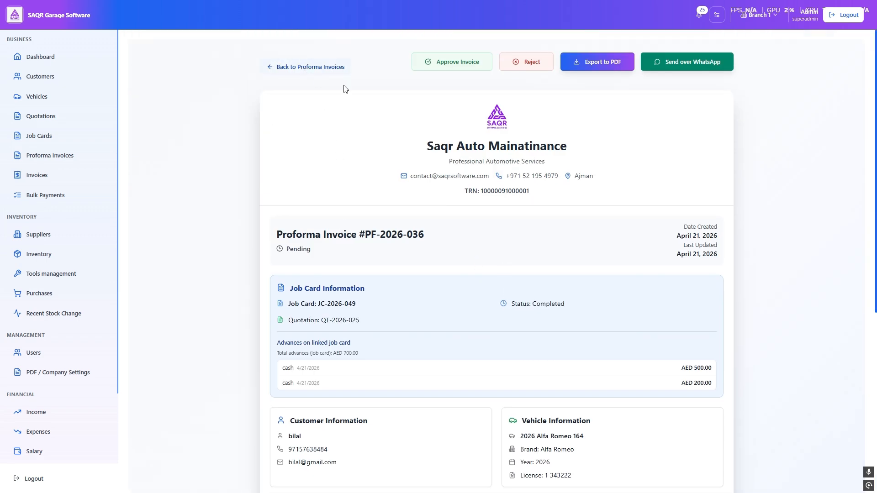
pyautogui.click(332, 67)
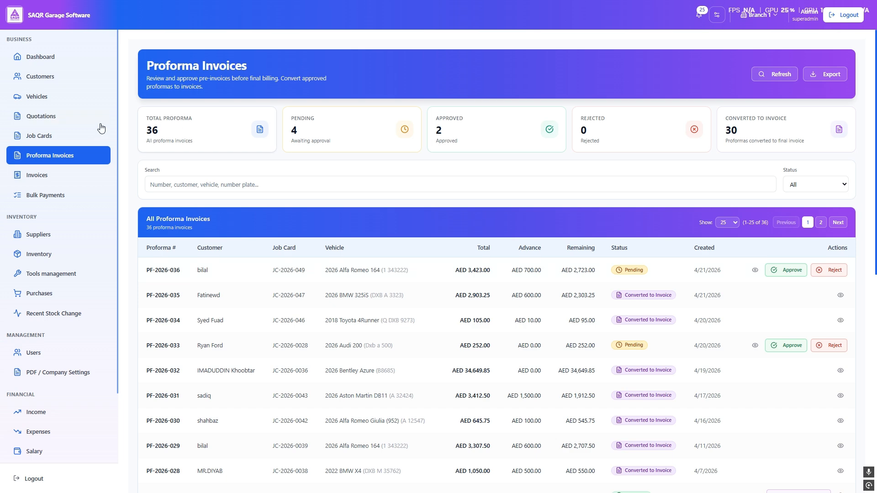
pyautogui.click(81, 137)
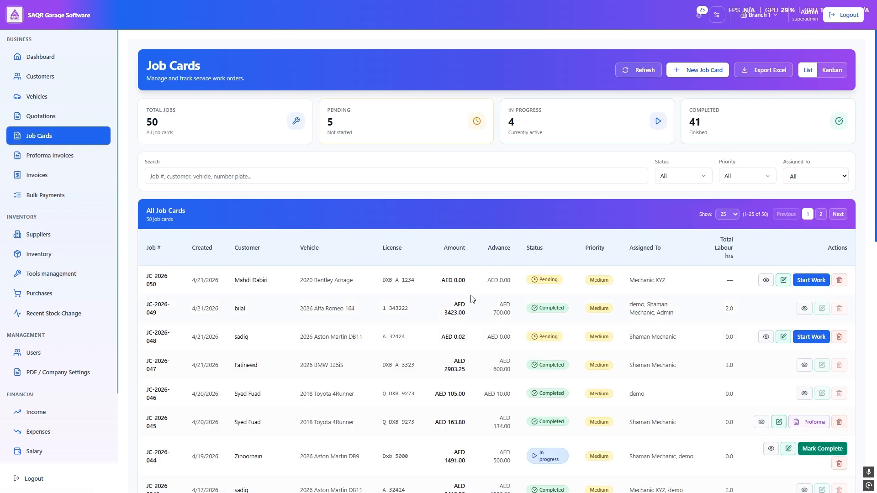
# Approve the pending proforma invoice for the 2026 Alfa Romeo 164
pyautogui.click(67, 154)
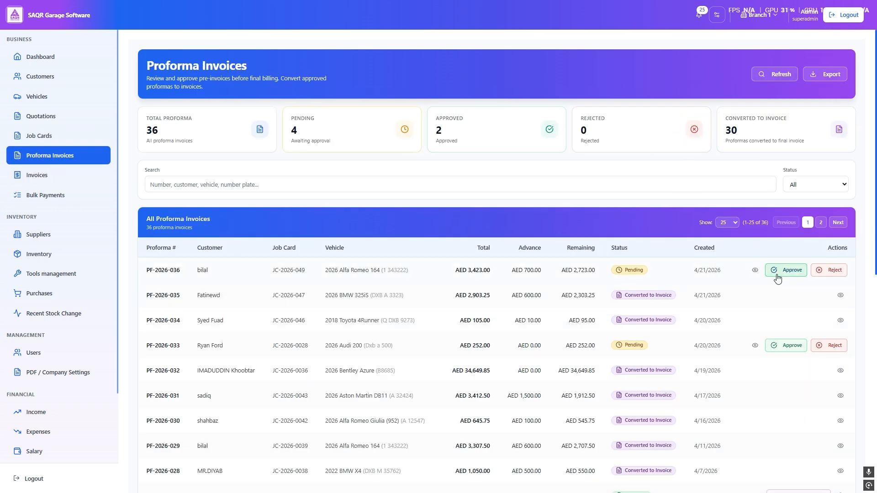
pyautogui.click(778, 276)
pyautogui.click(505, 268)
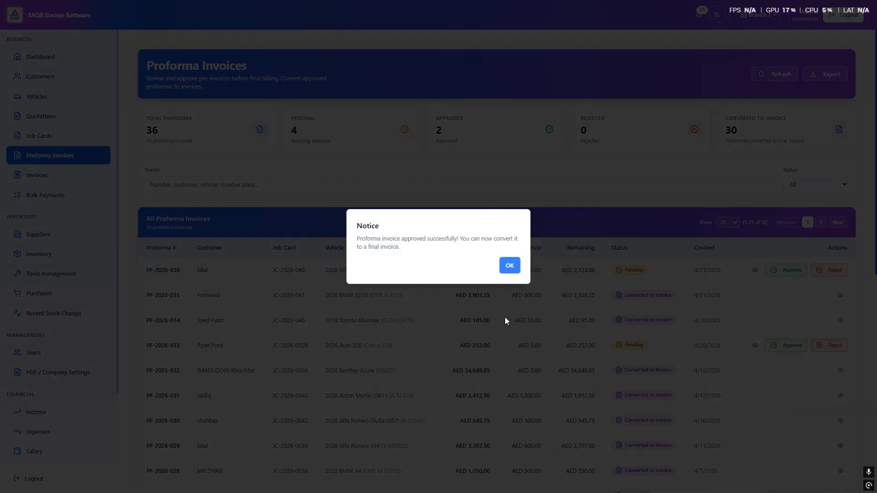
pyautogui.click(509, 266)
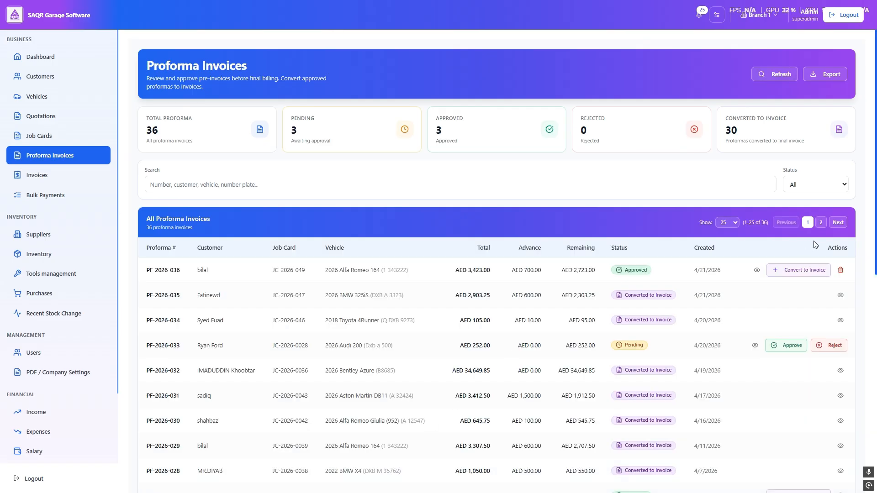
# Convert the approved Alfa Romeo 164 proforma to a final invoice with automatic numbering
pyautogui.click(799, 269)
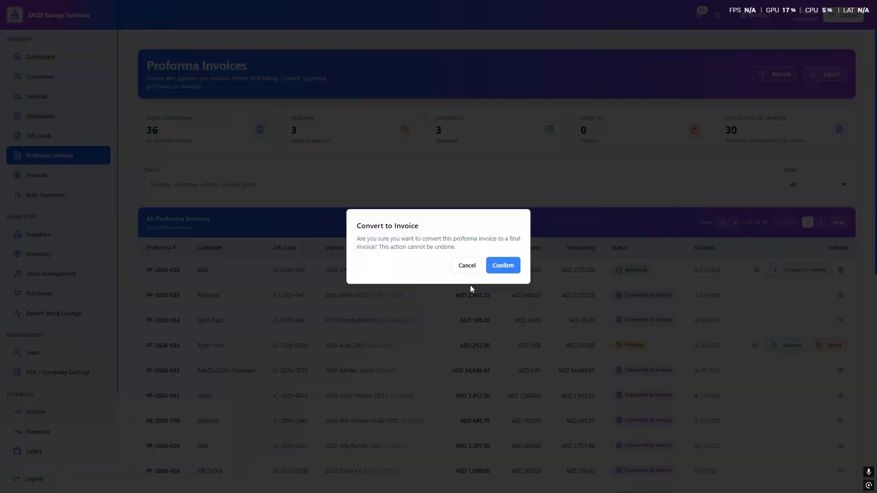
pyautogui.click(504, 267)
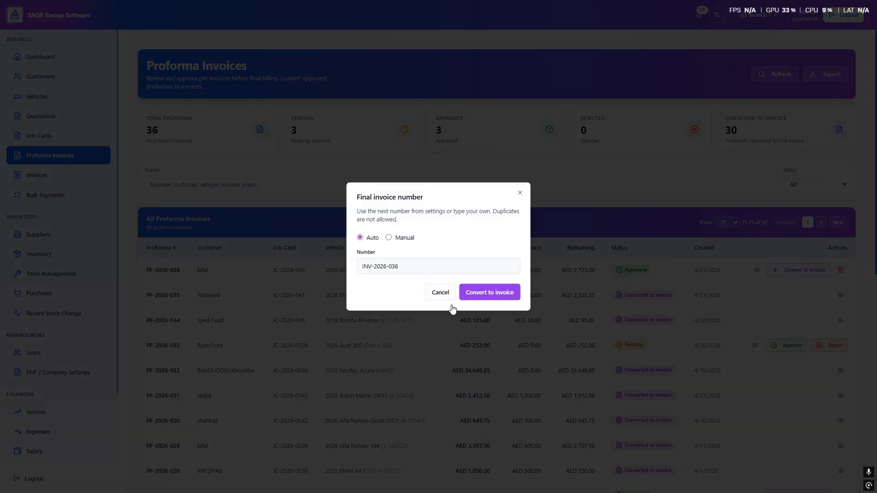
pyautogui.click(489, 296)
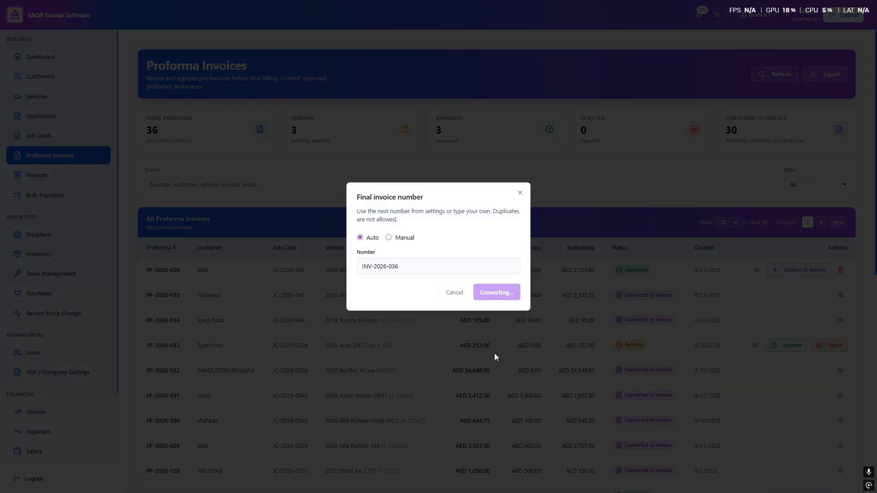
pyautogui.click(510, 266)
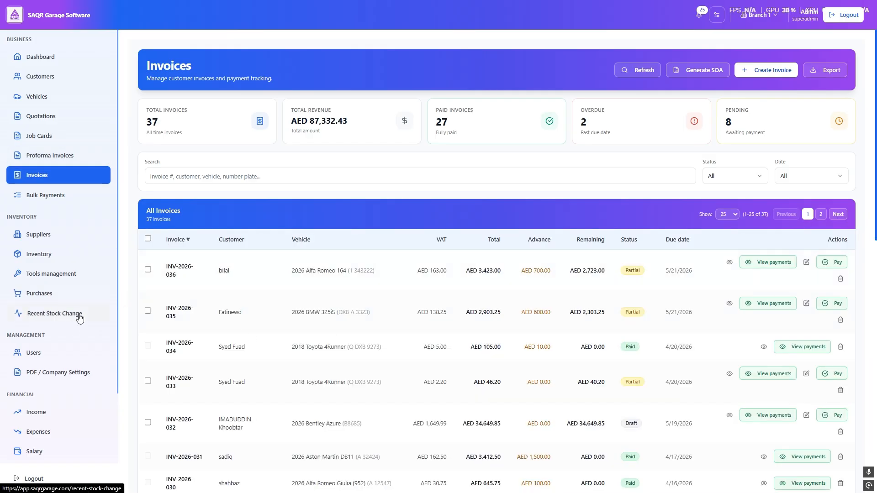
# Check the latest oil filter stock-out entry and its invoice reference in the recent stock changes
pyautogui.click(80, 315)
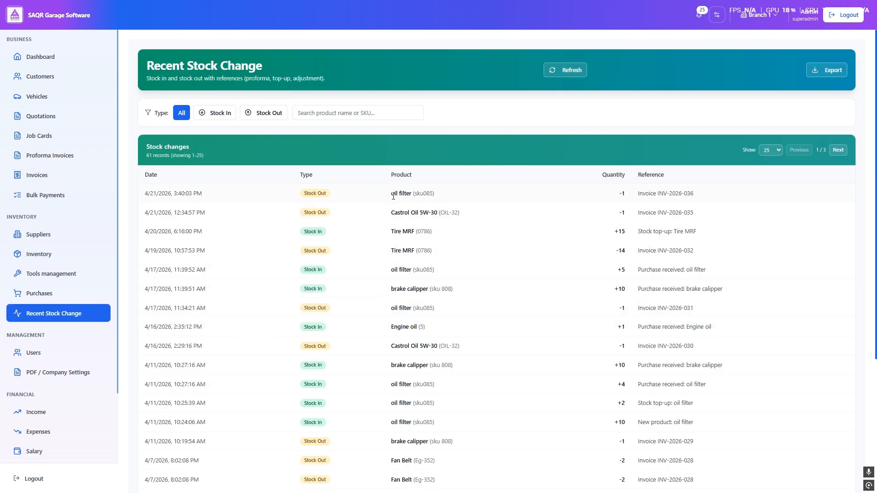
pyautogui.moveTo(393, 197); pyautogui.dragTo(495, 200)
pyautogui.moveTo(616, 200); pyautogui.dragTo(693, 192)
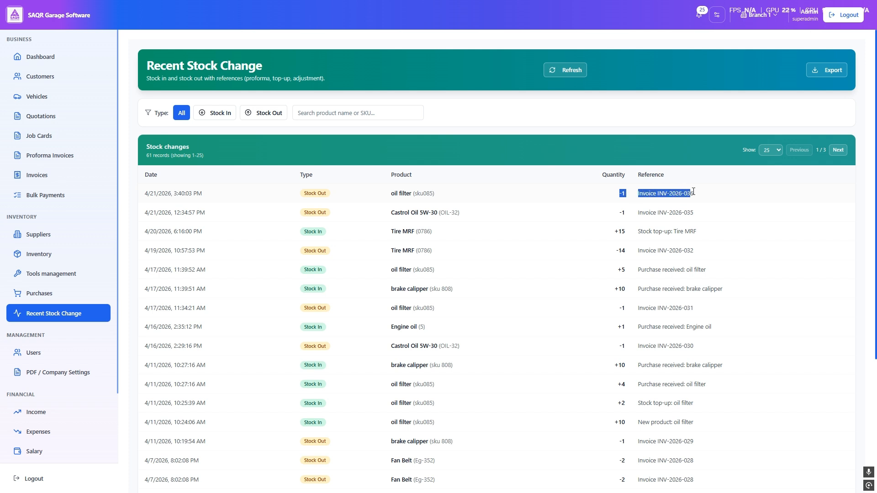
pyautogui.moveTo(299, 202); pyautogui.dragTo(690, 194)
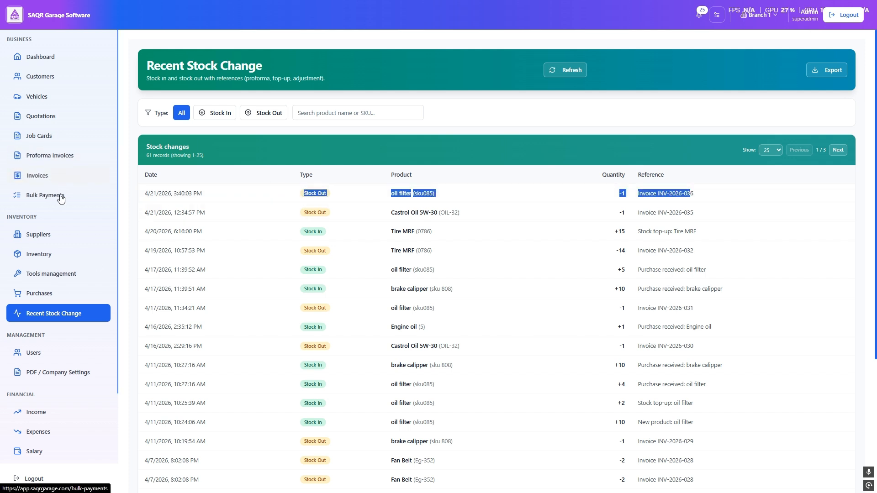
# Examine the total, advance and remaining amounts of the Alfa Romeo 164 invoice in the invoices list
pyautogui.click(72, 175)
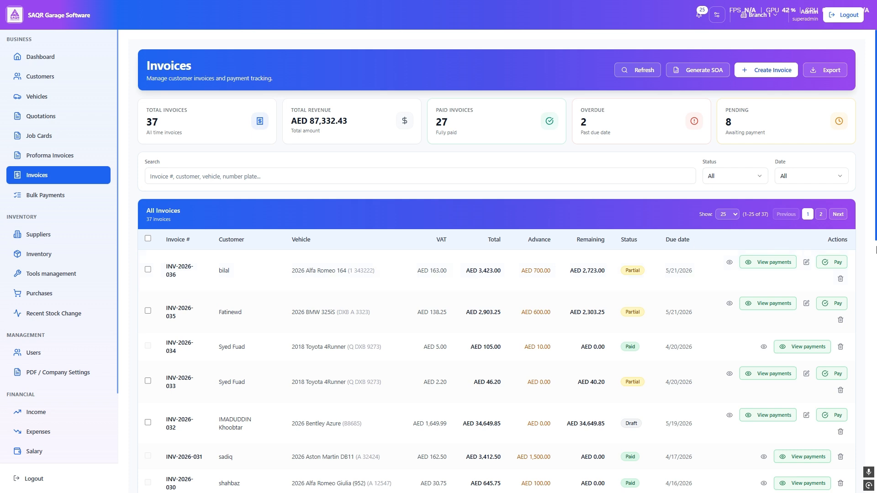
pyautogui.moveTo(472, 275); pyautogui.dragTo(538, 290)
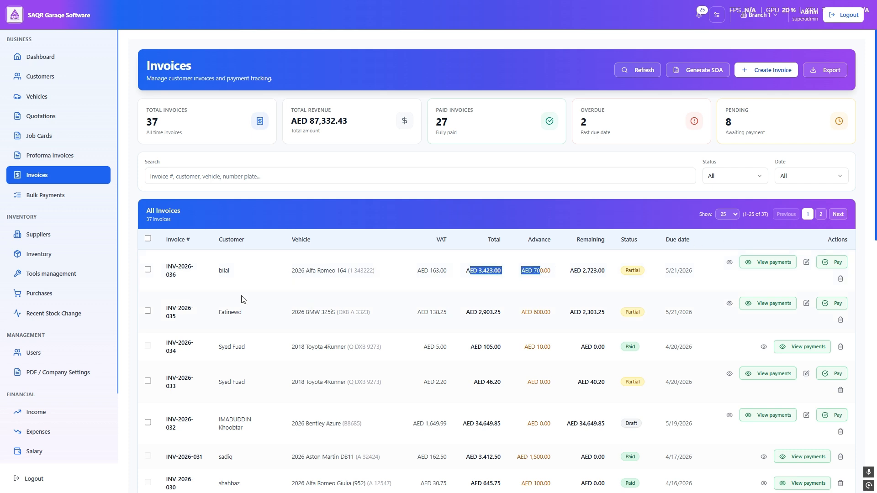
pyautogui.click(205, 282)
pyautogui.moveTo(205, 282); pyautogui.dragTo(529, 269)
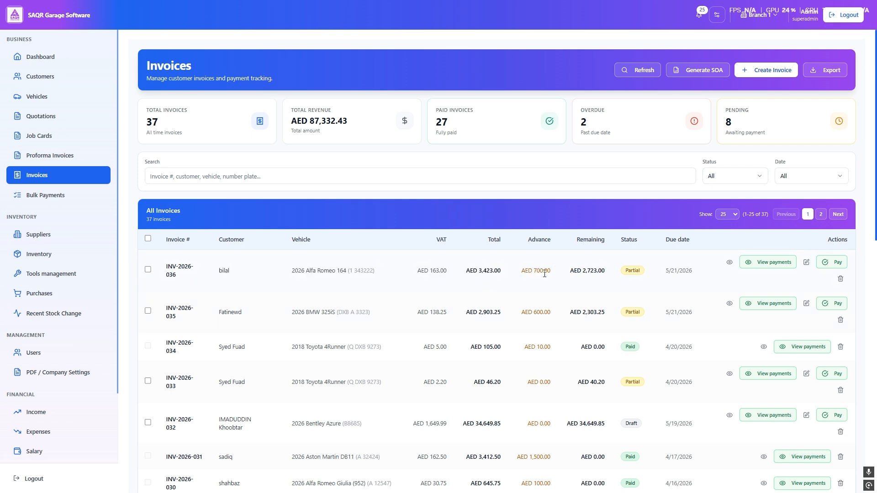
pyautogui.doubleClick(545, 272)
pyautogui.doubleClick(593, 270)
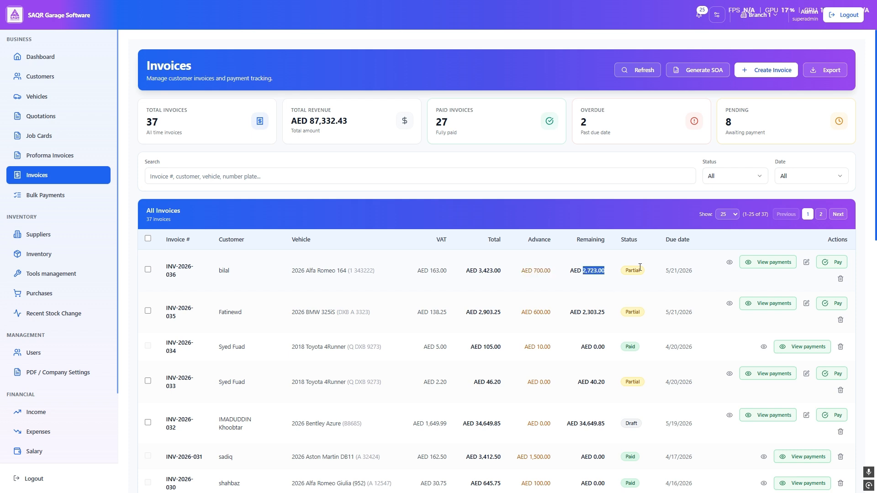
# Look over the Alfa Romeo 164 invoice's details and its recorded advance payments, and return to the invoices list
pyautogui.click(729, 264)
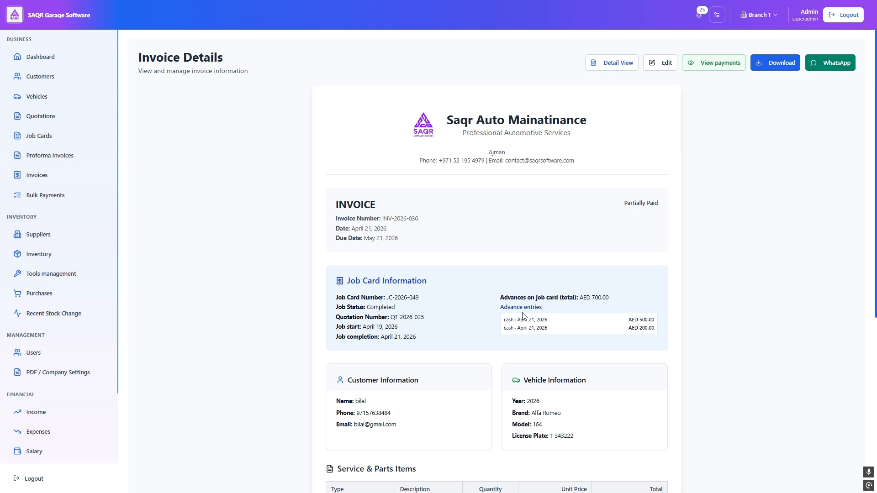
pyautogui.click(55, 178)
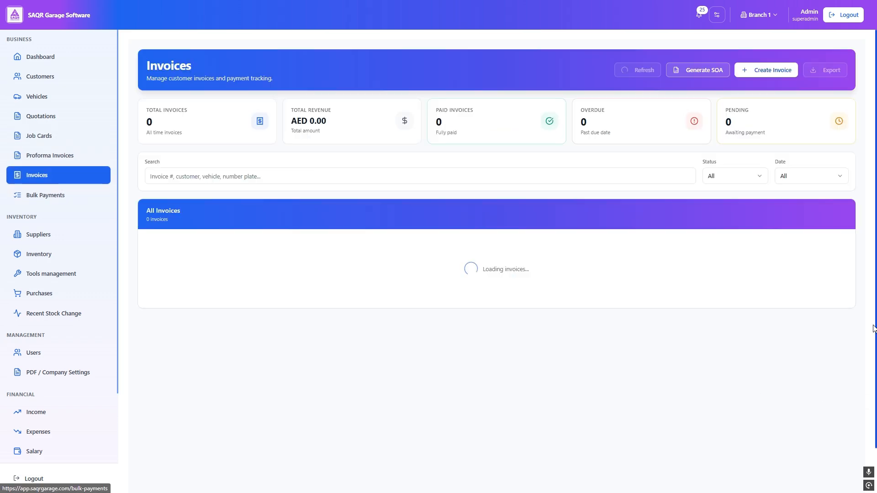
pyautogui.click(771, 263)
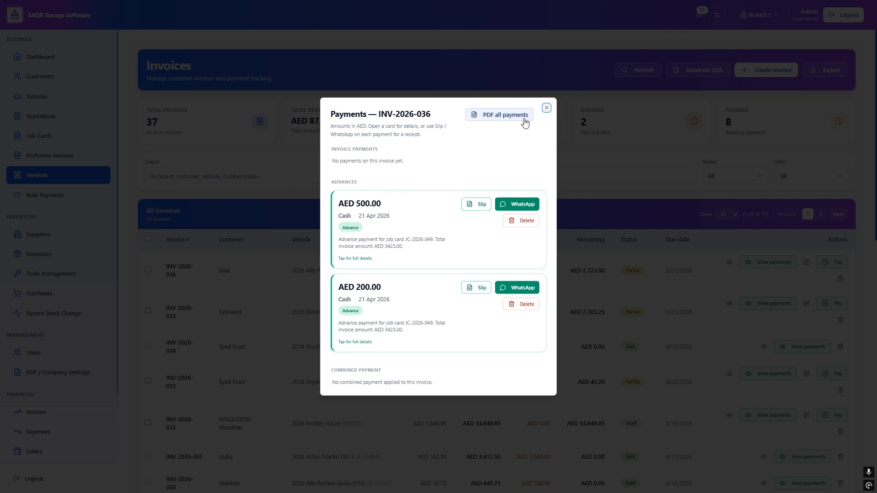
pyautogui.click(546, 108)
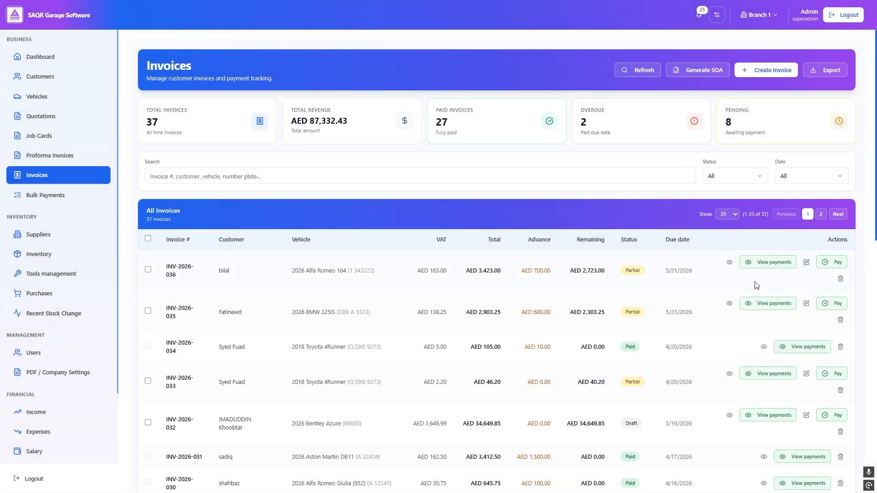
# Record a cash payment of AED 500 on the Alfa Romeo 164 invoice
pyautogui.click(837, 262)
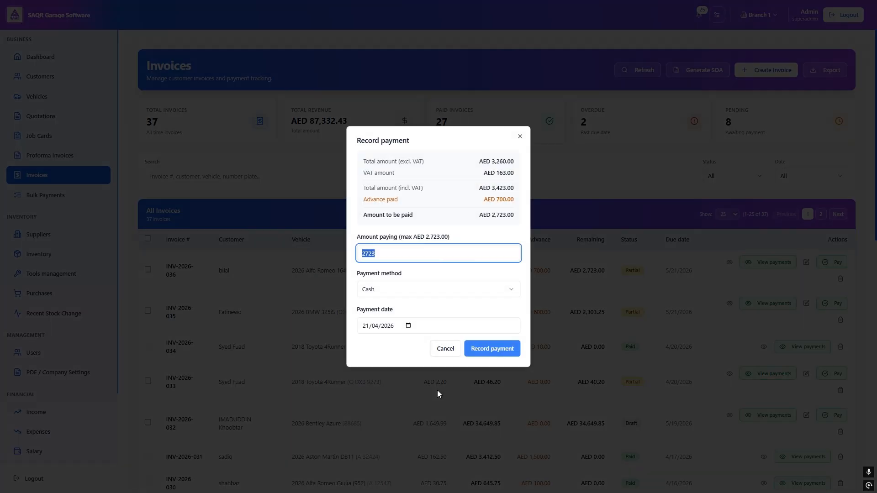
pyautogui.doubleClick(502, 214)
pyautogui.click(401, 256)
pyautogui.write('500')
pyautogui.click(502, 349)
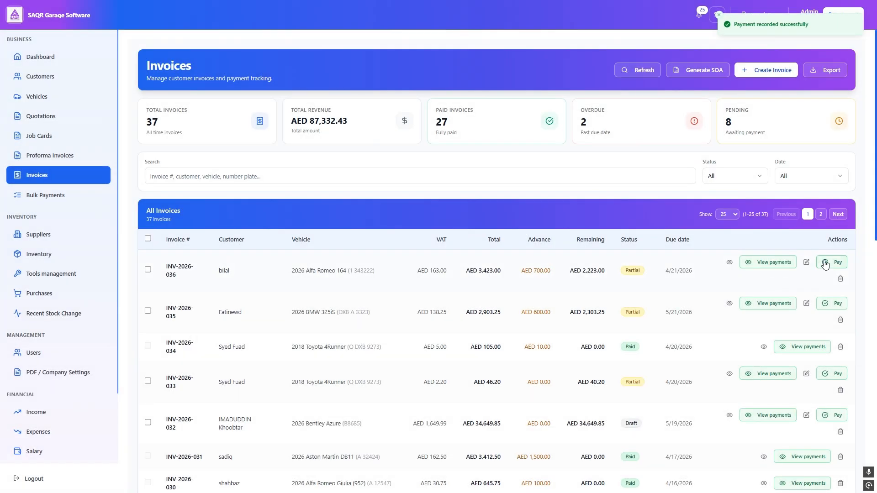
# Record a card payment of AED 2,223 for the Alfa Romeo 164 invoice's remaining balance
pyautogui.click(825, 264)
pyautogui.click(427, 289)
pyautogui.click(407, 320)
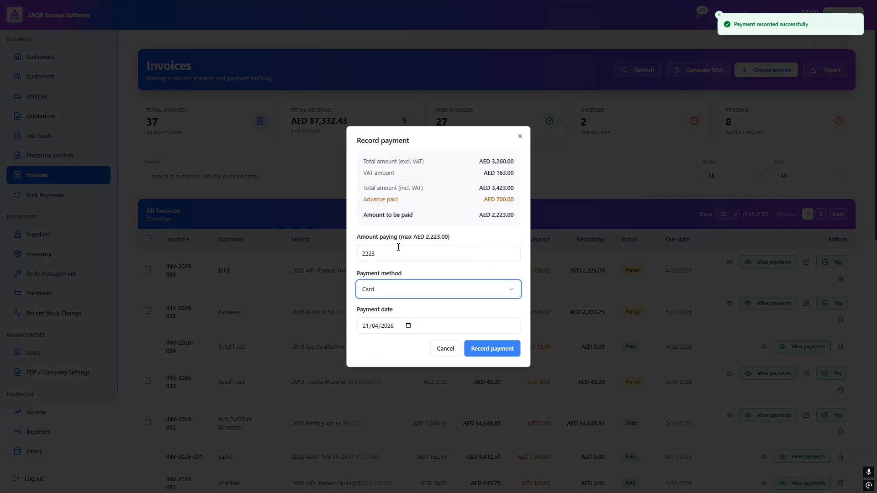
pyautogui.click(498, 349)
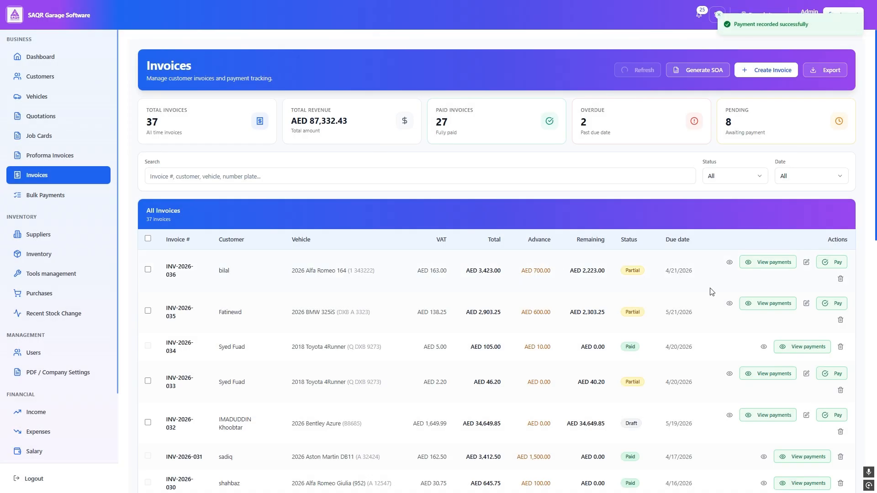
# Check the Alfa Romeo 164 invoice's status, financial summary and full payment history, and close the payments view
pyautogui.moveTo(628, 264); pyautogui.dragTo(651, 263)
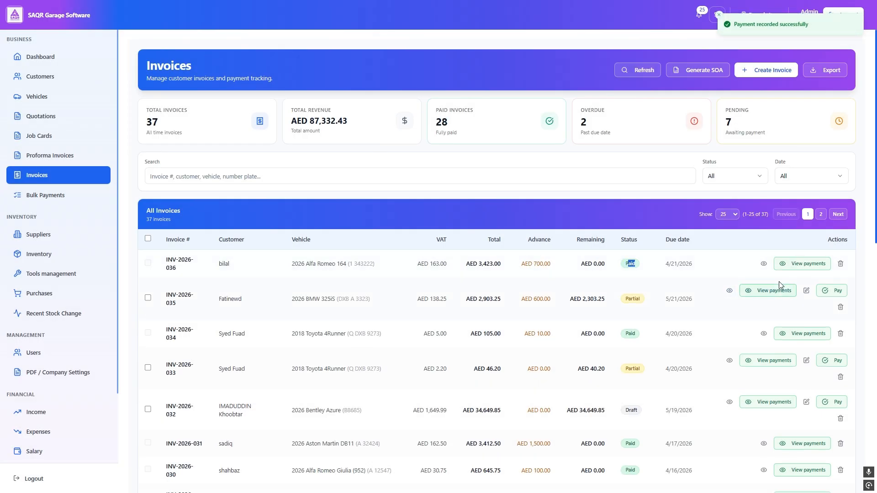
pyautogui.click(763, 264)
pyautogui.scroll(-6, 616, 353)
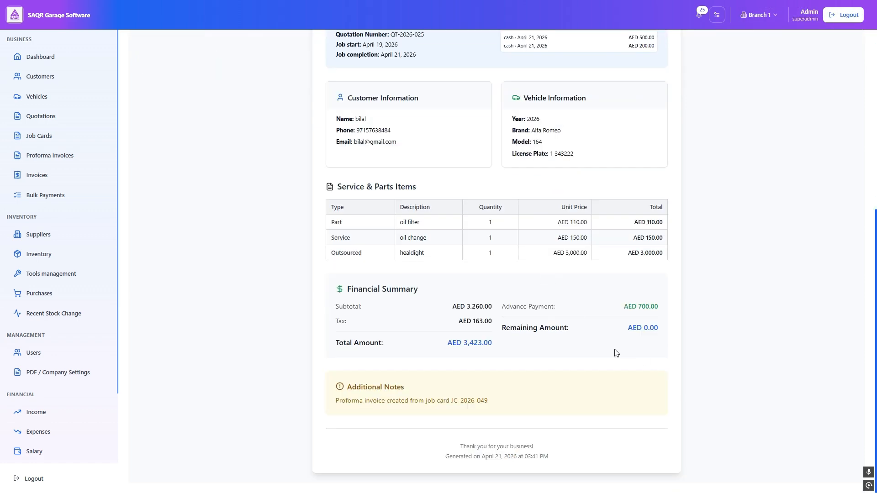
pyautogui.scroll(6, 376, 242)
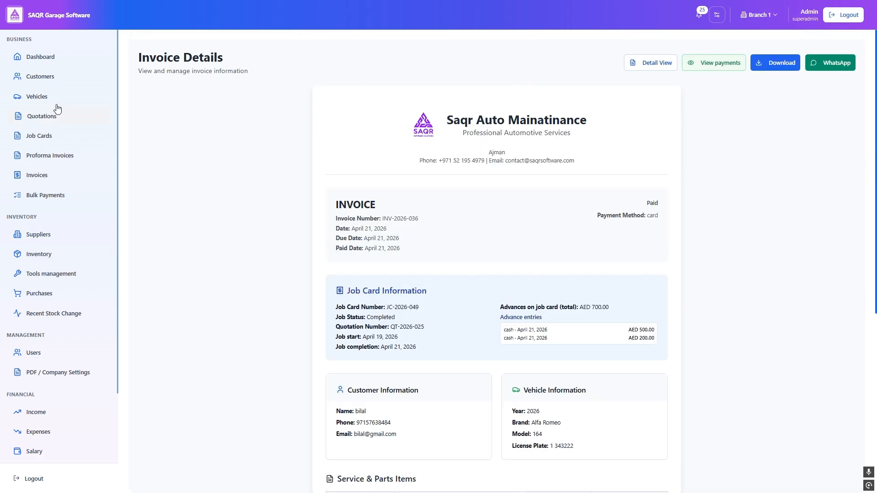
pyautogui.click(36, 175)
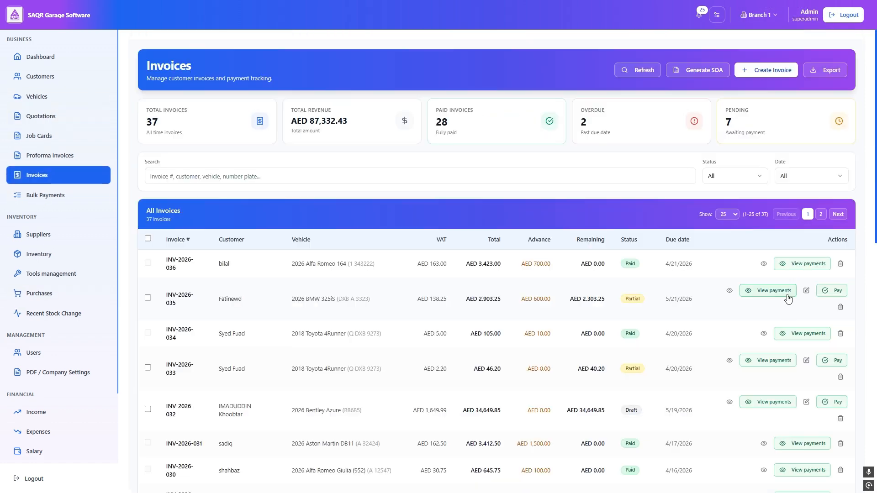
pyautogui.click(805, 263)
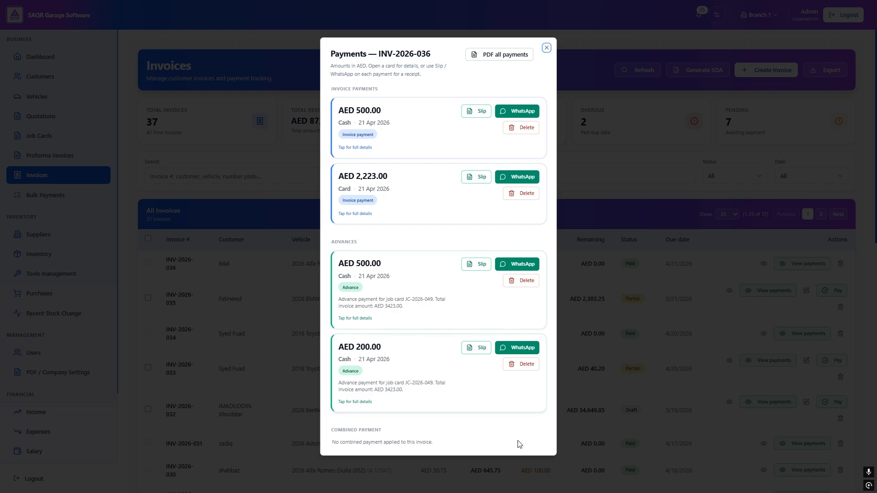
pyautogui.click(617, 126)
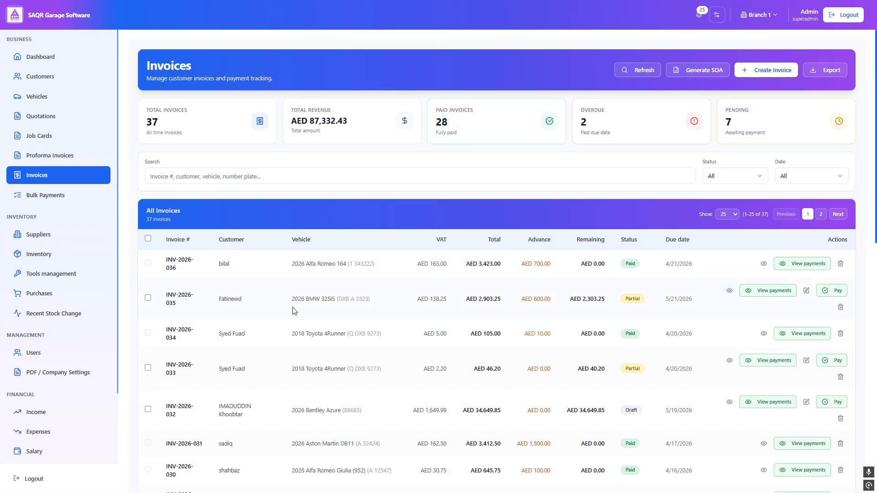
# Select the two draft Bentley Azure invoices, preview their combined payment with its oldest-first allocation, and close it without paying
pyautogui.click(148, 298)
pyautogui.click(148, 353)
pyautogui.scroll(-6, 153, 326)
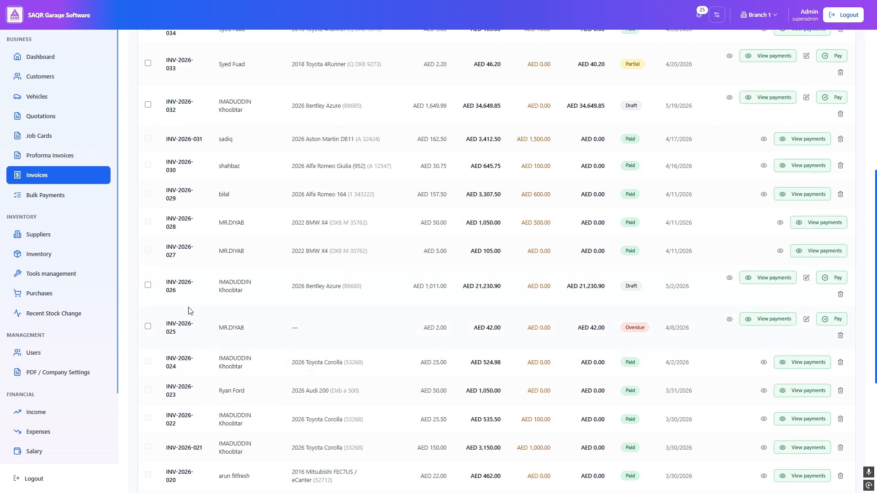
pyautogui.click(147, 284)
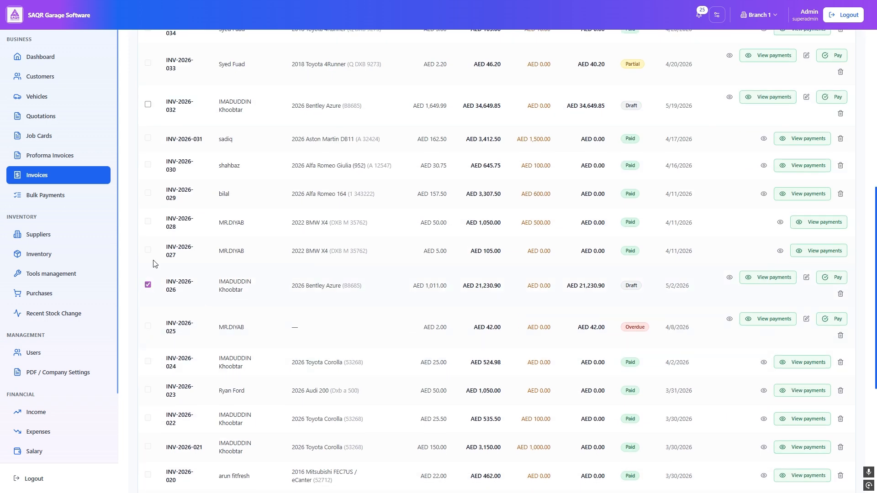
pyautogui.click(148, 105)
pyautogui.scroll(8, 582, 215)
pyautogui.click(817, 216)
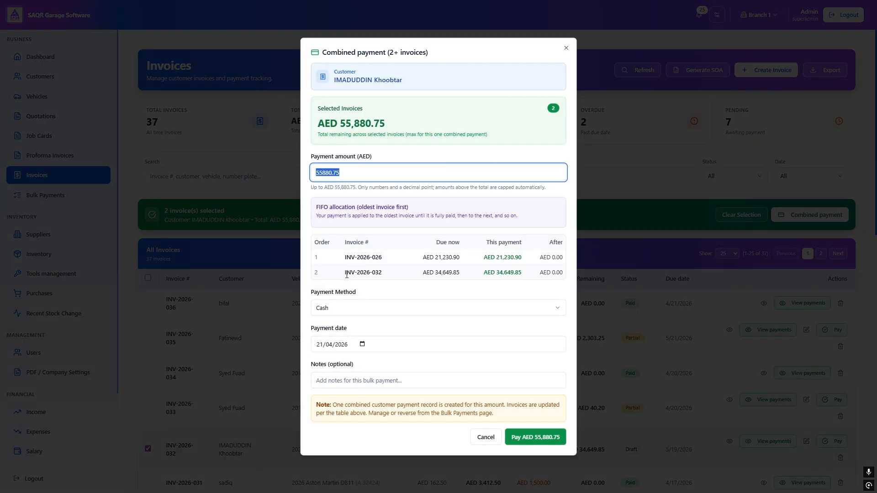
pyautogui.click(567, 45)
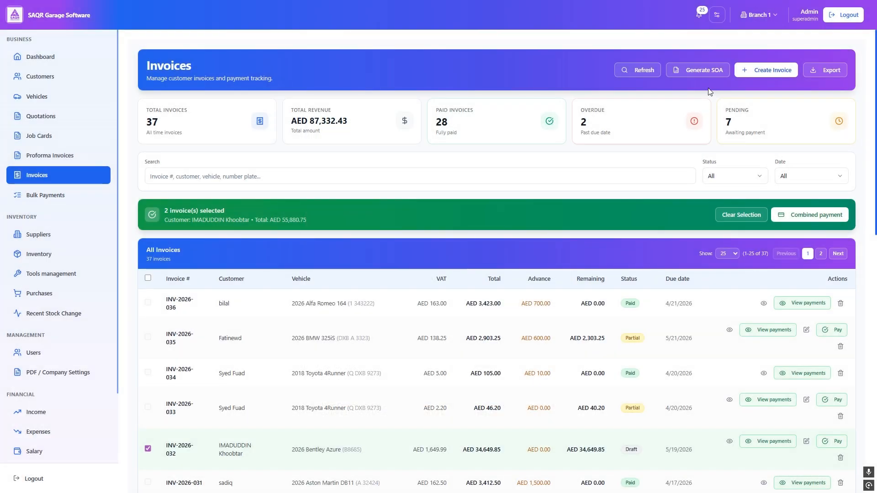
# Generate a statement of account for the third customer in the list, look over its invoice row and totals, and close it
pyautogui.click(704, 70)
pyautogui.click(446, 228)
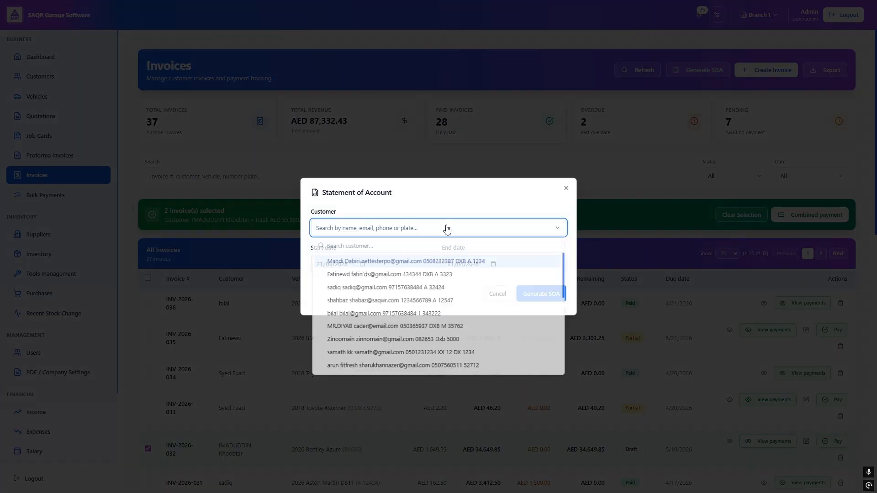
pyautogui.click(378, 290)
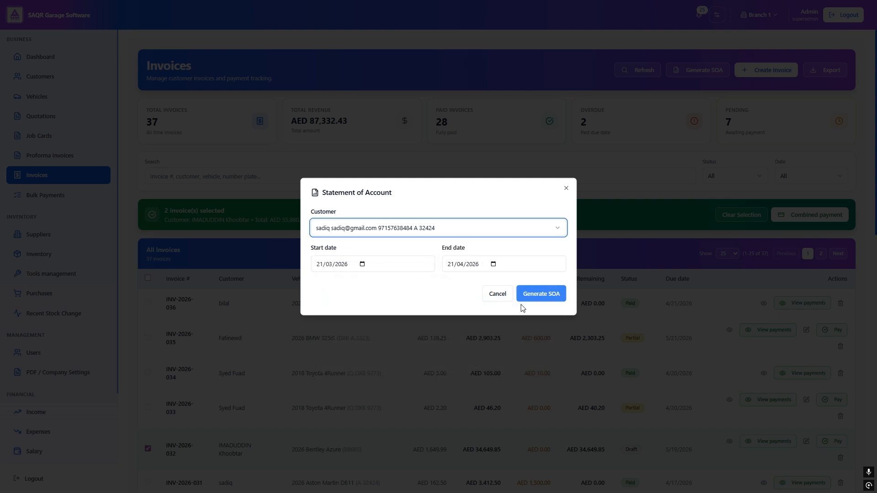
pyautogui.click(551, 293)
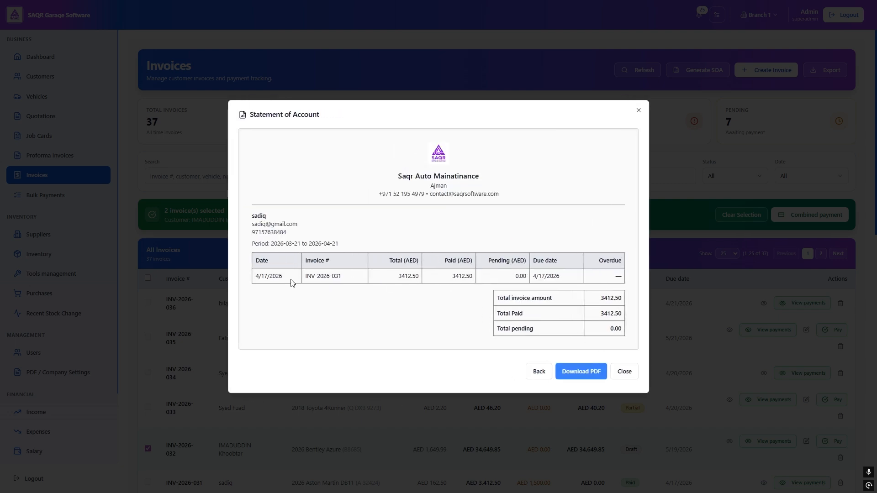
pyautogui.moveTo(265, 260); pyautogui.dragTo(481, 327)
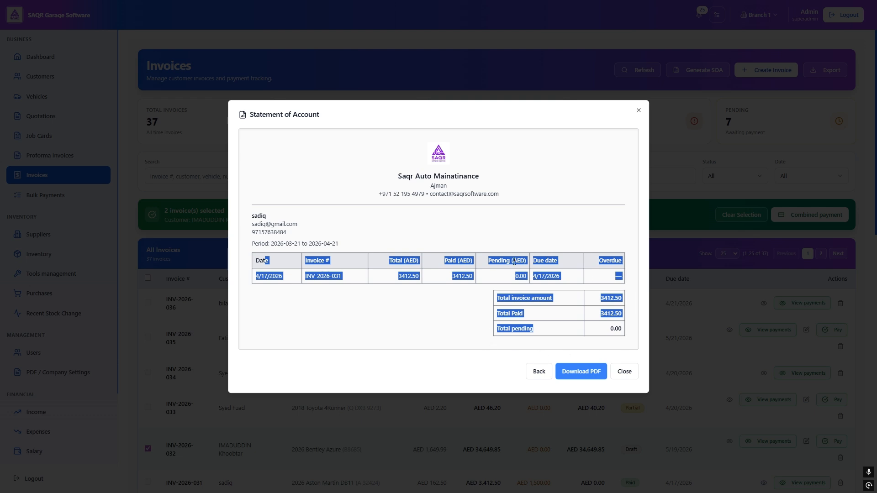
pyautogui.click(547, 246)
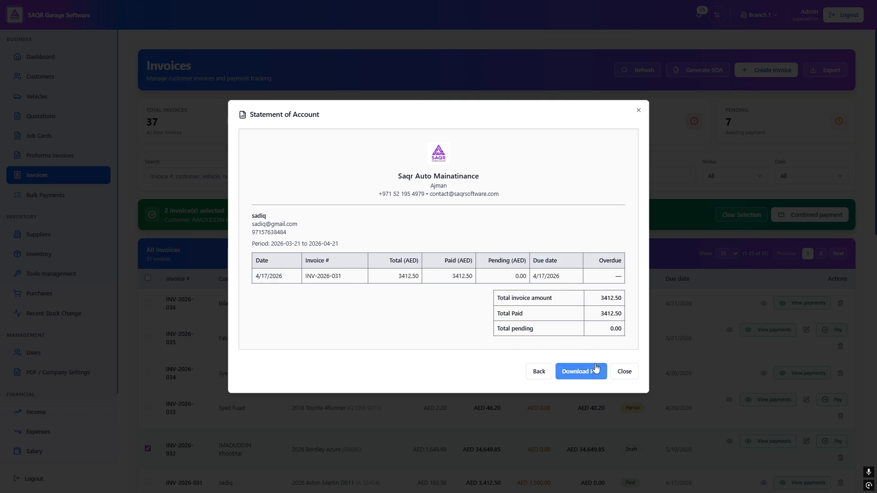
pyautogui.click(624, 371)
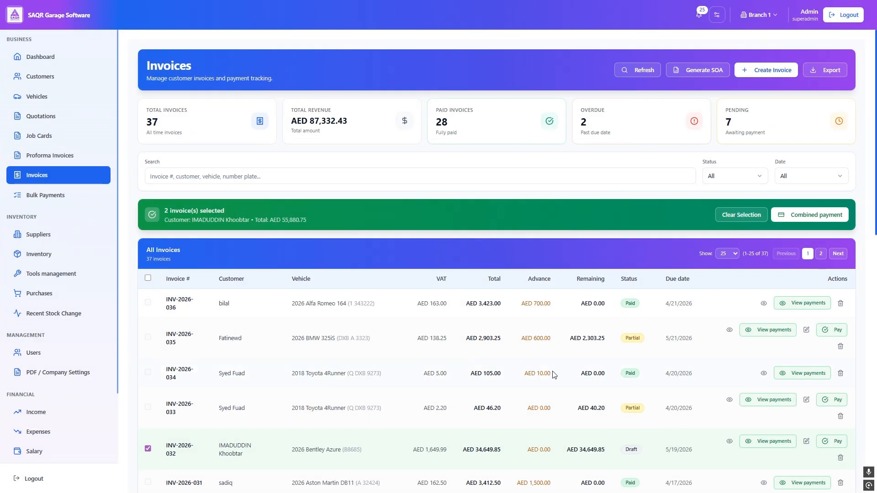
# Visit the bulk payments records and go on to the suppliers list
pyautogui.click(45, 196)
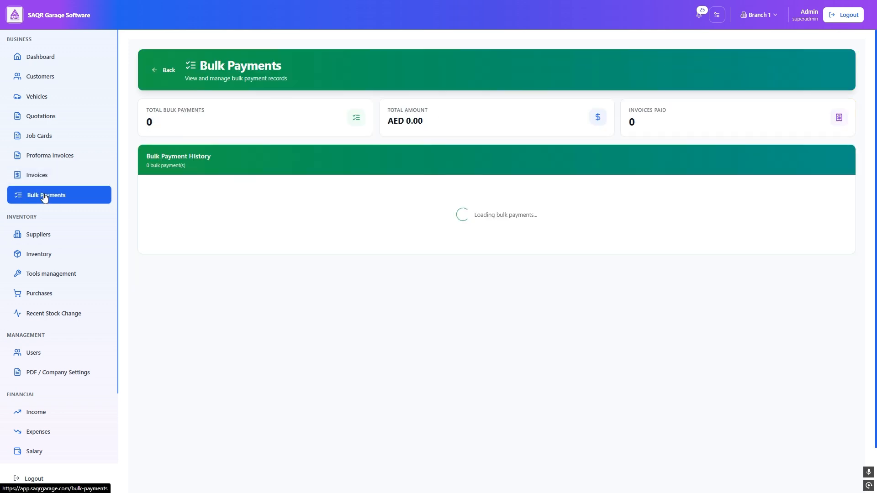
pyautogui.click(51, 235)
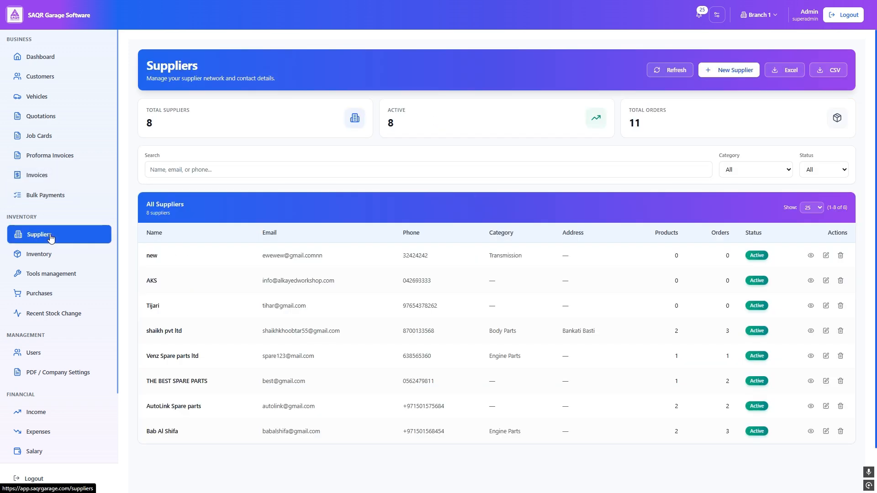